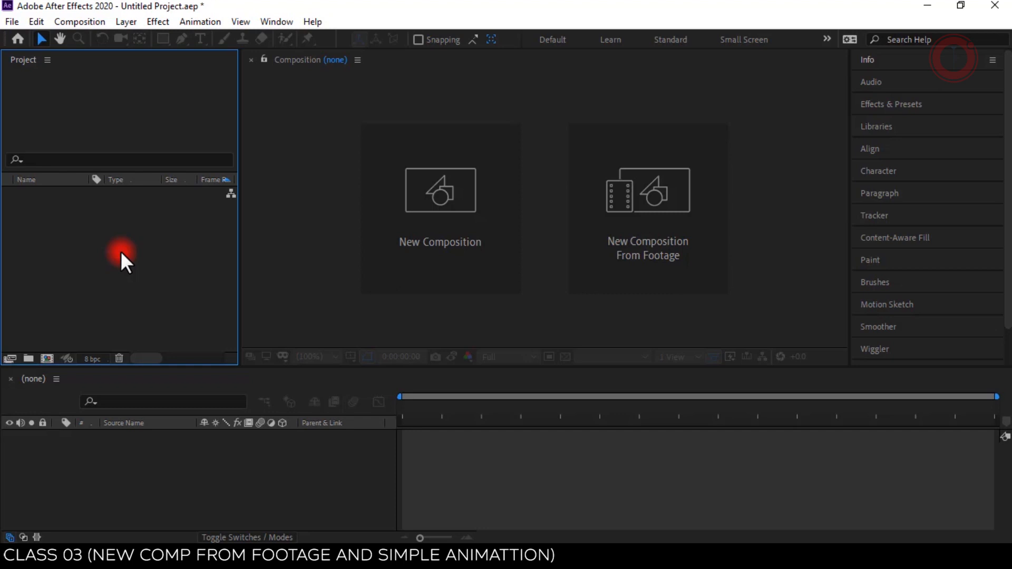
- Try creating a composition from the Ocean - 21528.mp4 footage, scrubbing through to its end, and undo its creation
{"action": "left_click", "coordinate": [589, 255]}
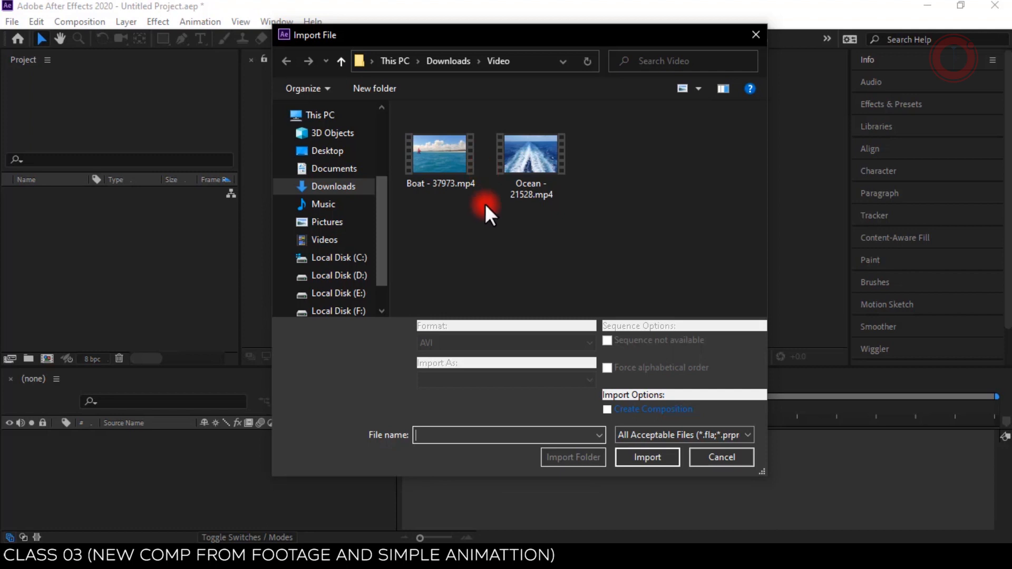
{"action": "left_click", "coordinate": [543, 167]}
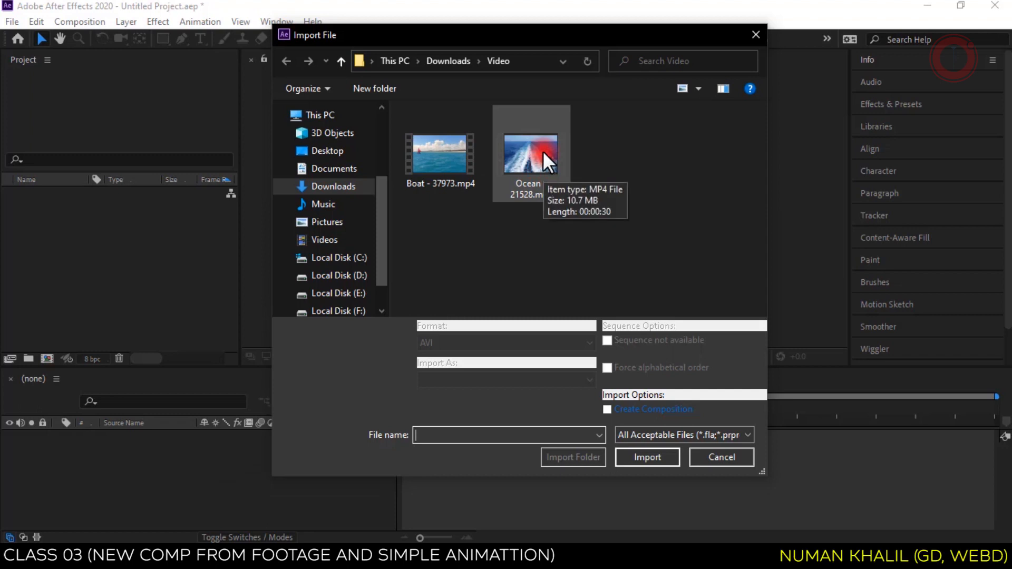
{"action": "left_click", "coordinate": [644, 457]}
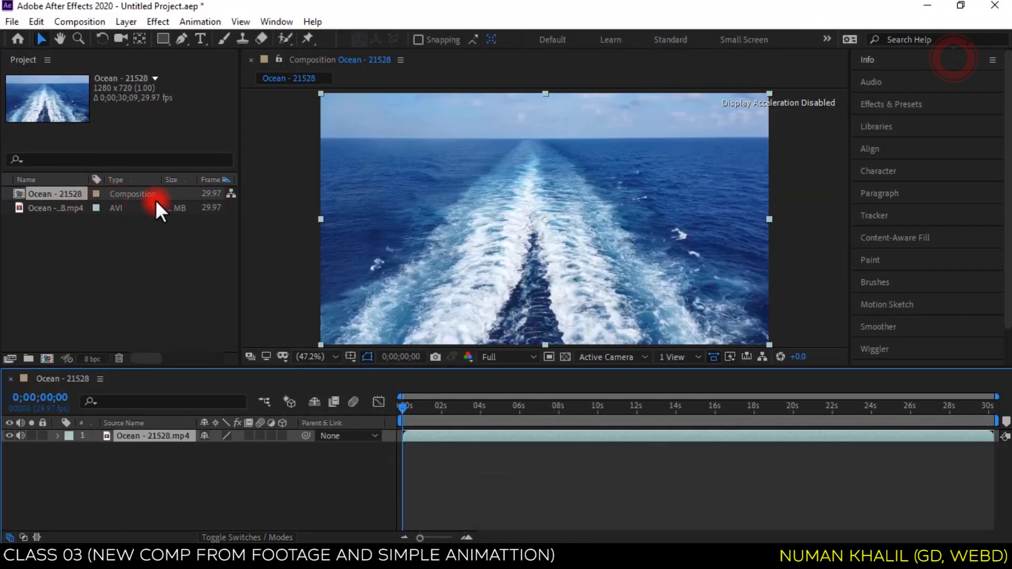
{"action": "left_click_drag", "start_coordinate": [439, 405], "coordinate": [995, 422]}
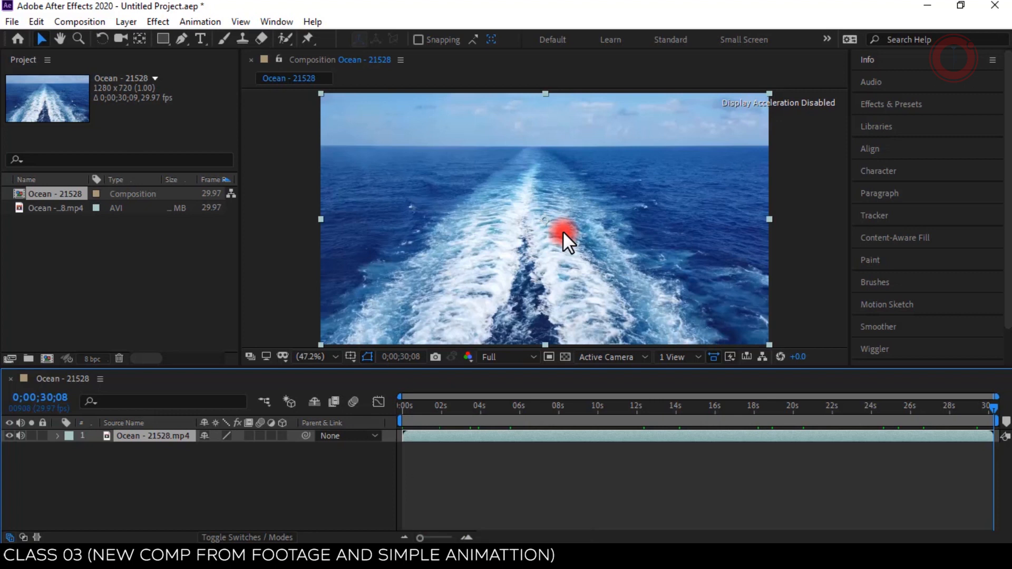
{"action": "key", "text": "ctrl+z"}
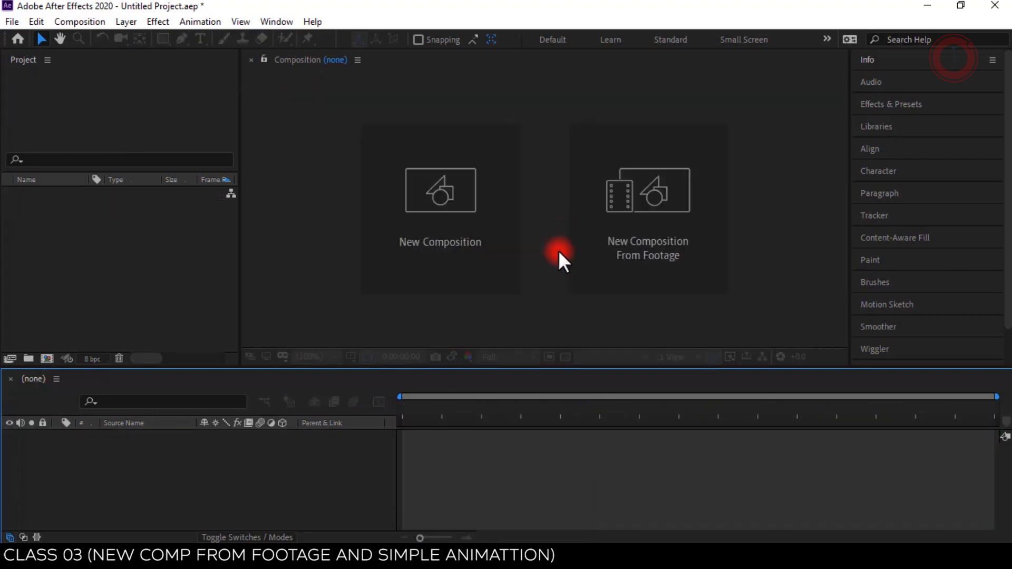
- Import Boat - 37973.mp4 and Ocean - 21528.mp4 for a new single composition that takes its dimensions from Ocean - 21528.mp4
{"action": "left_click", "coordinate": [664, 261]}
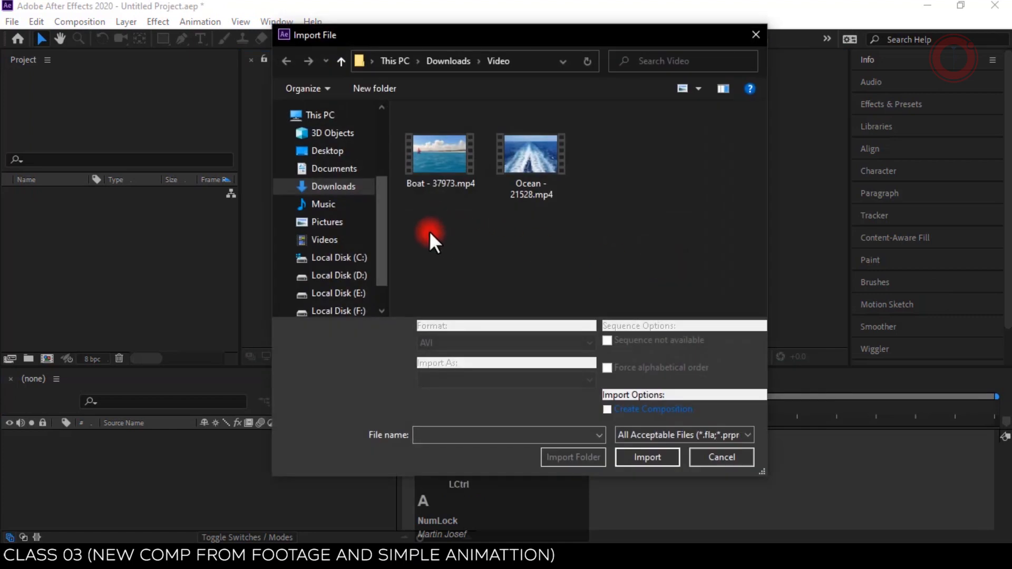
{"action": "key", "text": "ctrl+a"}
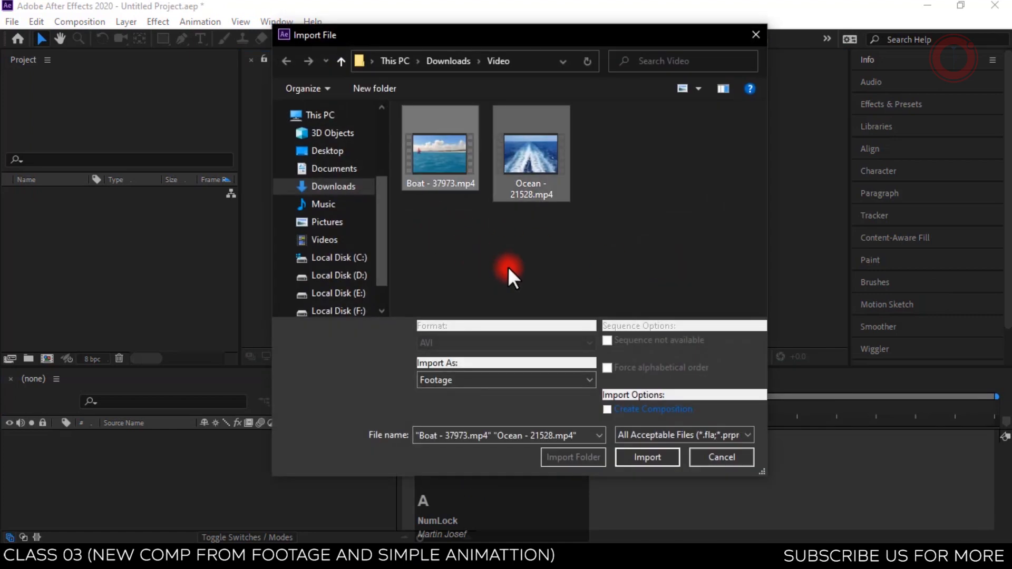
{"action": "left_click", "coordinate": [632, 454]}
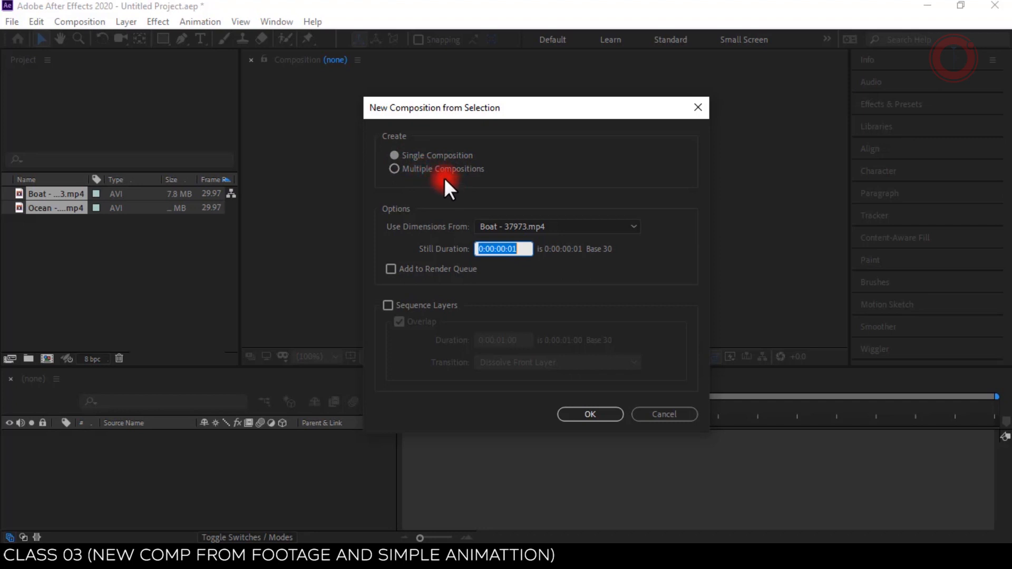
{"action": "left_click", "coordinate": [416, 170]}
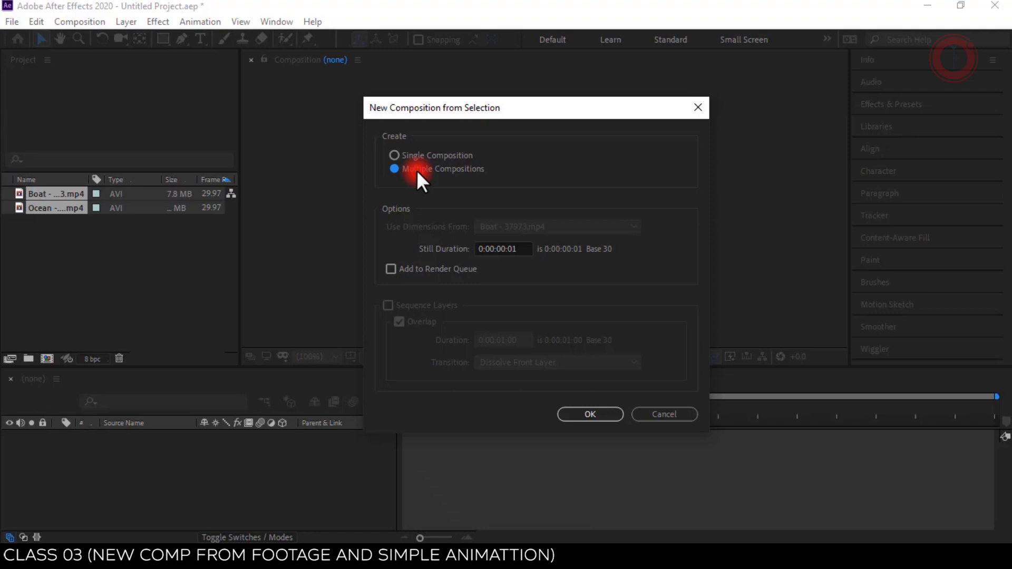
{"action": "left_click", "coordinate": [419, 153]}
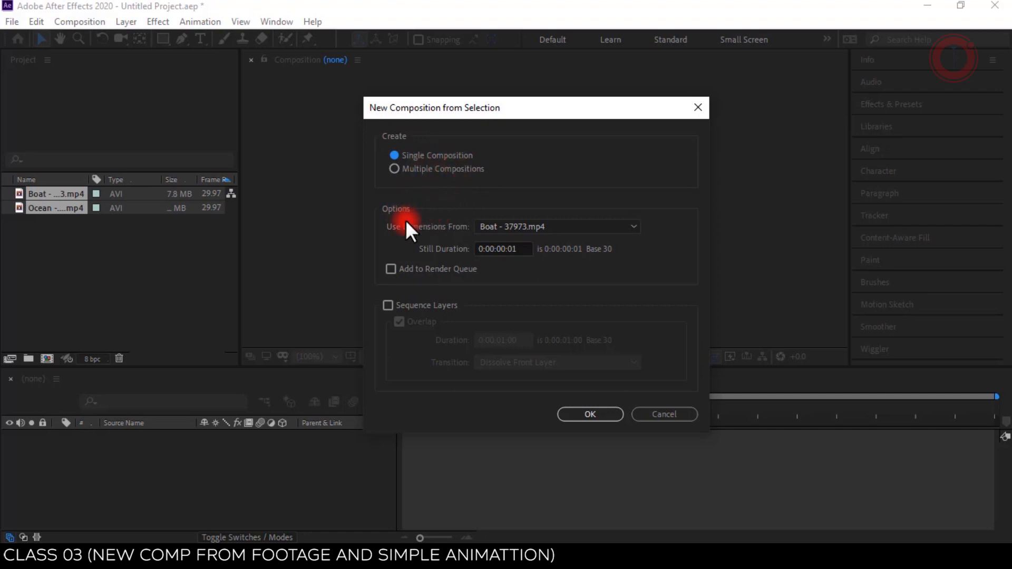
{"action": "left_click", "coordinate": [506, 228]}
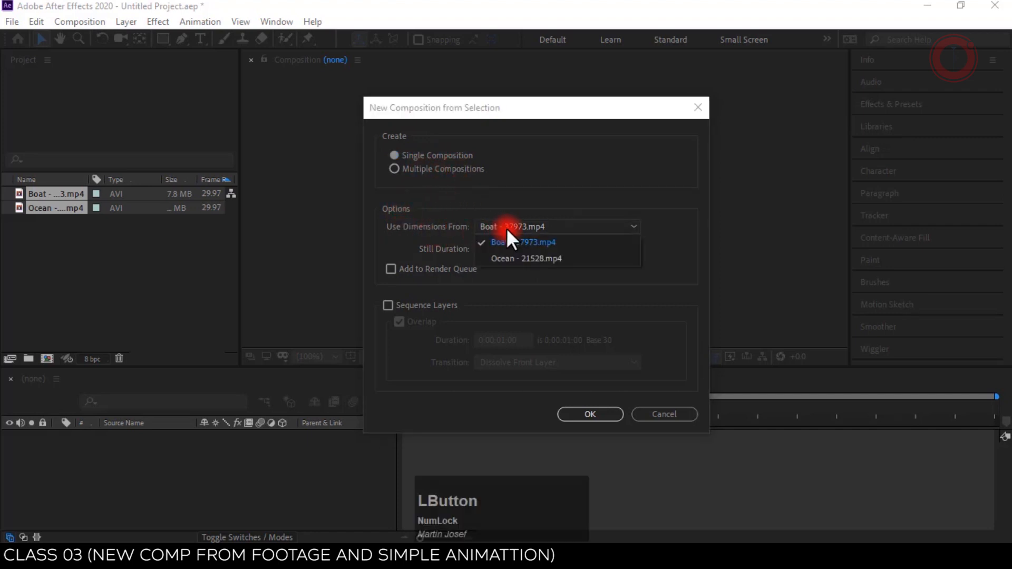
{"action": "left_click", "coordinate": [567, 257]}
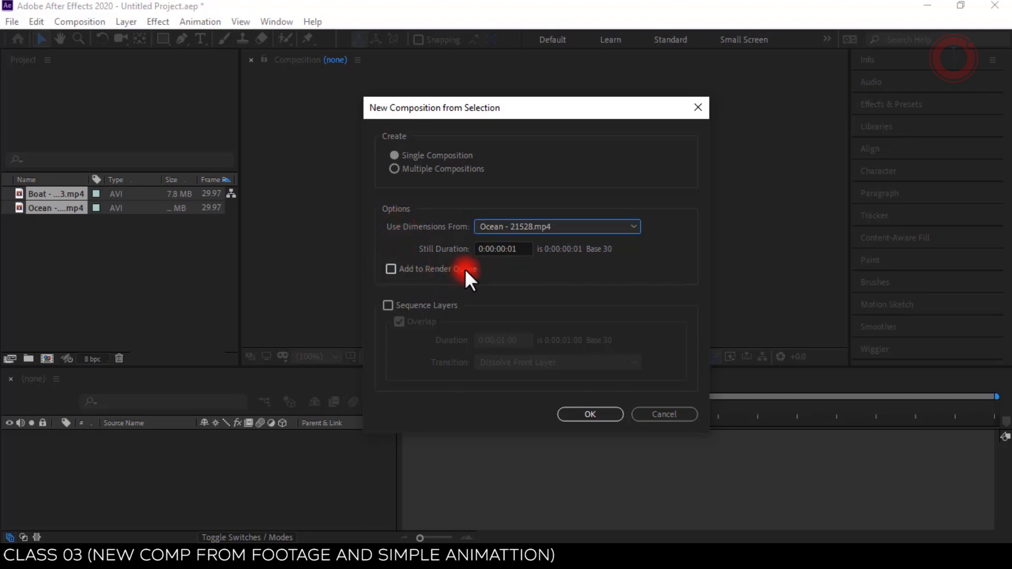
- Create the composition with sequenced layers, a 0:00:01:00 overlap and the Dissolve Front Layer transition
{"action": "left_click", "coordinate": [393, 300]}
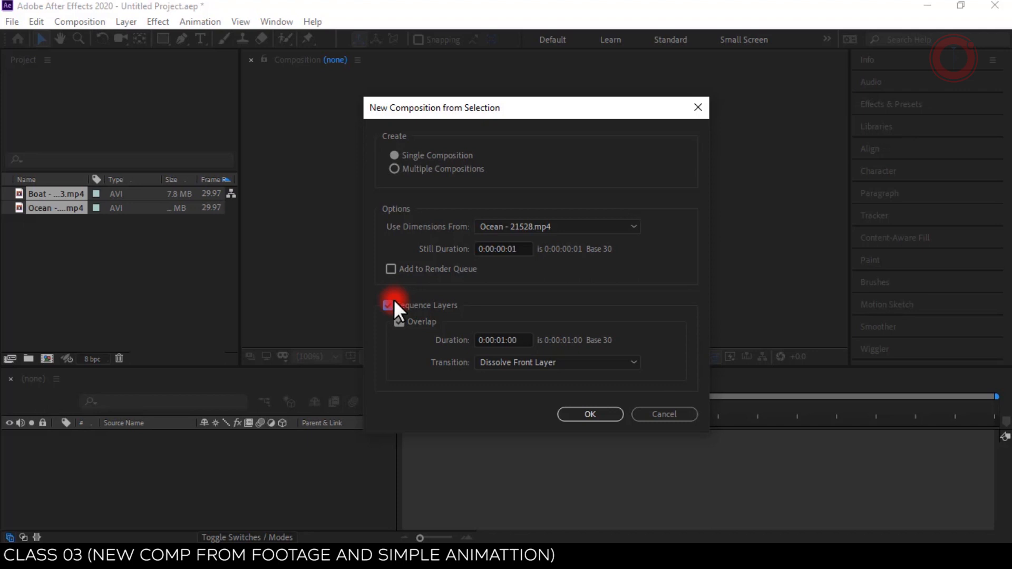
{"action": "left_click", "coordinate": [501, 363]}
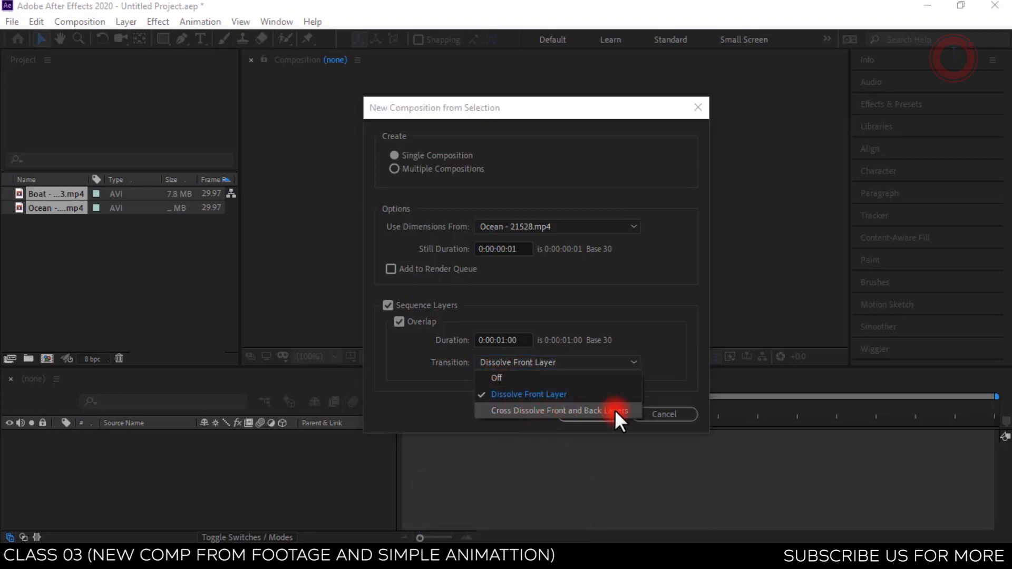
{"action": "left_click", "coordinate": [620, 355]}
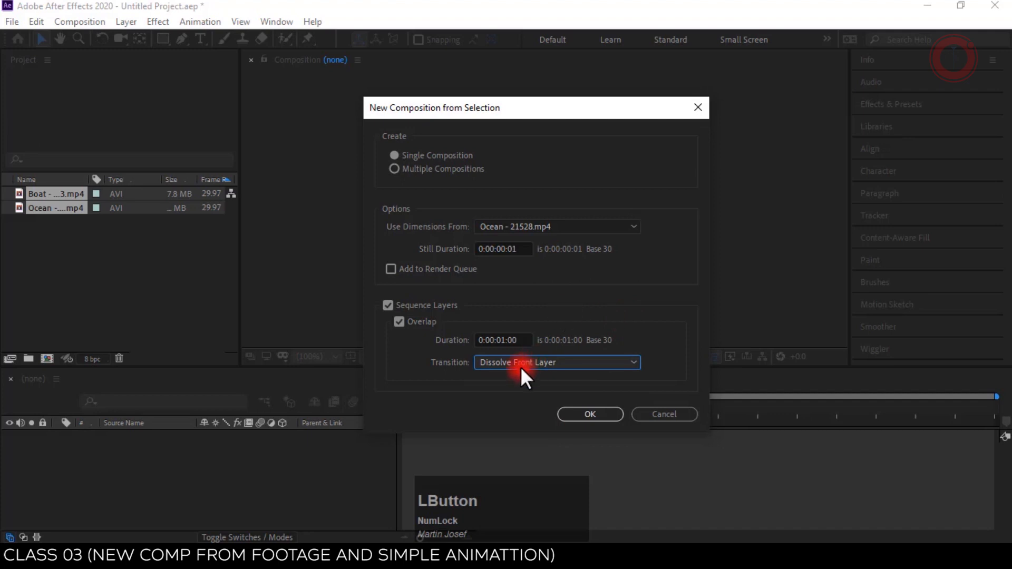
{"action": "left_click", "coordinate": [520, 366]}
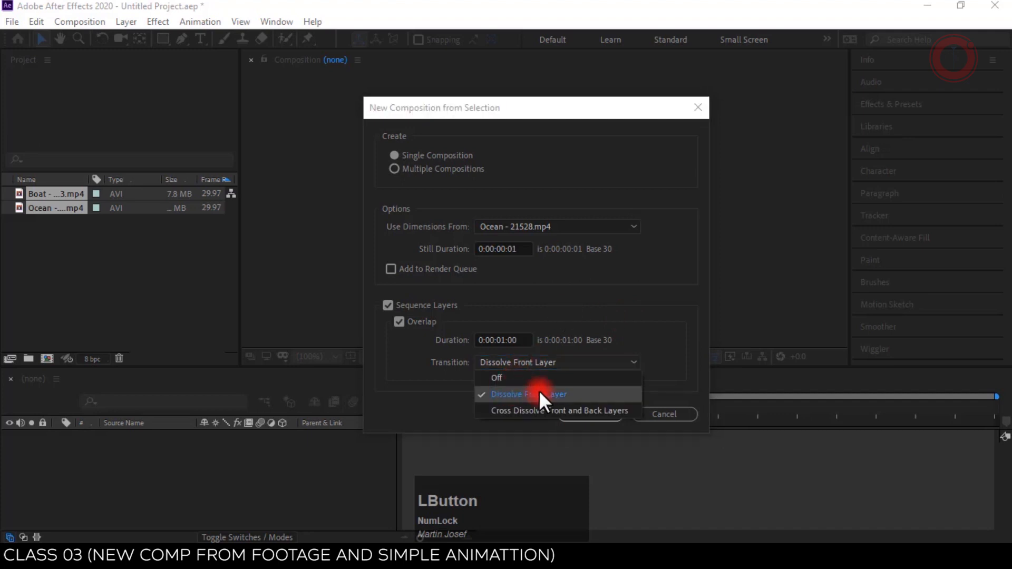
{"action": "left_click", "coordinate": [539, 391]}
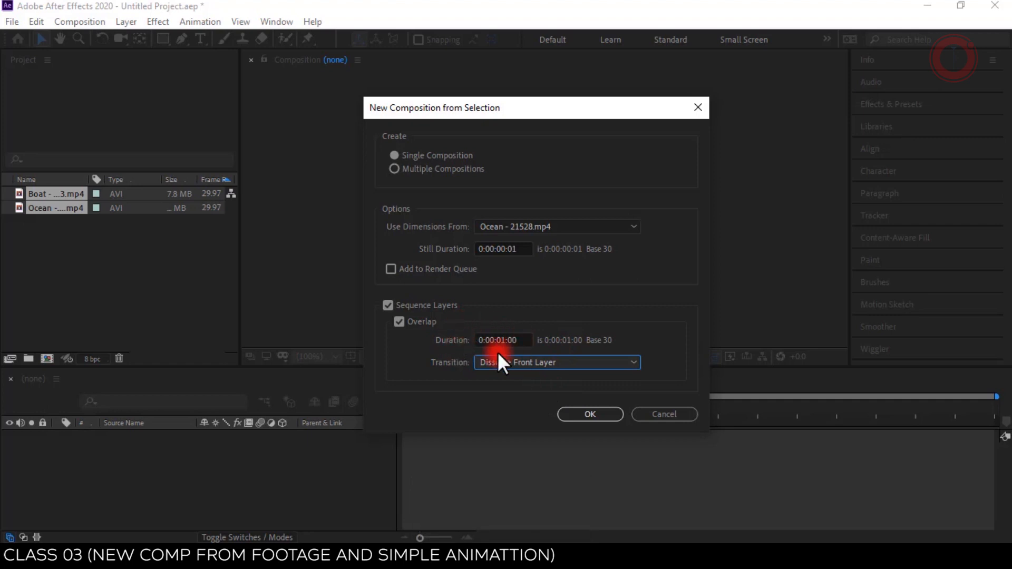
{"action": "left_click_drag", "start_coordinate": [485, 341], "coordinate": [569, 333]}
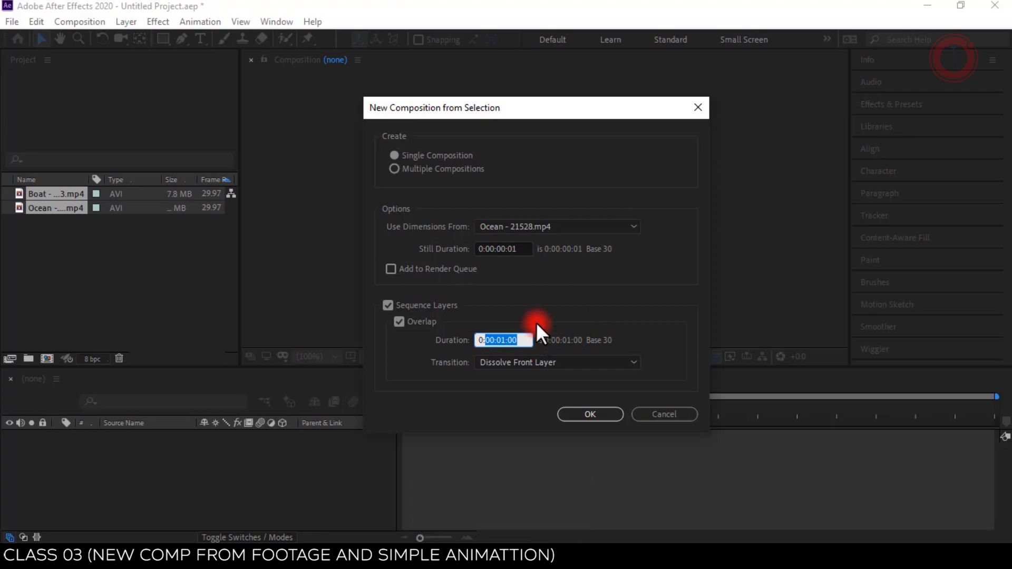
{"action": "left_click", "coordinate": [538, 305]}
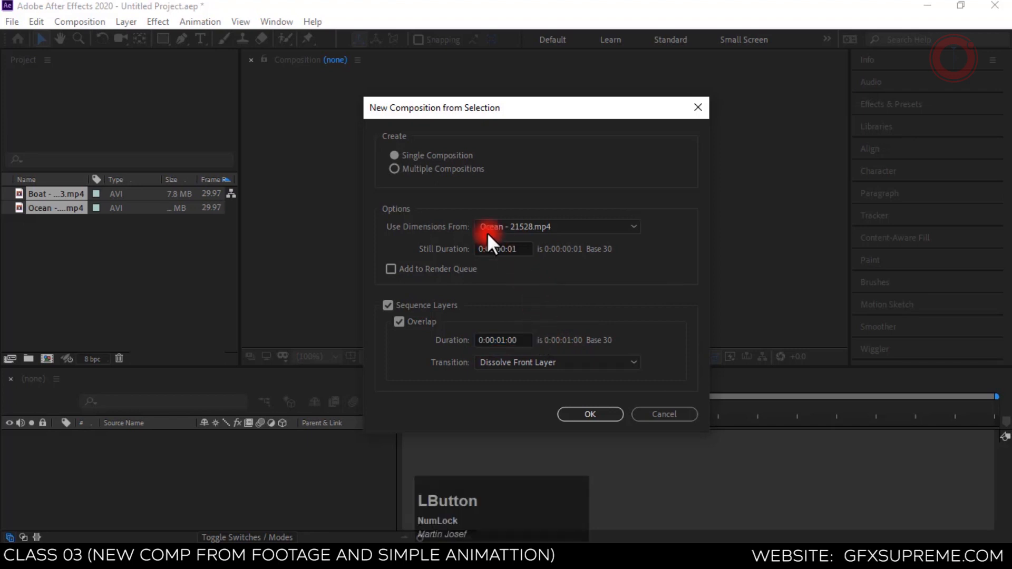
{"action": "left_click", "coordinate": [582, 410]}
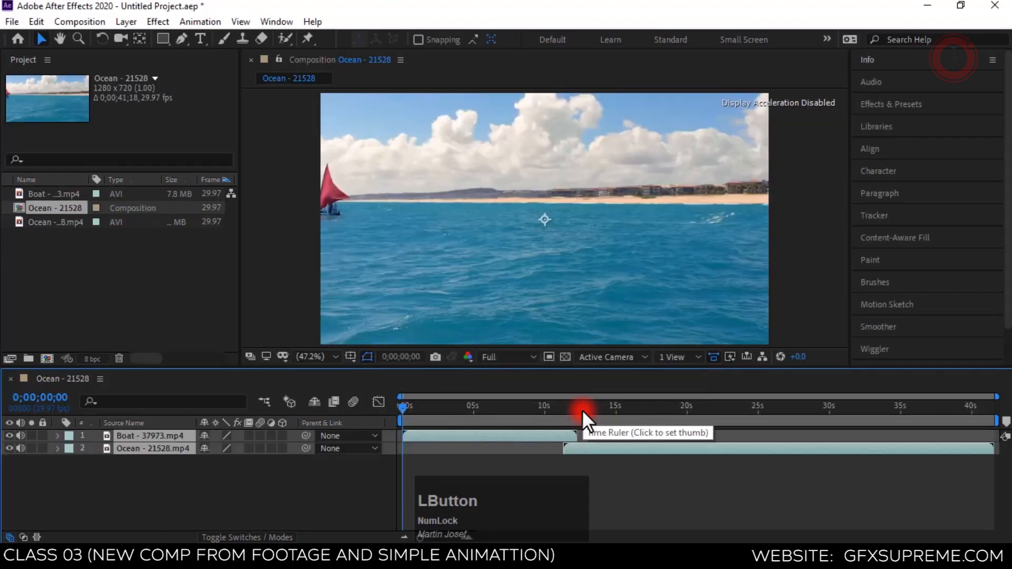
- Preview the dissolve from the boat clip to the ocean clip, starting playback just before the two layers overlap
{"action": "left_click_drag", "start_coordinate": [501, 407], "coordinate": [552, 406]}
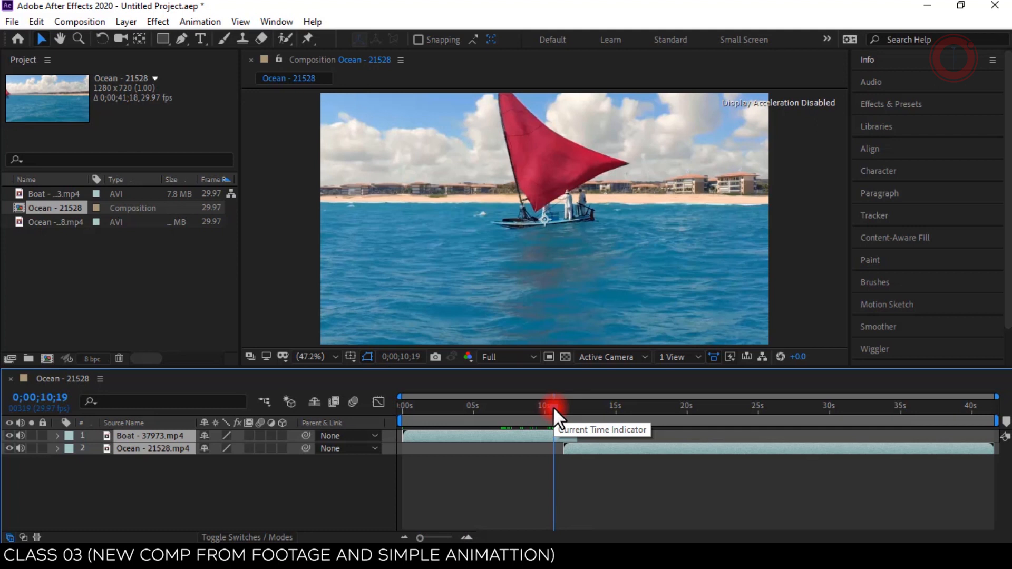
{"action": "key", "text": "space"}
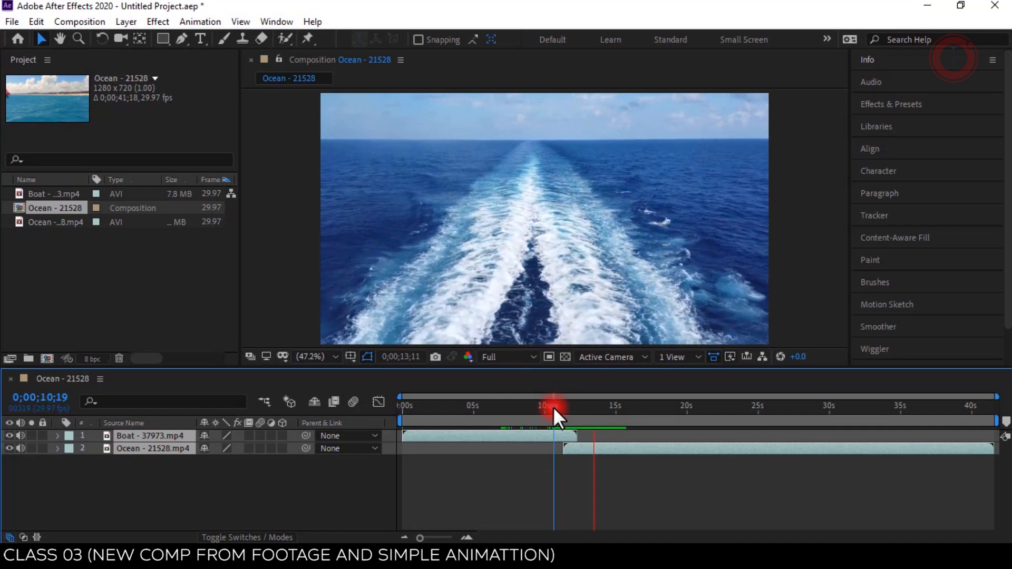
{"action": "key", "text": "space"}
{"action": "mouse_move", "coordinate": [552, 407]}
{"action": "left_mouse_down"}
{"action": "mouse_move", "coordinate": [582, 394]}
{"action": "mouse_move", "coordinate": [558, 399]}
{"action": "left_mouse_up"}
{"action": "key", "text": "space"}
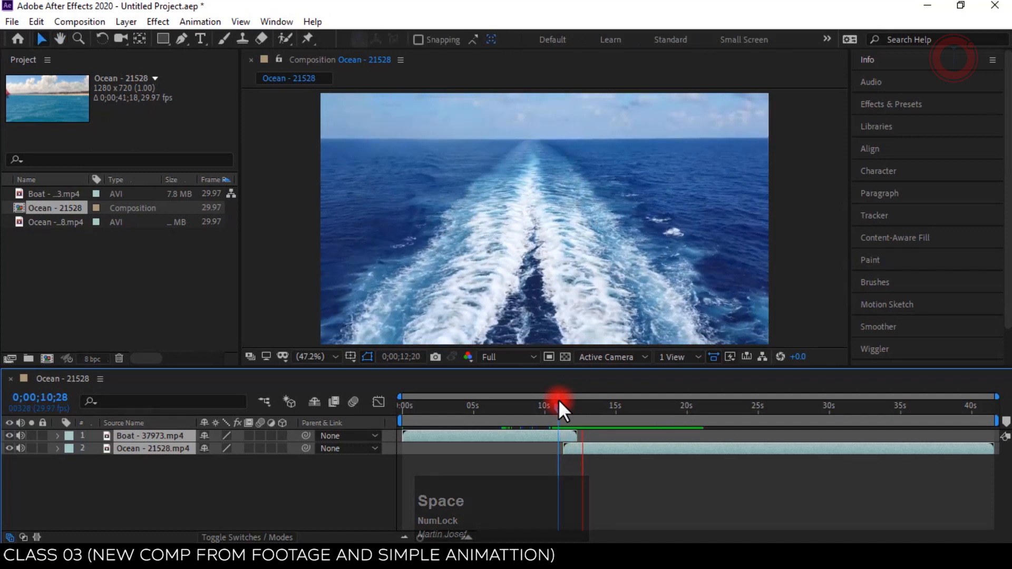
- Undo the sequenced composition and the import of both clips until the project is empty
{"action": "key", "text": "ctrl+z"}
{"action": "key", "text": "ctrl+z"}
{"action": "key", "text": "ctrl+z"}
{"action": "key", "text": "ctrl+z"}
{"action": "key", "text": "ctrl+z"}
{"action": "key", "text": "ctrl+z"}
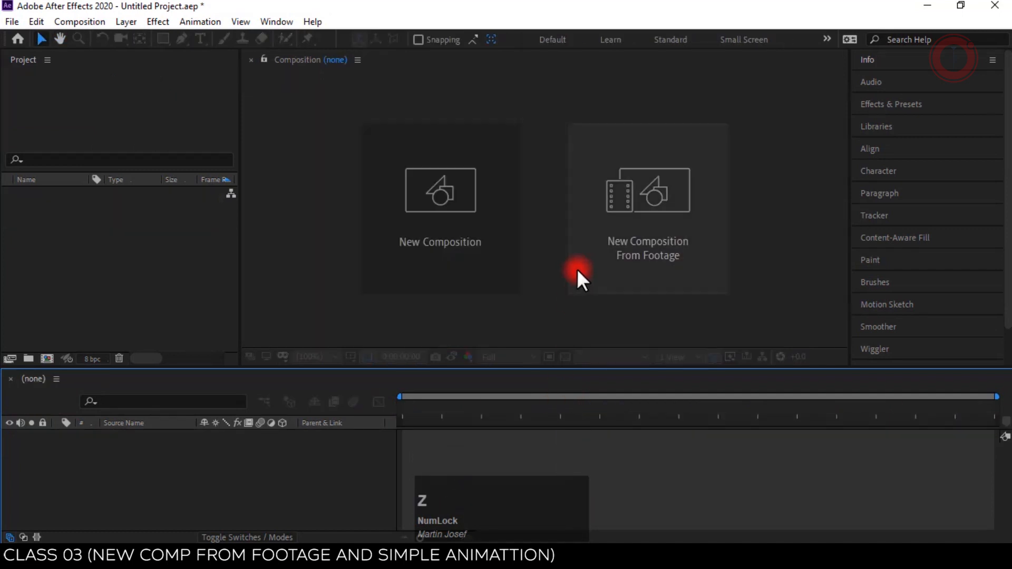
- Import Boat - 37973.mp4 and Ocean - 21528.mp4 as new compositions from footage, using the Multiple Compositions option
{"action": "left_click", "coordinate": [624, 258]}
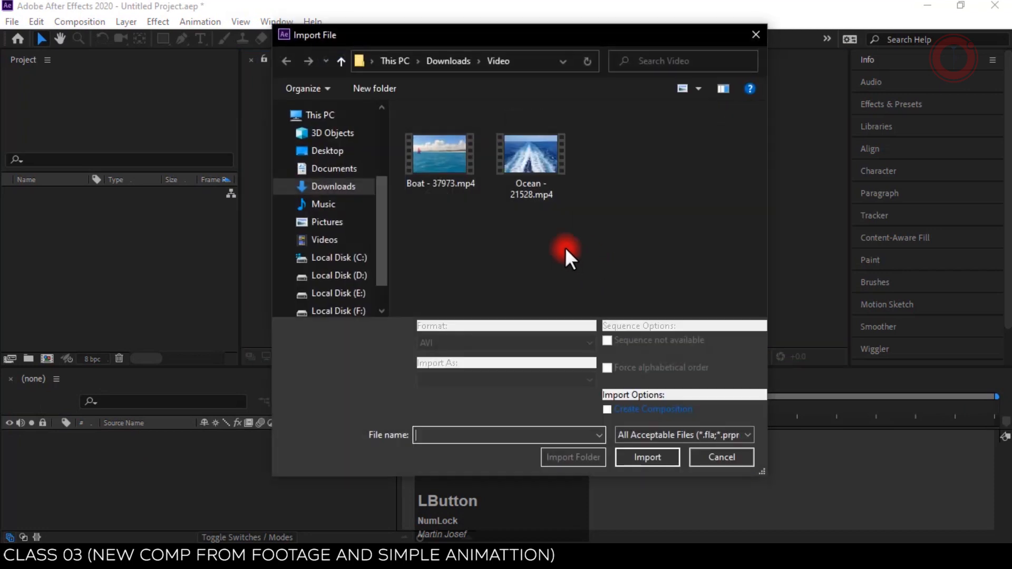
{"action": "left_click_drag", "start_coordinate": [436, 238], "coordinate": [567, 159]}
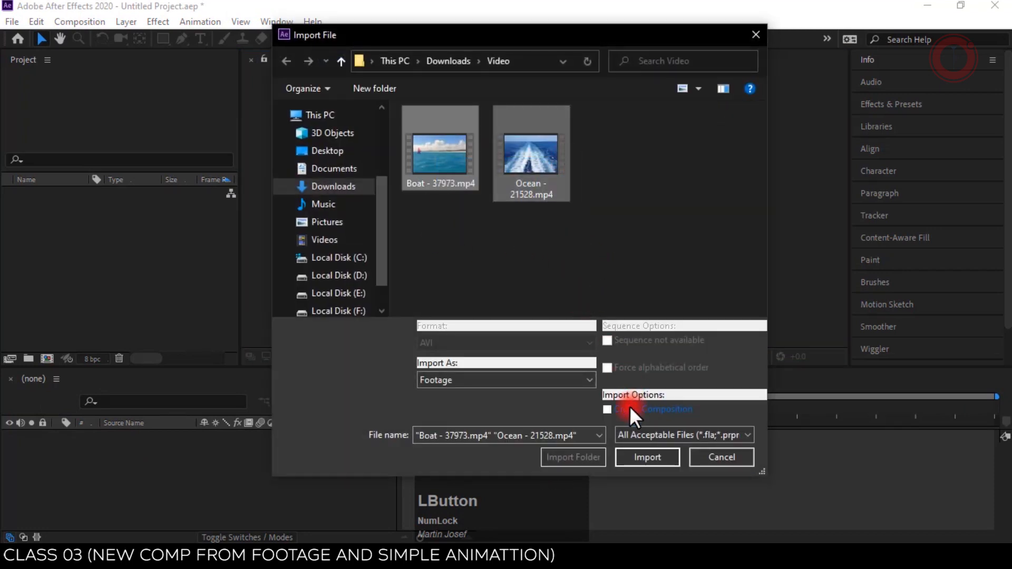
{"action": "left_click", "coordinate": [633, 462]}
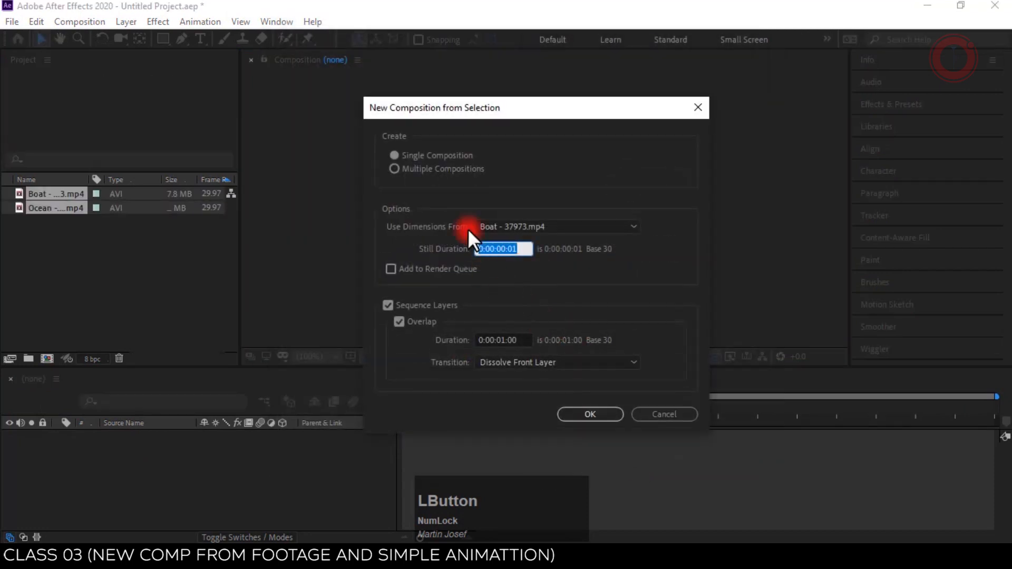
{"action": "left_click", "coordinate": [428, 166]}
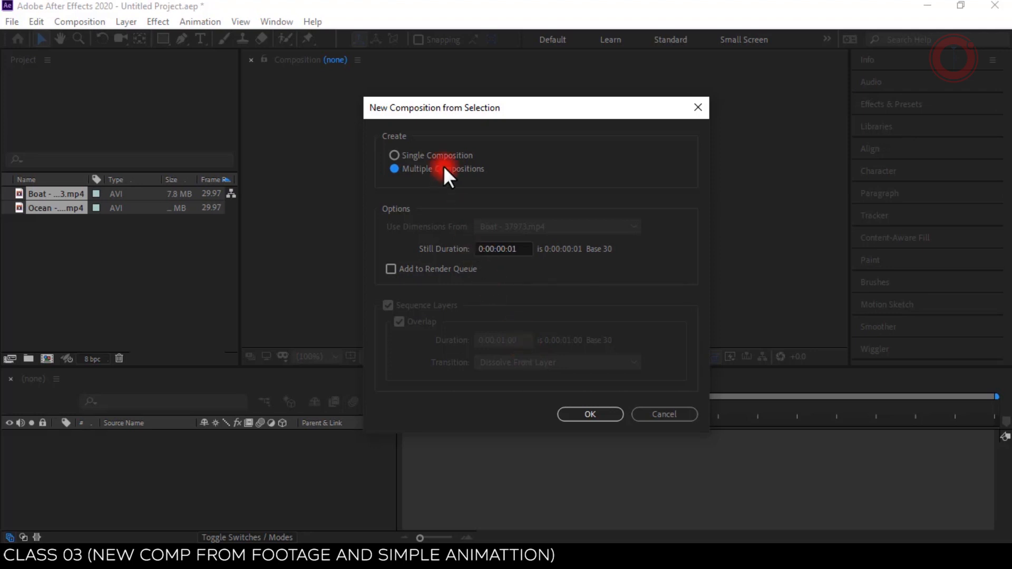
{"action": "left_click", "coordinate": [591, 414]}
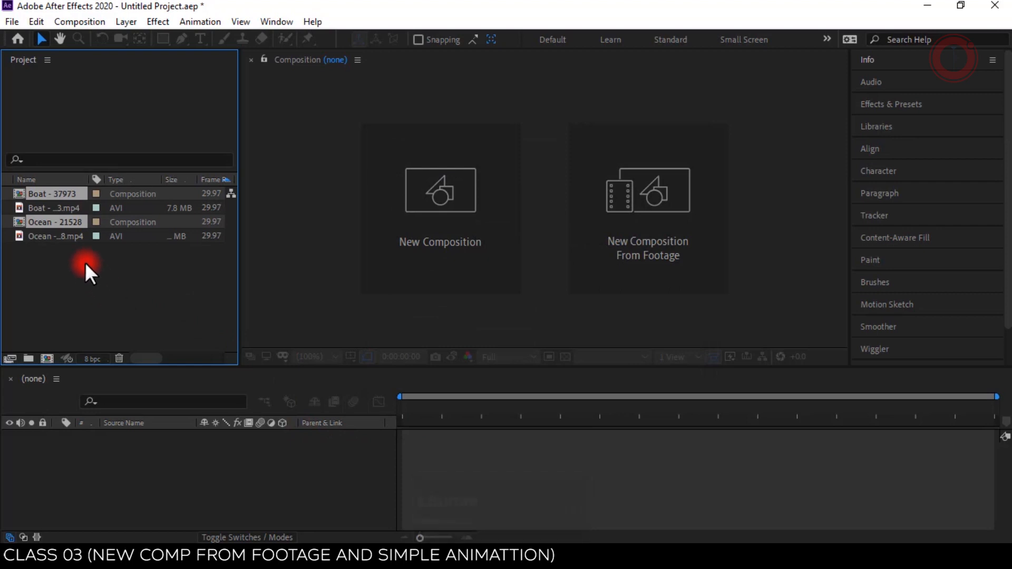
- Open the Boat - 37973 and Ocean - 21528 compositions and compare their separate timelines
{"action": "double_click", "coordinate": [36, 195]}
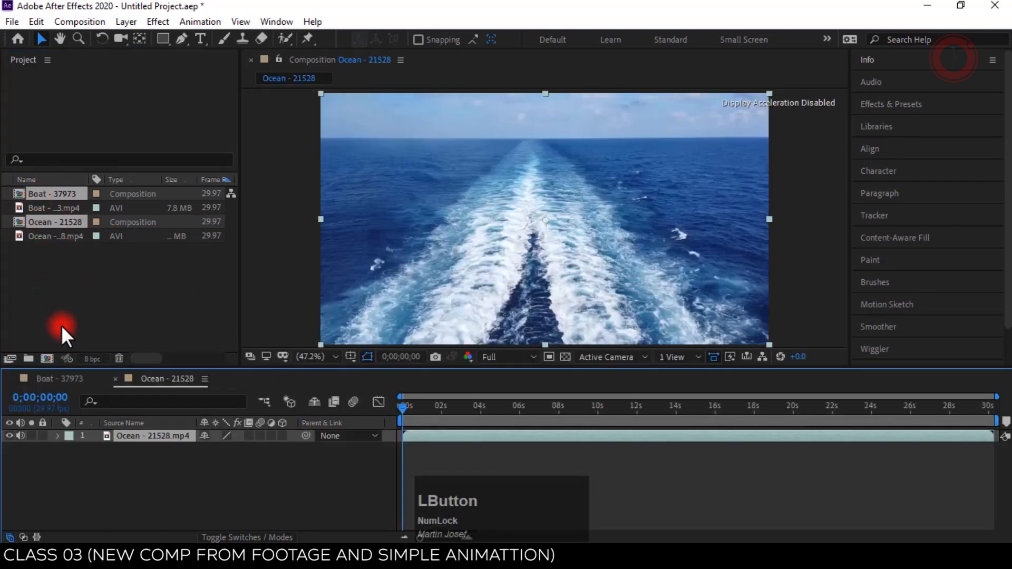
{"action": "left_click", "coordinate": [178, 473]}
{"action": "left_click", "coordinate": [68, 378]}
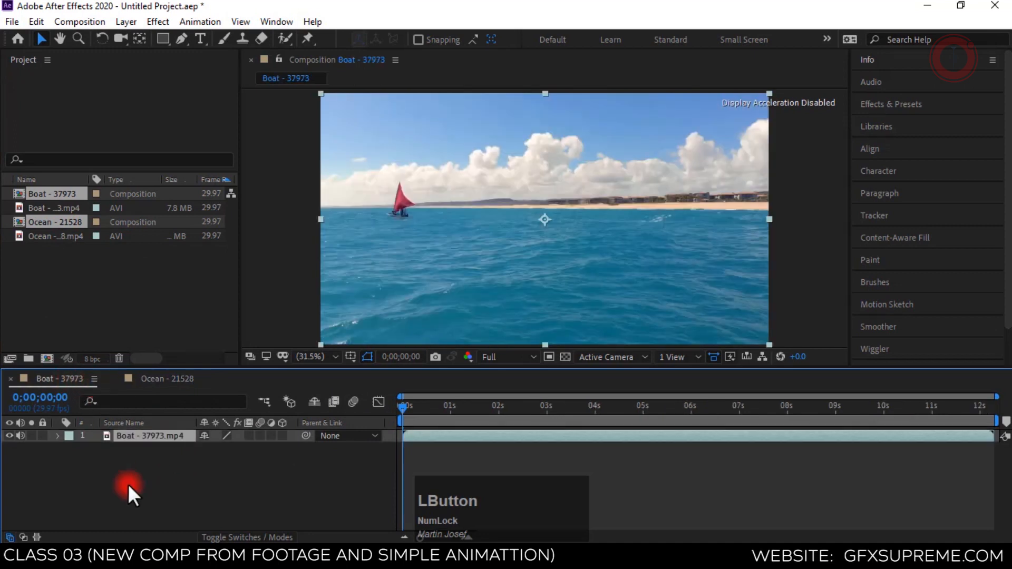
{"action": "left_click", "coordinate": [149, 379]}
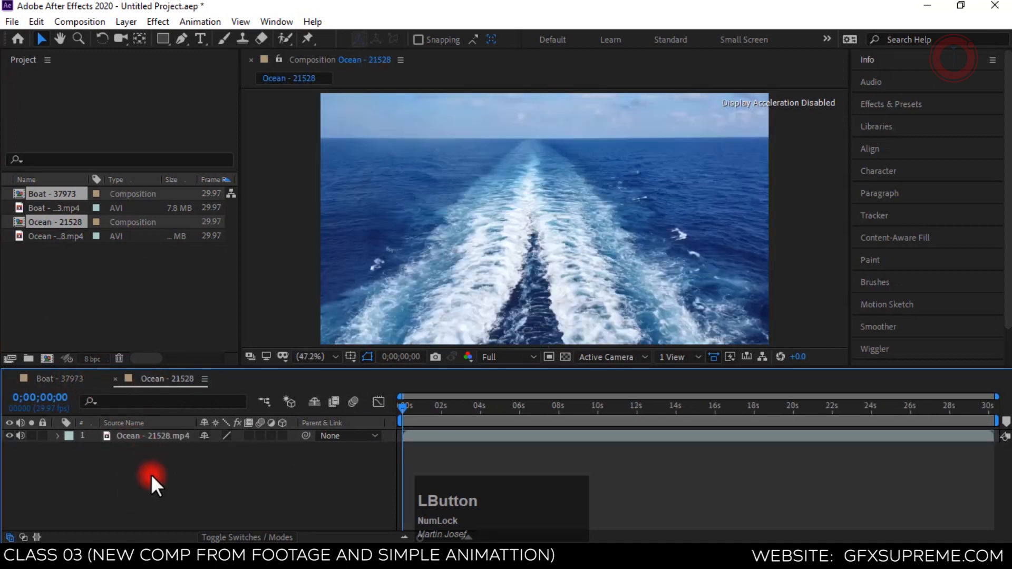
{"action": "left_click", "coordinate": [103, 268]}
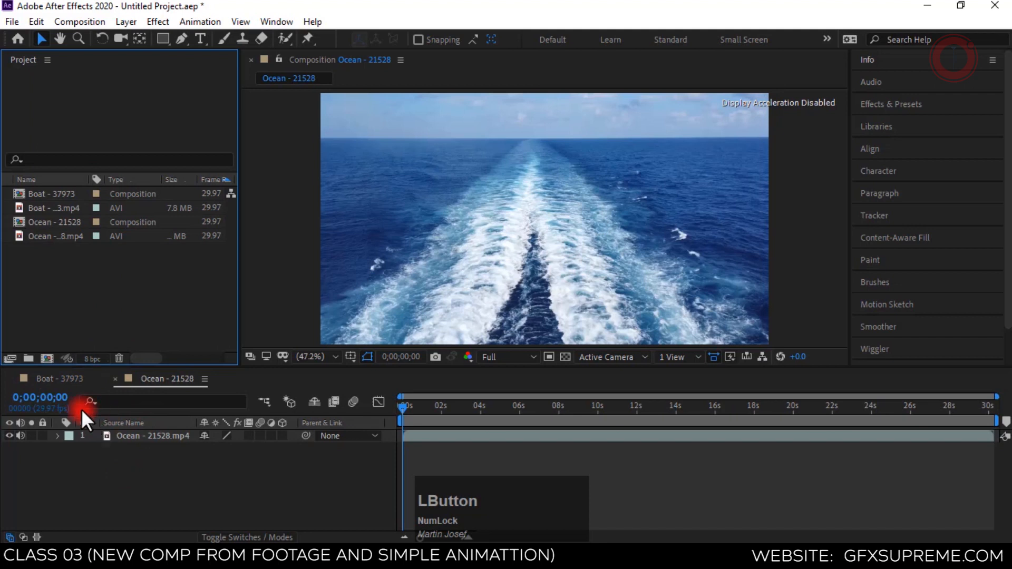
{"action": "left_click", "coordinate": [55, 376]}
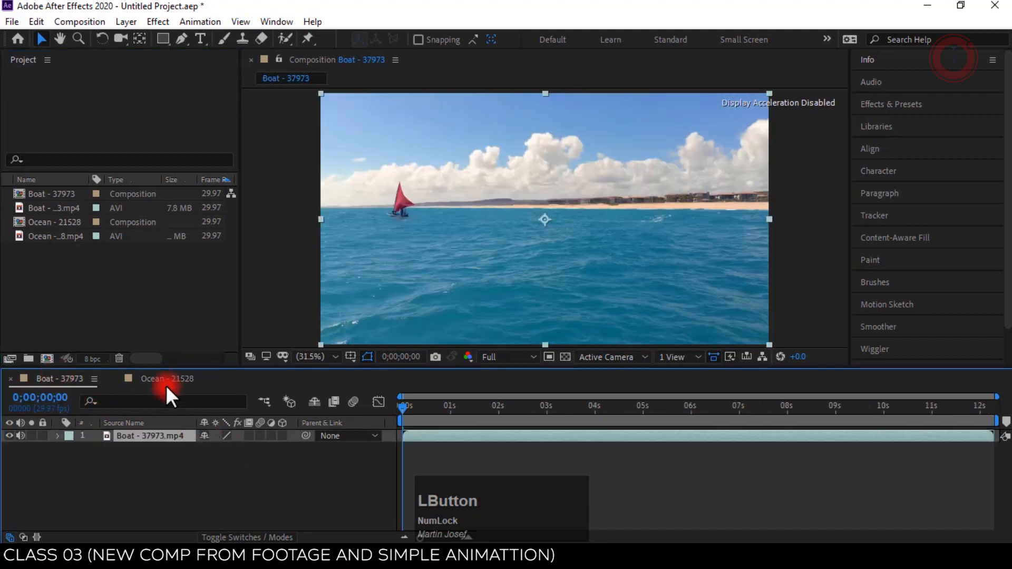
{"action": "left_click", "coordinate": [169, 385]}
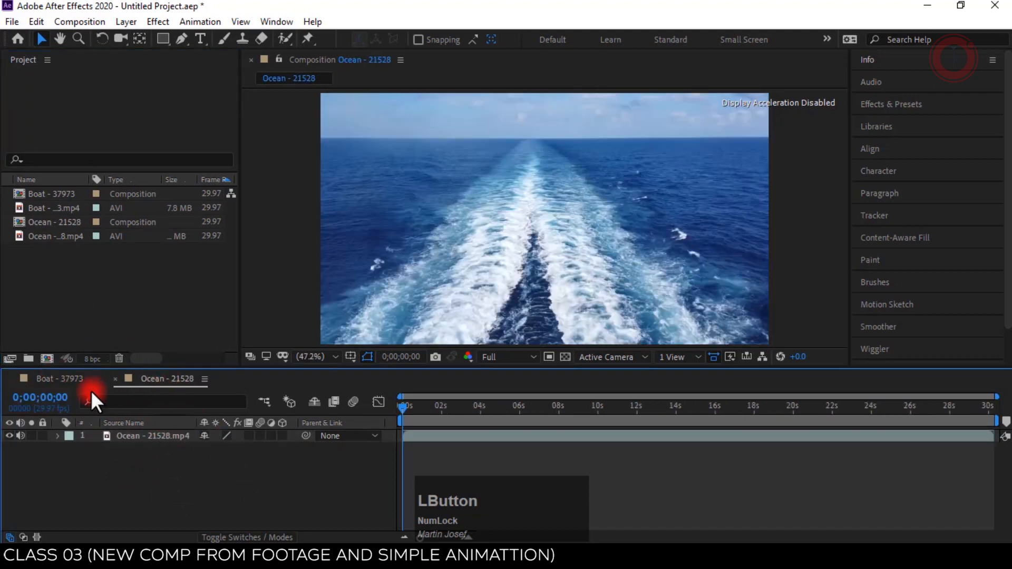
- Scrub through the Boat - 37973 timeline and the Ocean - 21528 timeline to review each composition's clip
{"action": "left_click", "coordinate": [62, 382]}
{"action": "left_click_drag", "start_coordinate": [416, 408], "coordinate": [976, 409]}
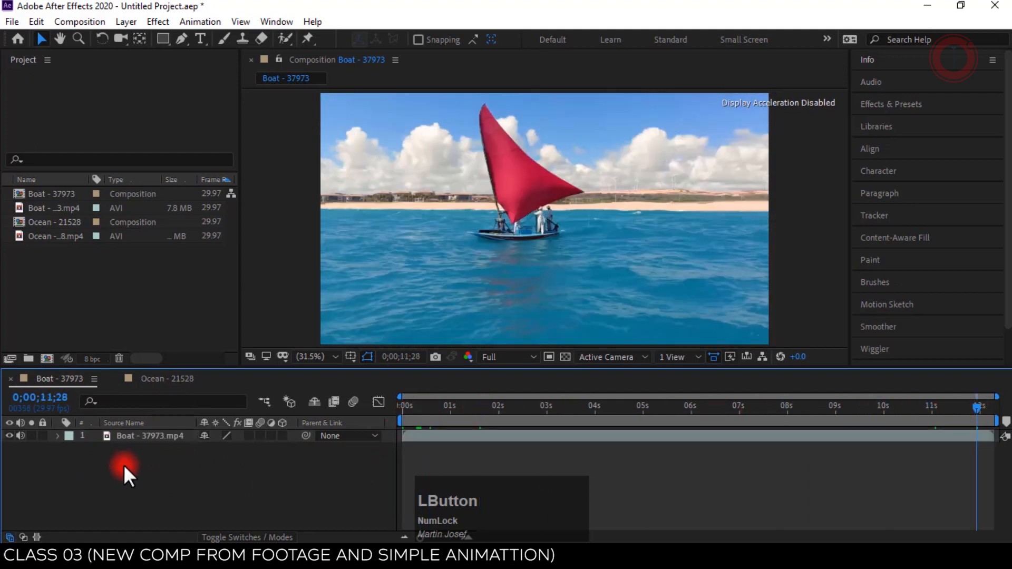
{"action": "left_click", "coordinate": [149, 379]}
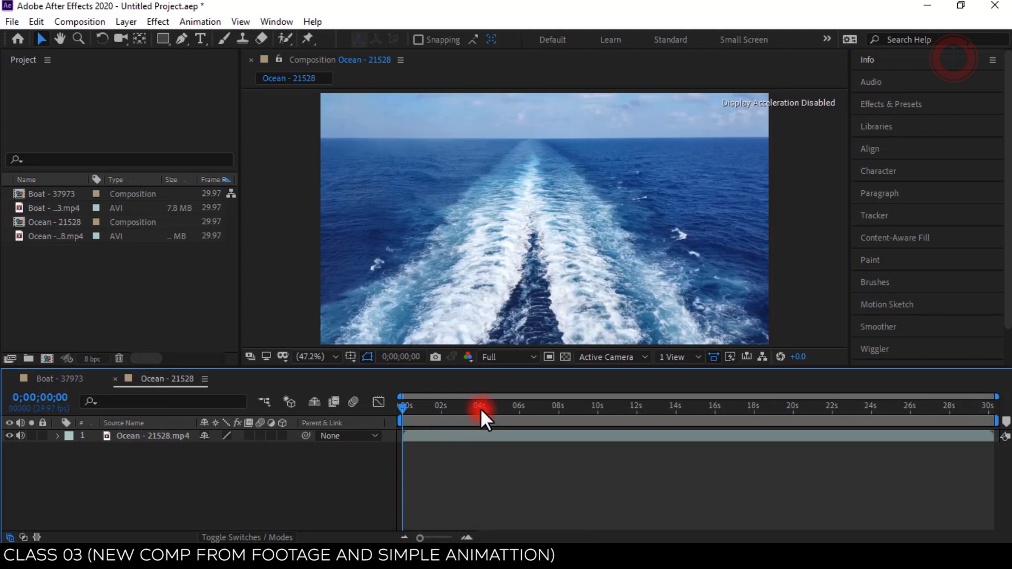
{"action": "left_click_drag", "start_coordinate": [480, 408], "coordinate": [897, 422]}
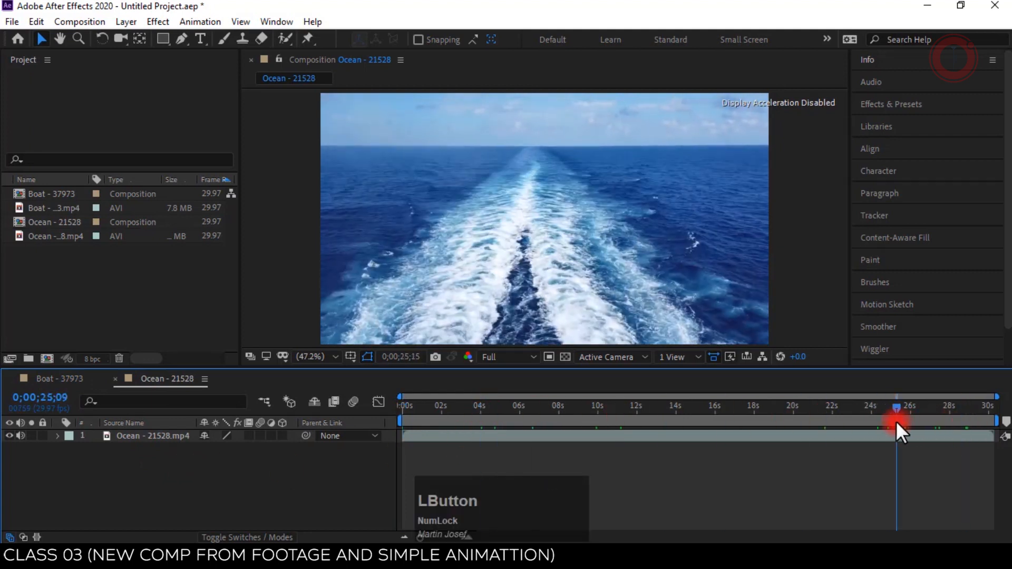
- Undo the multiple compositions and the import of both clips until the project is empty
{"action": "key", "text": "ctrl+z"}
{"action": "key", "text": "ctrl+z"}
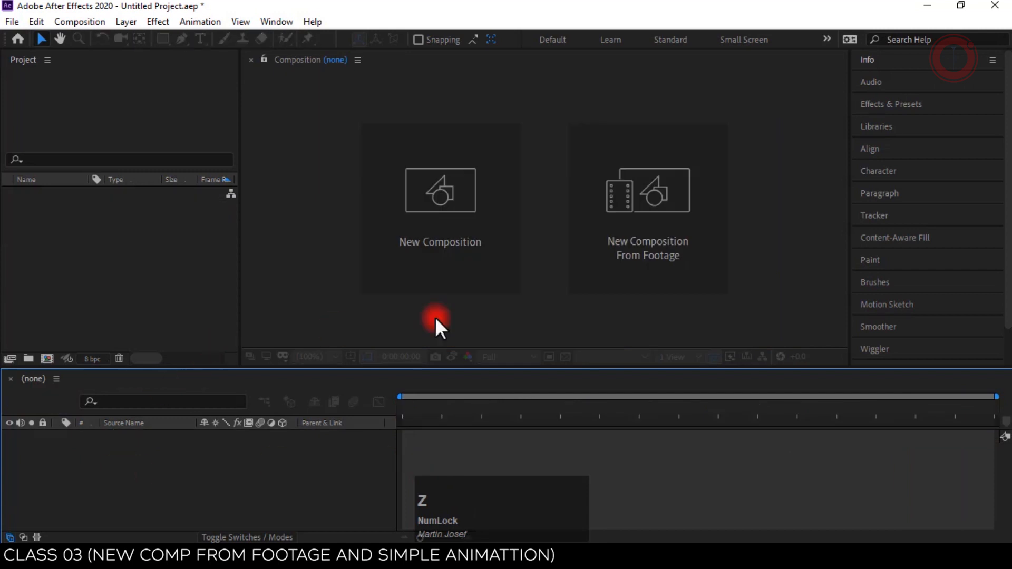
- Import Boat - 37973.mp4 and Ocean - 21528.mp4 as a single new composition from footage with Sequence Layers turned off
{"action": "left_click", "coordinate": [650, 265]}
{"action": "left_click_drag", "start_coordinate": [419, 218], "coordinate": [554, 135]}
{"action": "left_click", "coordinate": [632, 457]}
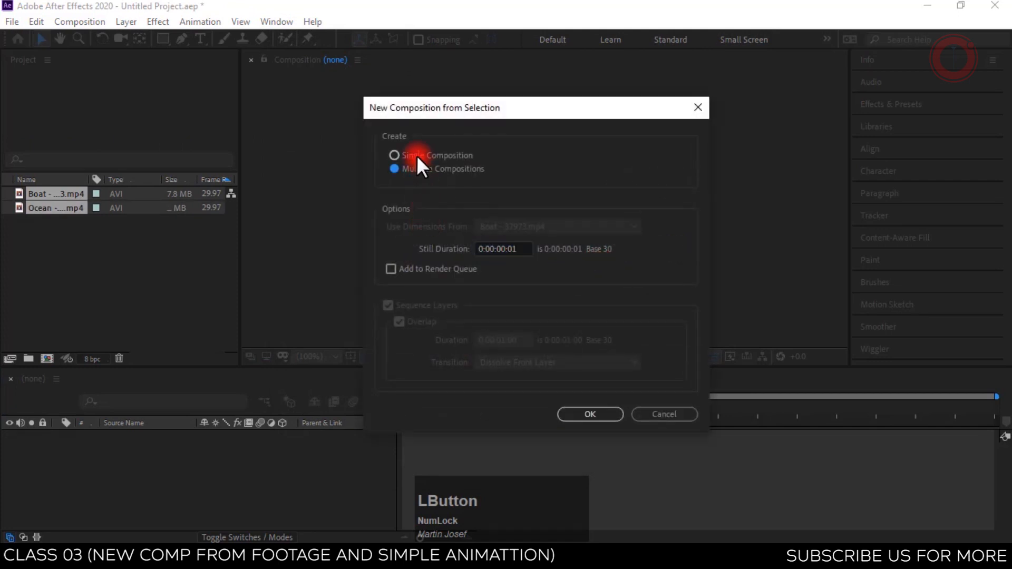
{"action": "left_click", "coordinate": [416, 155]}
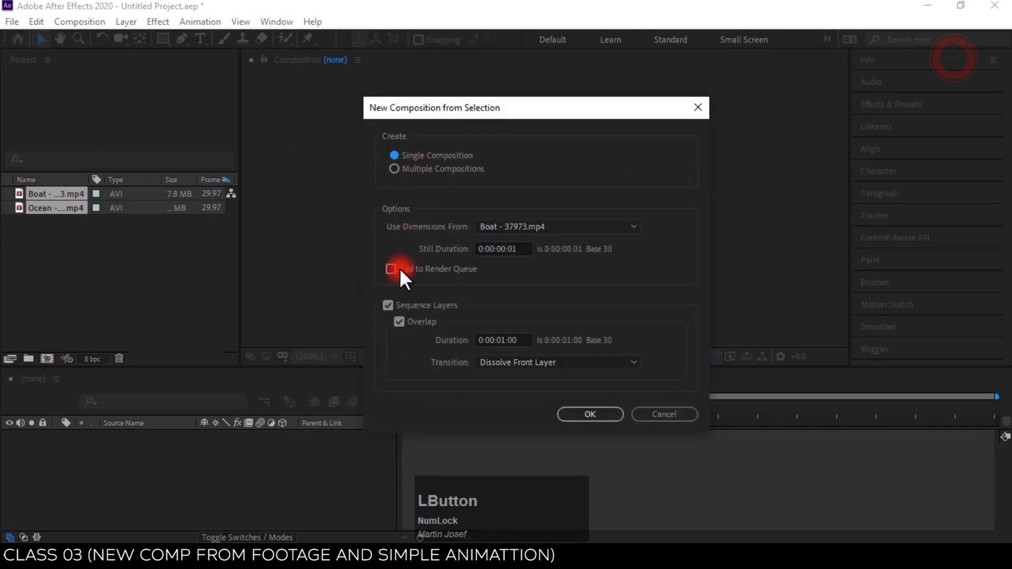
{"action": "left_click", "coordinate": [388, 304]}
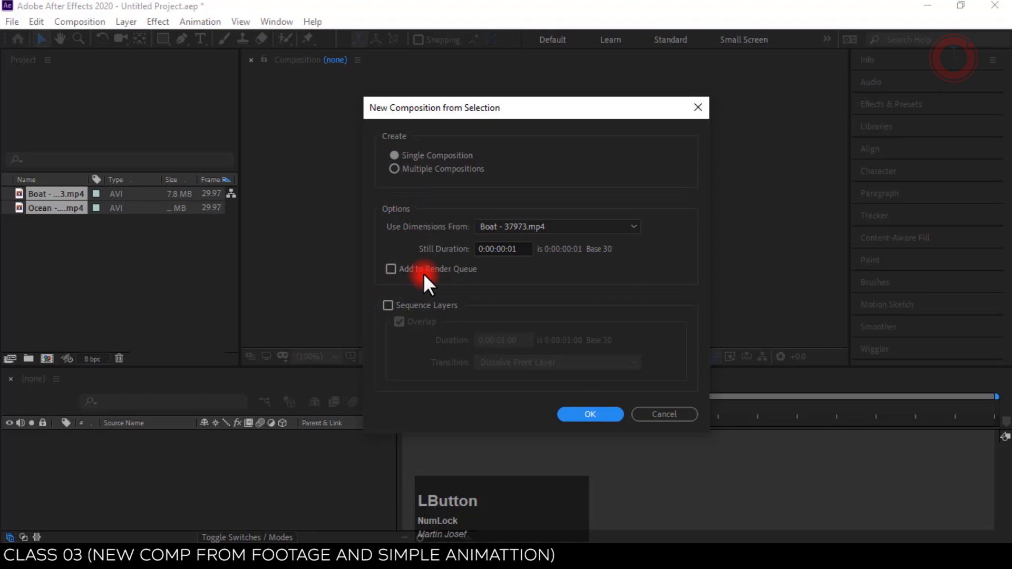
{"action": "left_click", "coordinate": [581, 414]}
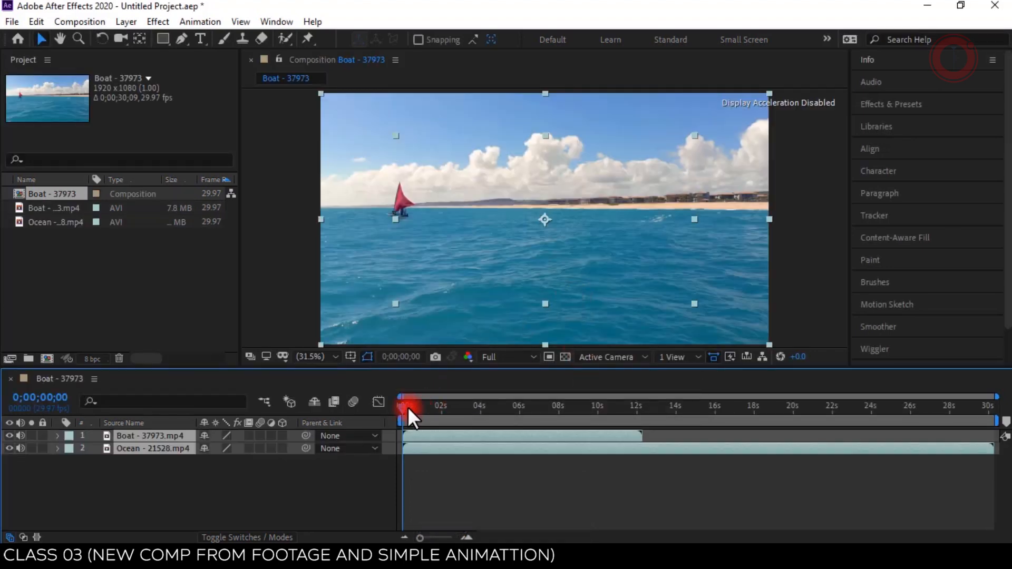
- Scrub through the unsequenced composition to examine how the stacked boat and ocean layers play
{"action": "mouse_move", "coordinate": [404, 406]}
{"action": "left_mouse_down"}
{"action": "mouse_move", "coordinate": [502, 407]}
{"action": "mouse_move", "coordinate": [402, 416]}
{"action": "left_mouse_up"}
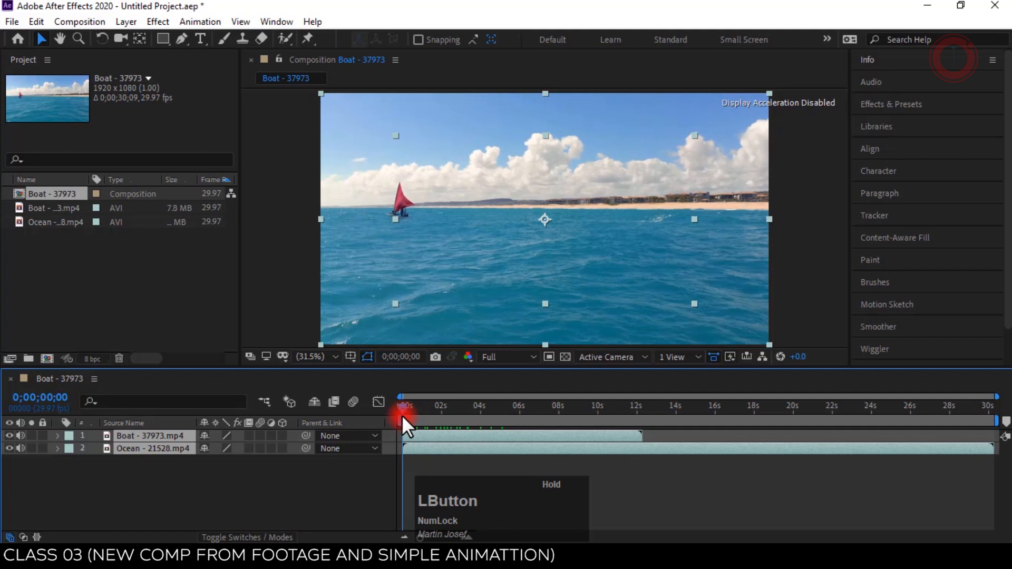
{"action": "left_click_drag", "start_coordinate": [401, 416], "coordinate": [879, 409]}
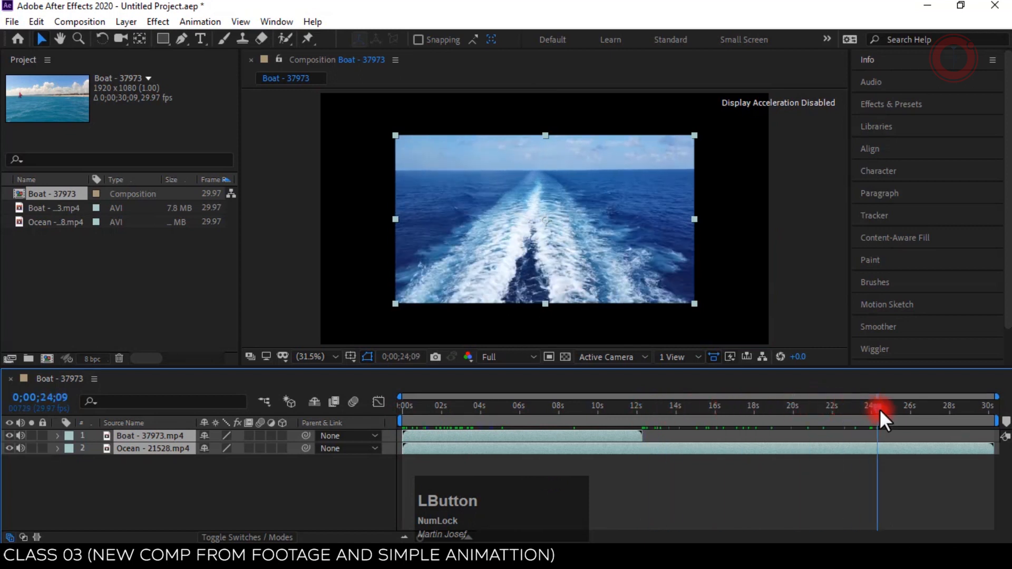
{"action": "left_click_drag", "start_coordinate": [512, 407], "coordinate": [551, 402]}
{"action": "left_click", "coordinate": [170, 435]}
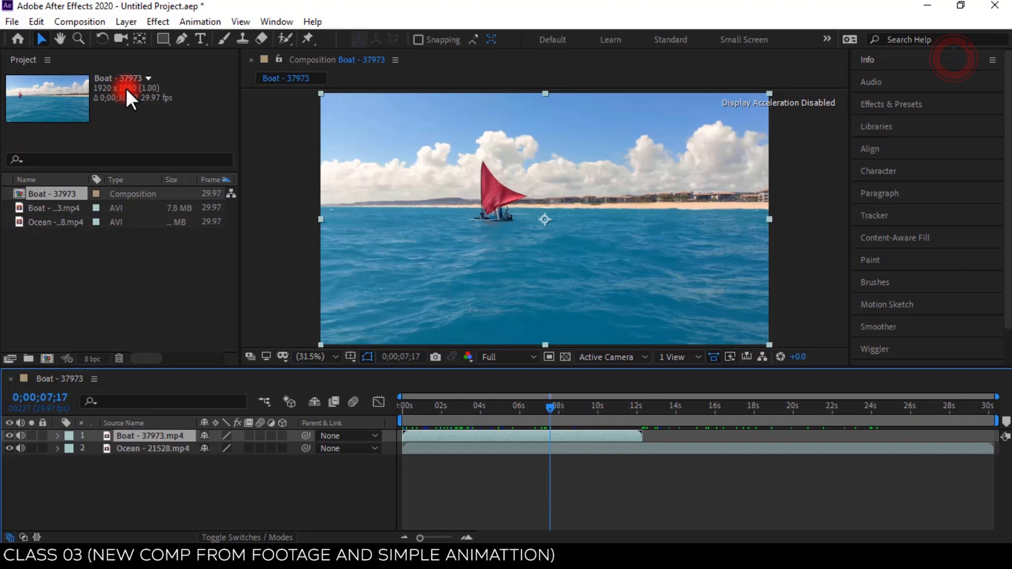
- Review the Boat - 37973 composition's size, frame rate and duration settings, and close them without changes
{"action": "left_click", "coordinate": [109, 475]}
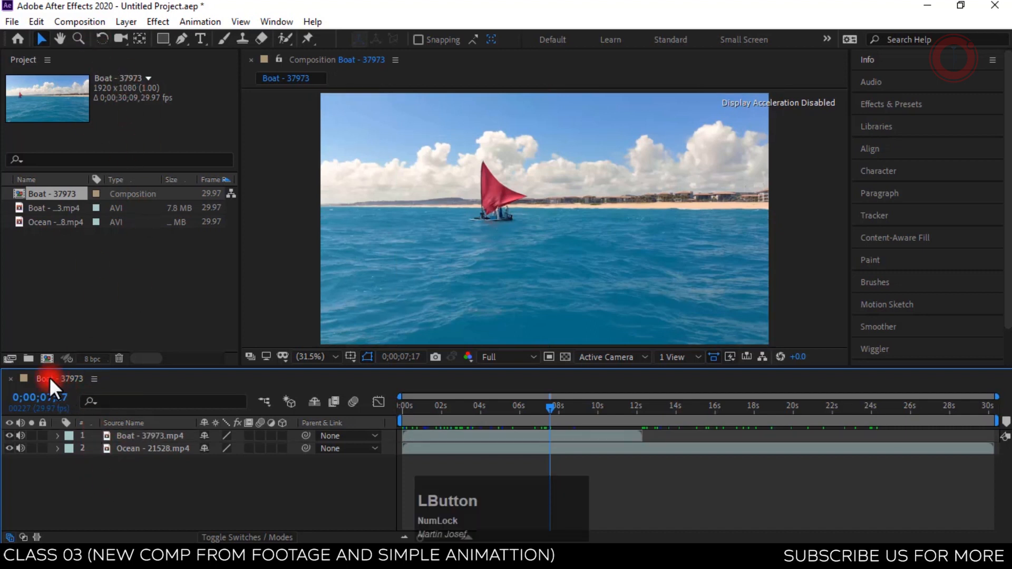
{"action": "left_click", "coordinate": [89, 16]}
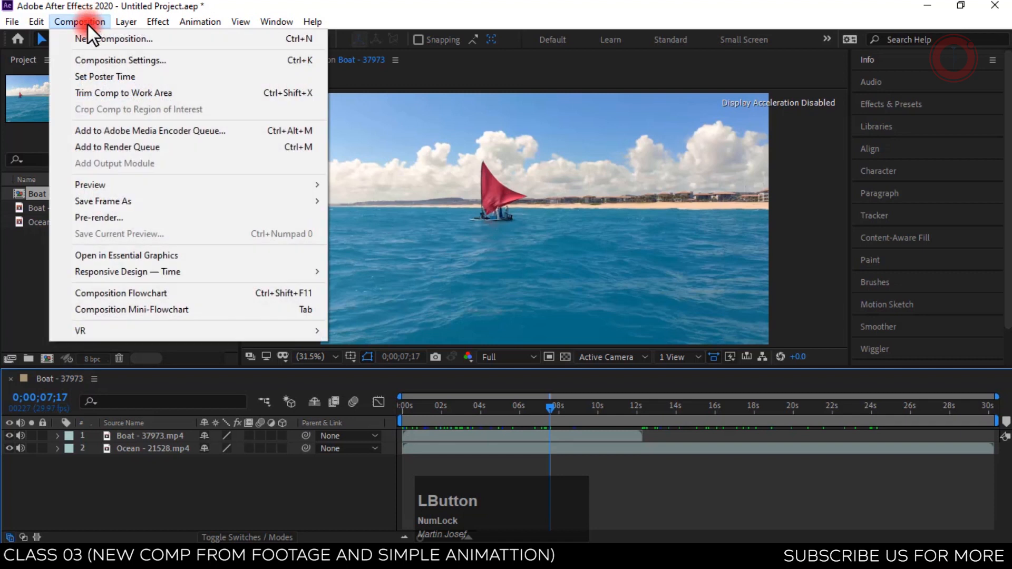
{"action": "left_click", "coordinate": [237, 61]}
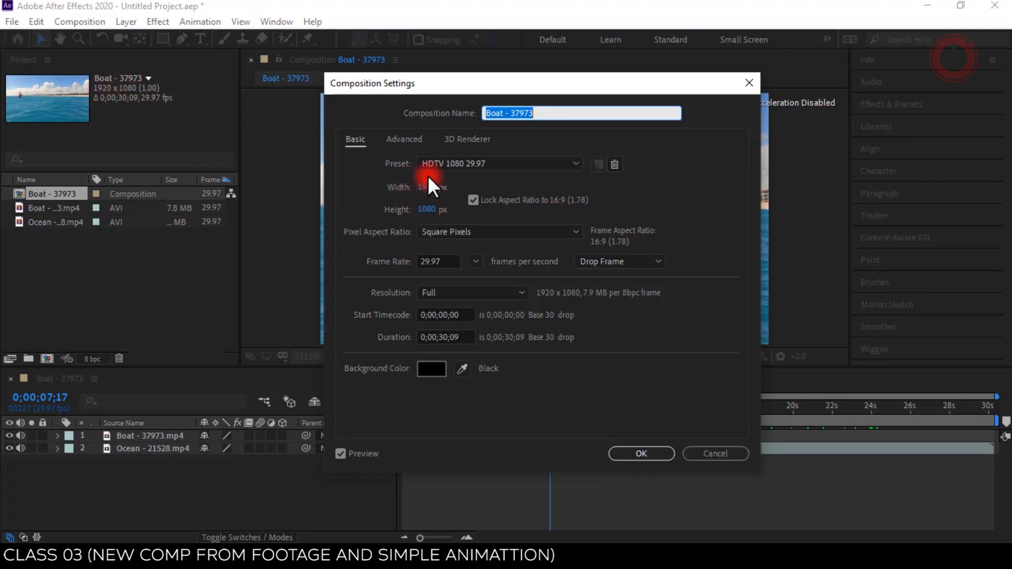
{"action": "left_click", "coordinate": [711, 455]}
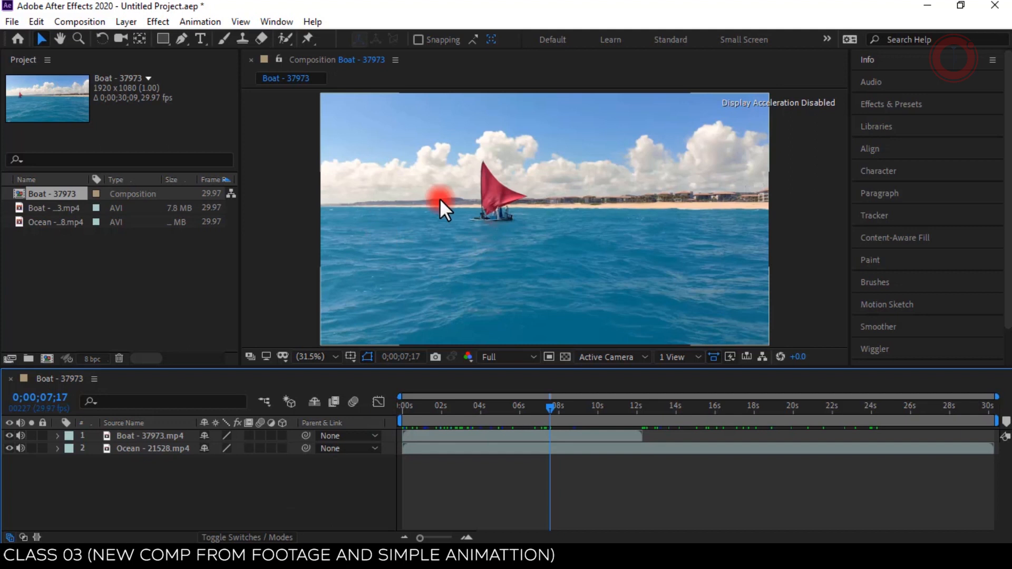
- Undo the unsequenced composition and its footage import until the project is empty
{"action": "key", "text": "ctrl+z"}
{"action": "key", "text": "ctrl+z"}
{"action": "key", "text": "ctrl+z"}
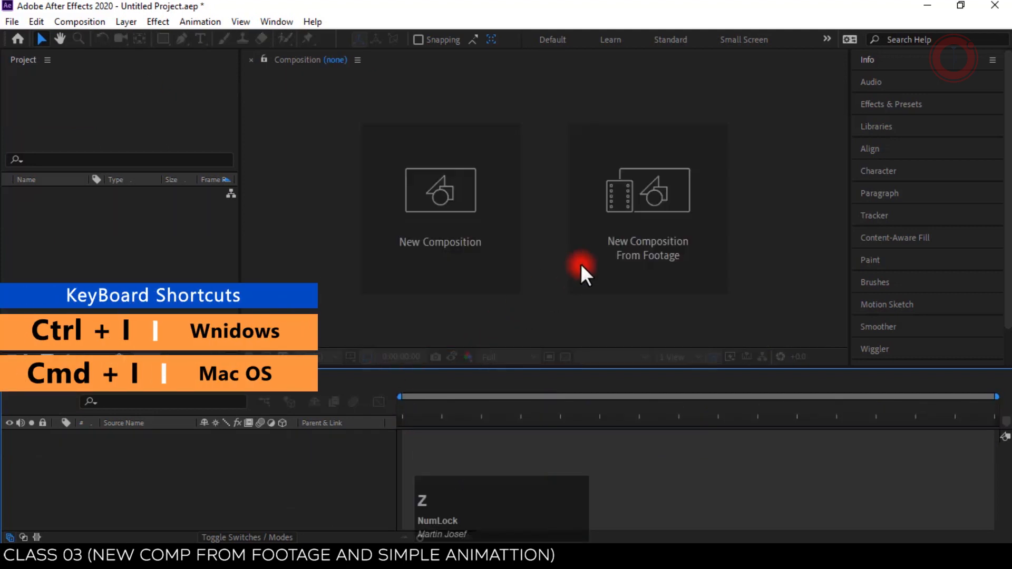
- Import both clips as a single new composition from footage with Sequence Layers on, a 0:00:01:00 overlap and the Dissolve Front Layer transition
{"action": "left_click", "coordinate": [617, 255]}
{"action": "left_click_drag", "start_coordinate": [617, 254], "coordinate": [444, 172]}
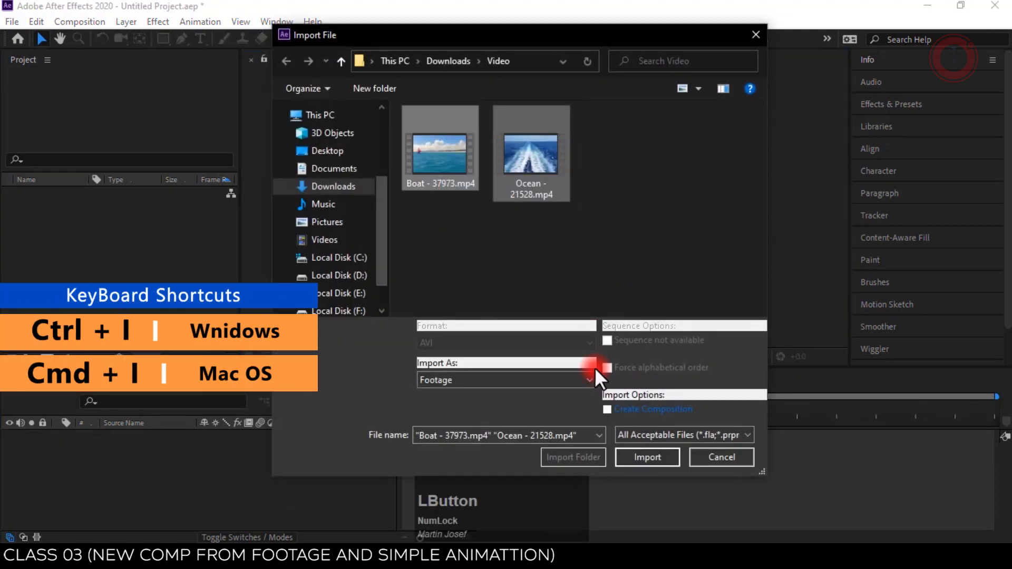
{"action": "left_click", "coordinate": [628, 458]}
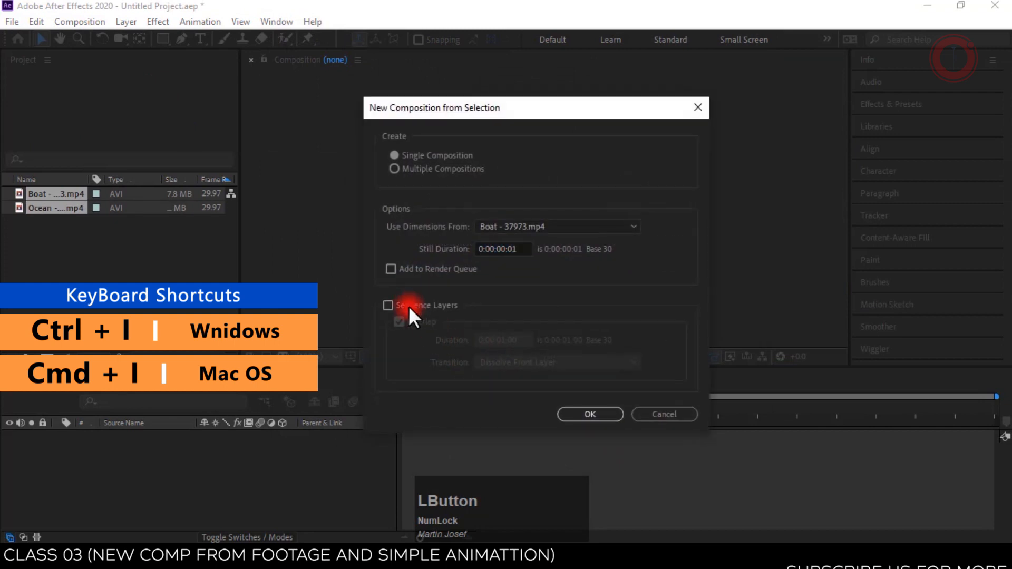
{"action": "left_click", "coordinate": [408, 305]}
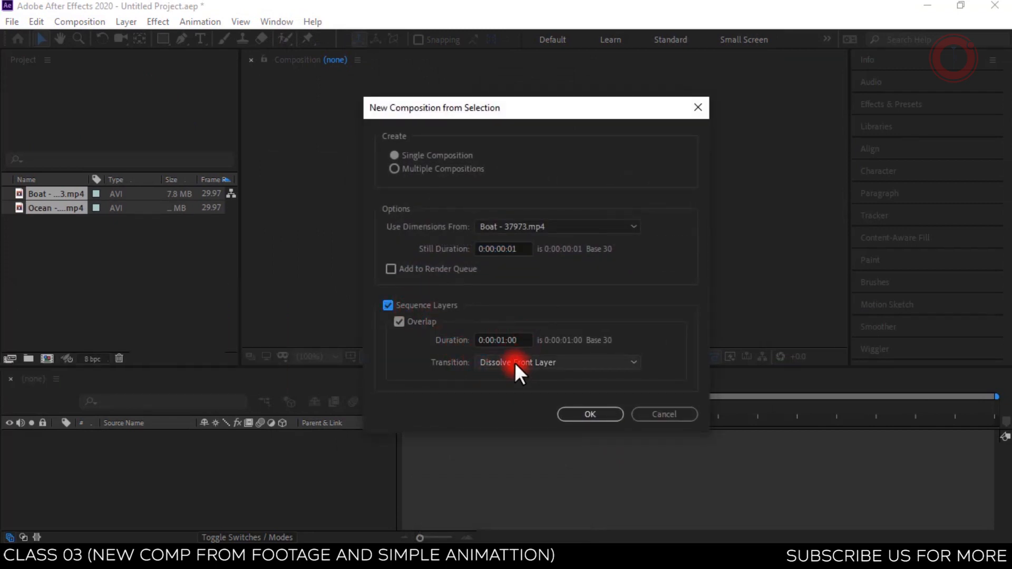
{"action": "left_click", "coordinate": [591, 413]}
- With no layer selected, draw a long yellow rectangle across the lower part of the frame, starting just outside its left edge
{"action": "left_click", "coordinate": [288, 489]}
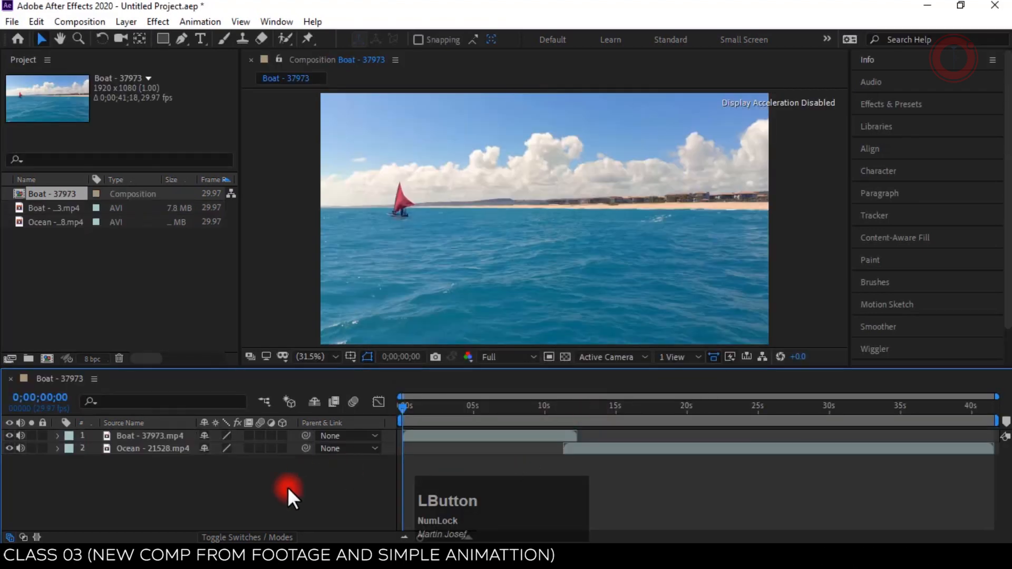
{"action": "left_click", "coordinate": [164, 38]}
{"action": "left_click_drag", "start_coordinate": [302, 295], "coordinate": [550, 326]}
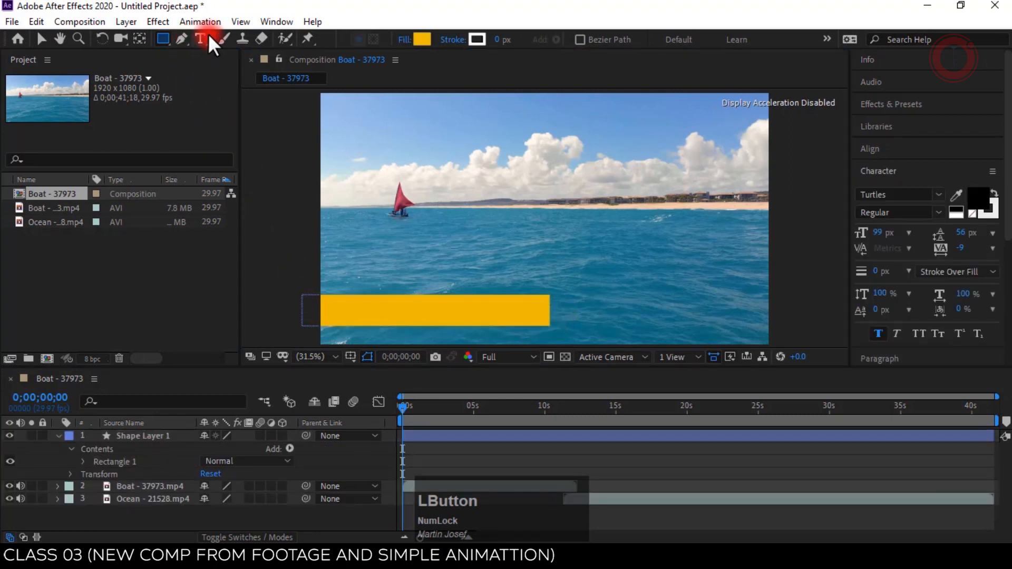
- Add a text layer reading "Class 03" and move it so that it sits inside the yellow bar
{"action": "left_click", "coordinate": [201, 38]}
{"action": "left_click", "coordinate": [353, 309]}
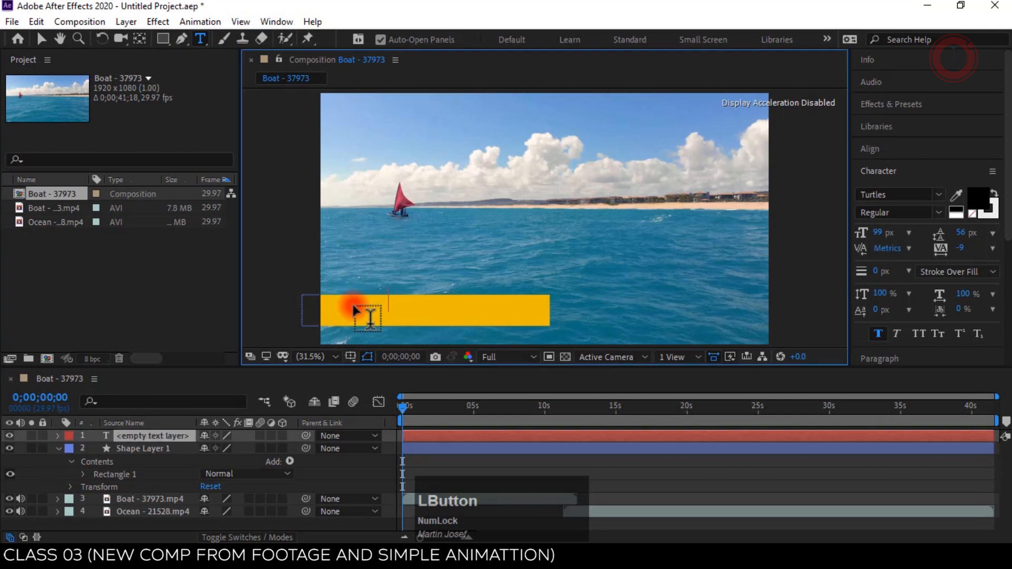
{"action": "type", "text": "Class 03"}
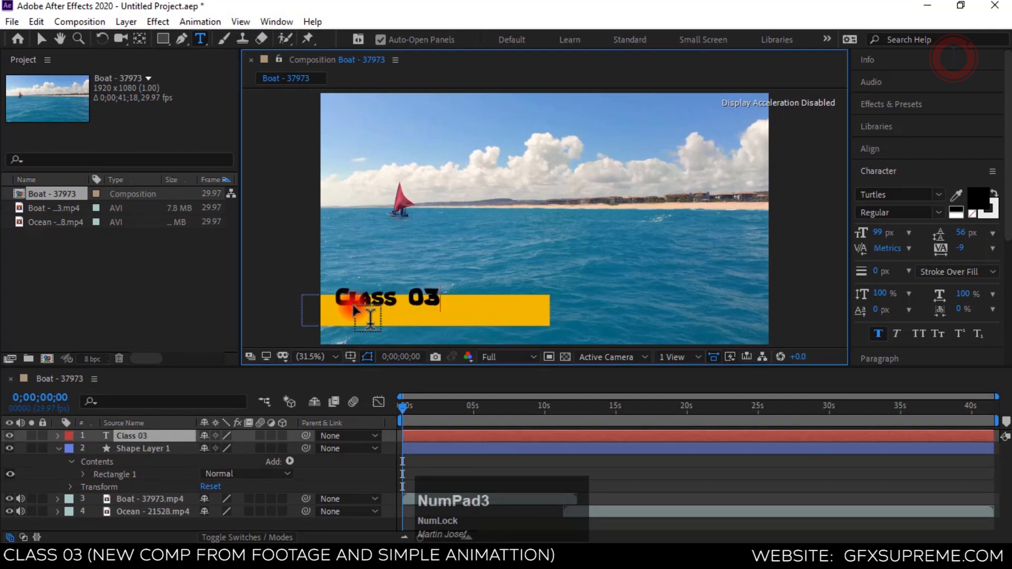
{"action": "left_click", "coordinate": [170, 439]}
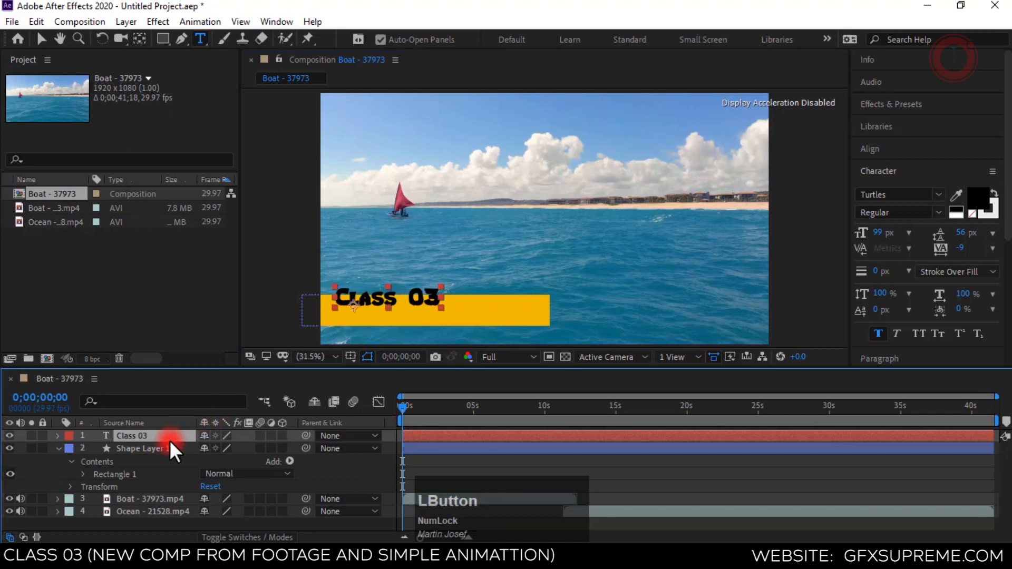
{"action": "key", "text": "v"}
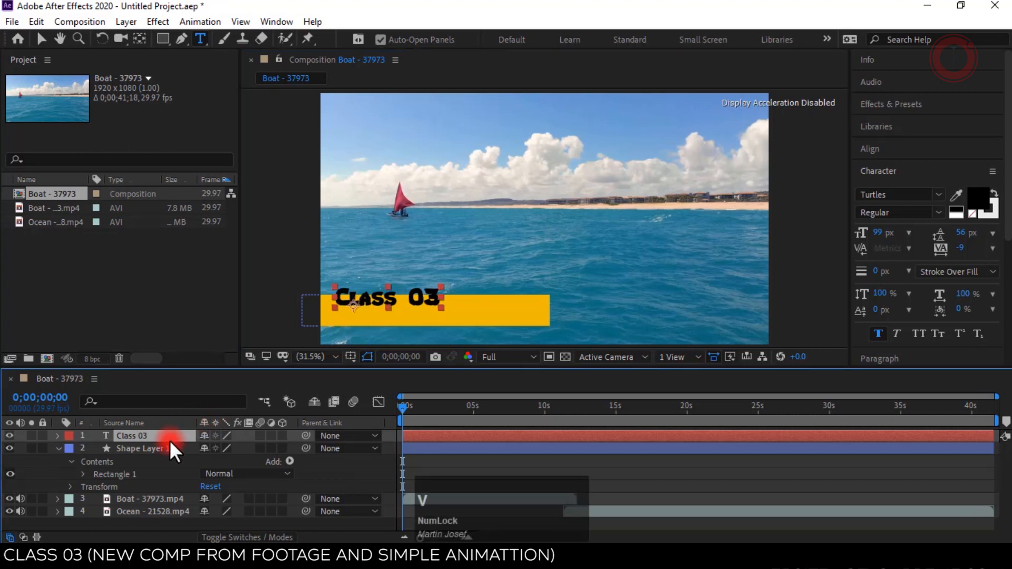
{"action": "left_click_drag", "start_coordinate": [429, 305], "coordinate": [453, 321]}
- Try to move the Class 03 text's anchor point with the Selection tool, and undo the change
{"action": "scroll", "coordinate": [409, 322], "scroll_direction": "up", "scroll_amount": 6}
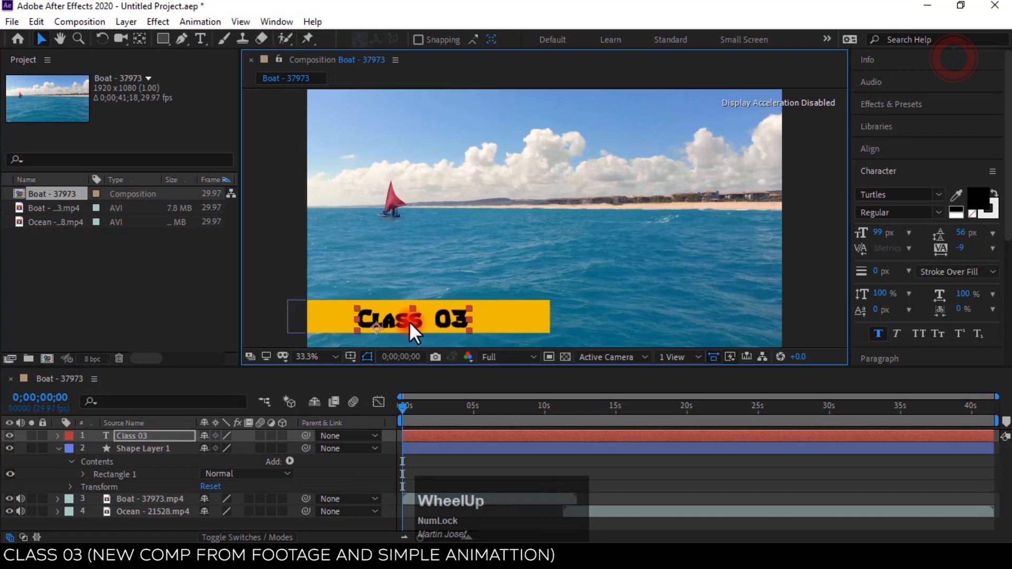
{"action": "key", "text": "space"}
{"action": "left_click_drag", "start_coordinate": [355, 320], "coordinate": [688, 143]}
{"action": "left_click_drag", "start_coordinate": [510, 290], "coordinate": [457, 233]}
{"action": "left_click_drag", "start_coordinate": [536, 251], "coordinate": [515, 253]}
{"action": "left_click_drag", "start_coordinate": [615, 271], "coordinate": [563, 304]}
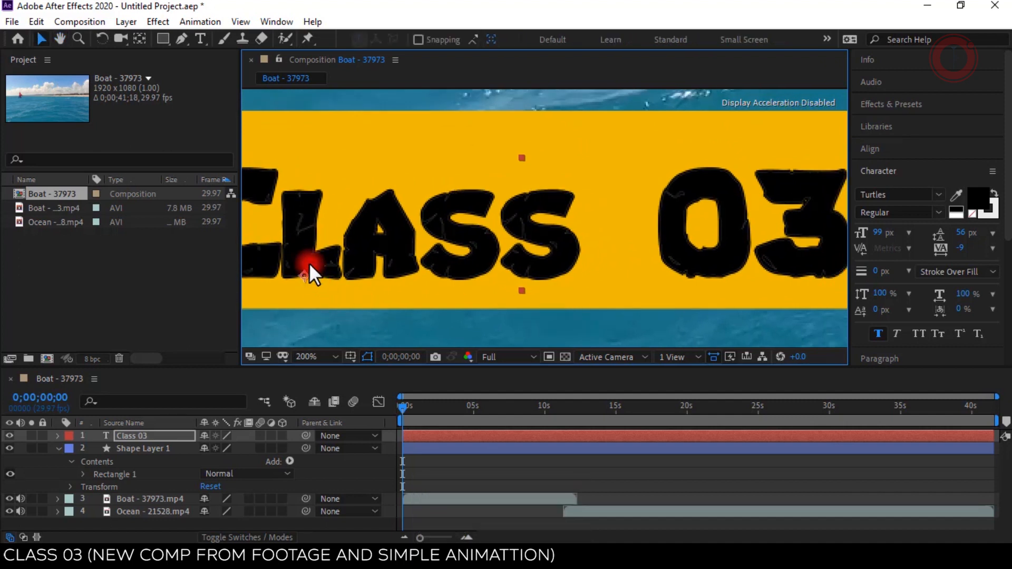
{"action": "mouse_move", "coordinate": [308, 278]}
{"action": "left_mouse_down"}
{"action": "mouse_move", "coordinate": [357, 302]}
{"action": "mouse_move", "coordinate": [321, 266]}
{"action": "left_mouse_up"}
{"action": "key", "text": "ctrl+z"}
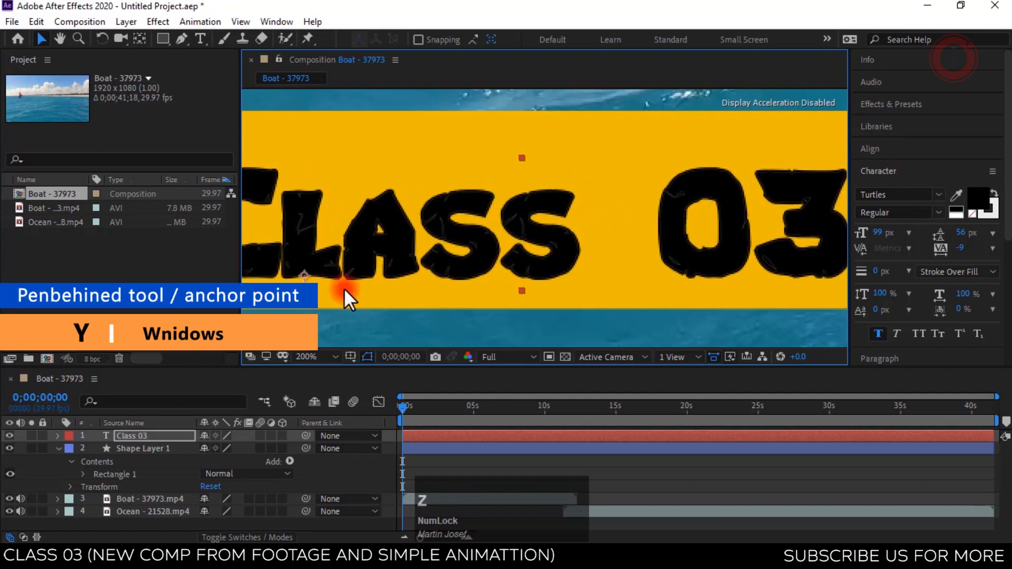
- Reposition the Class 03 text's anchor point with the Pan Behind tool and centre it in the layer content
{"action": "key", "text": "y"}
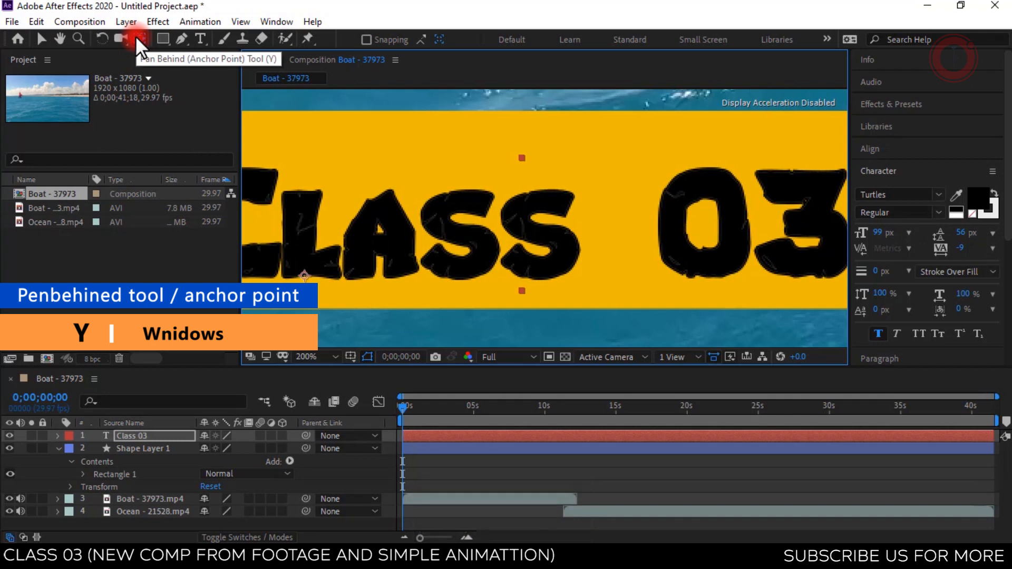
{"action": "left_click_drag", "start_coordinate": [304, 275], "coordinate": [639, 283]}
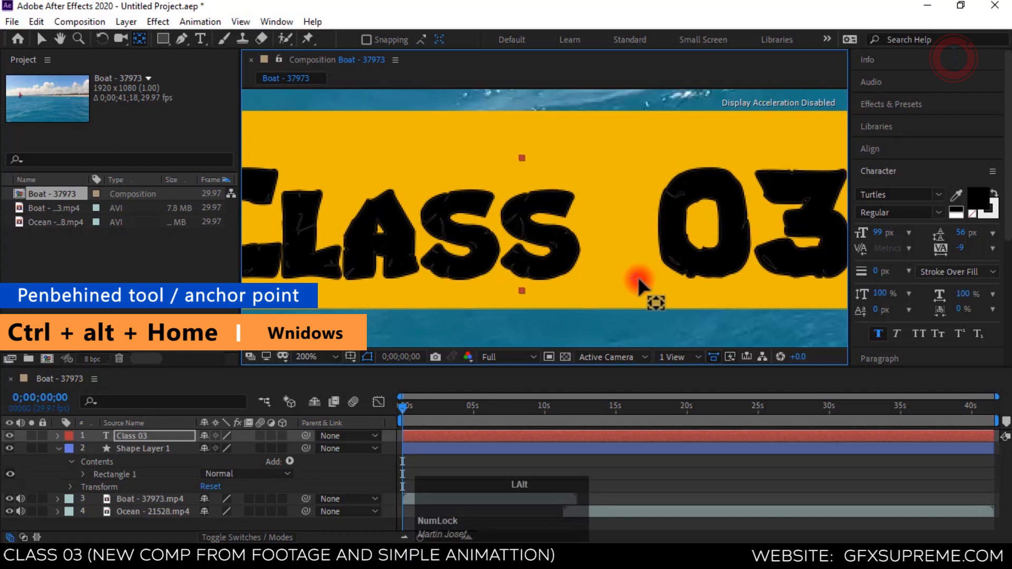
{"action": "key", "text": "ctrl+alt+Home"}
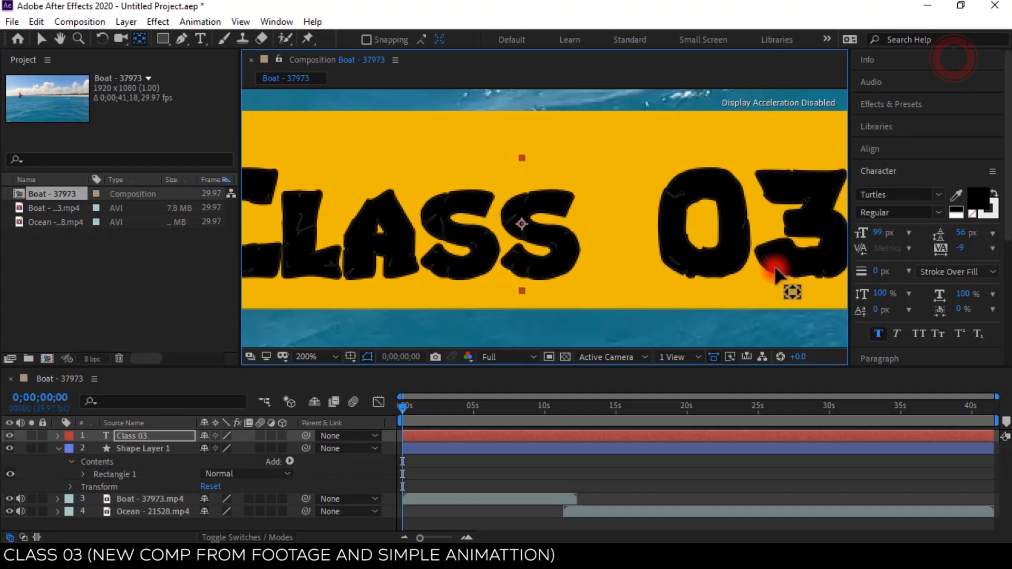
- Try Tw Cen MT Condensed Extra Bold on the Class 03 text and set its font to Verdana Regular
{"action": "left_click", "coordinate": [938, 195]}
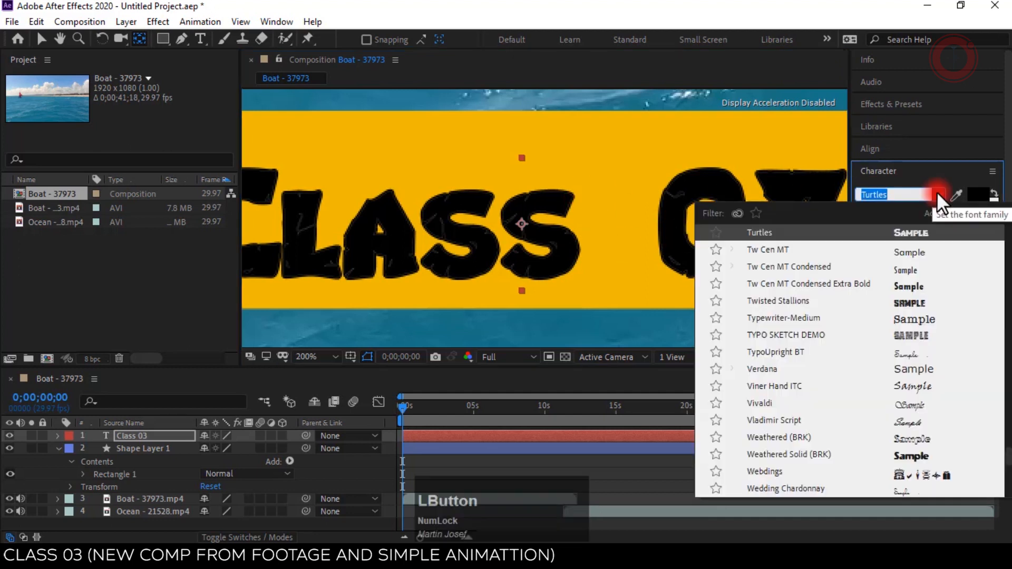
{"action": "left_click", "coordinate": [823, 285]}
{"action": "key", "text": "ctrl+a"}
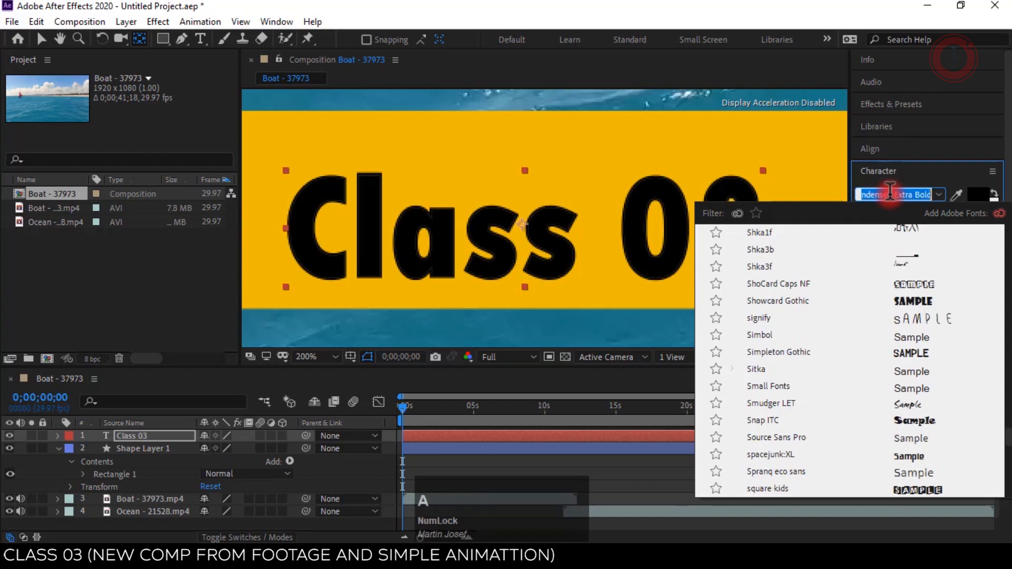
{"action": "type", "text": "verda"}
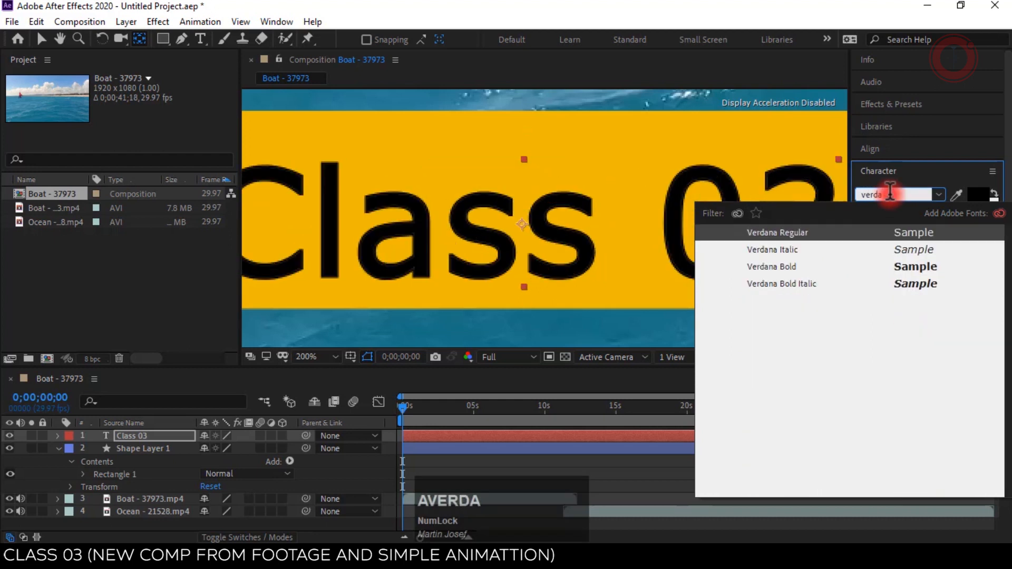
{"action": "key", "text": "Down"}
{"action": "key", "text": "Return"}
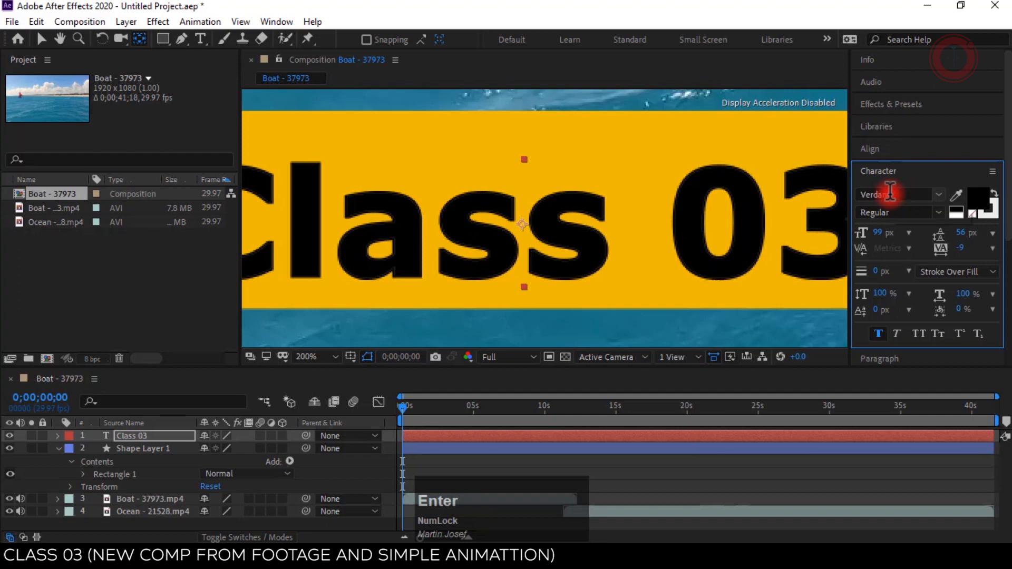
- Move the Class 03 text with the Selection tool to roughly the middle of the yellow bar
{"action": "scroll", "coordinate": [630, 245], "scroll_direction": "down", "scroll_amount": 4}
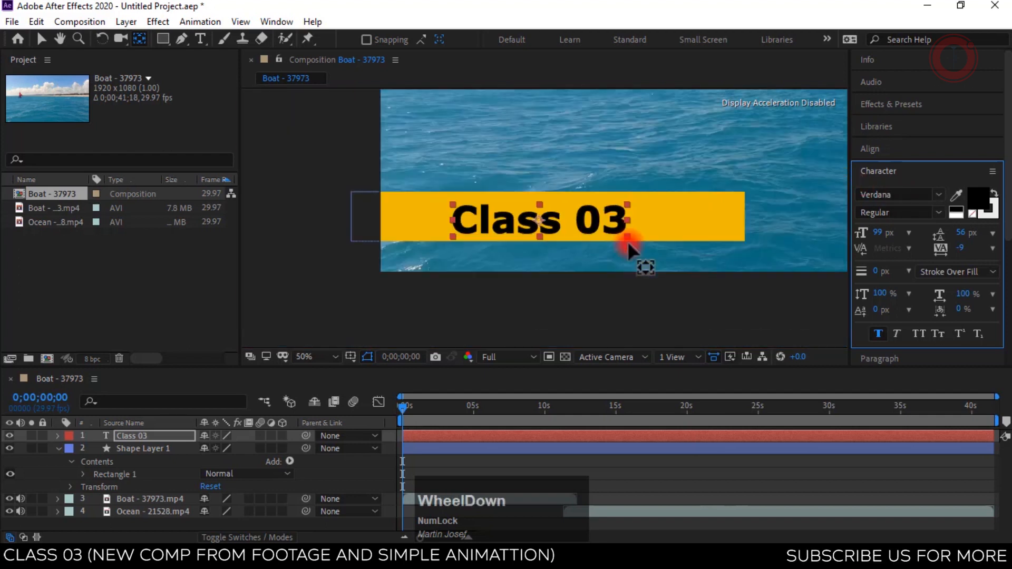
{"action": "left_click", "coordinate": [585, 242]}
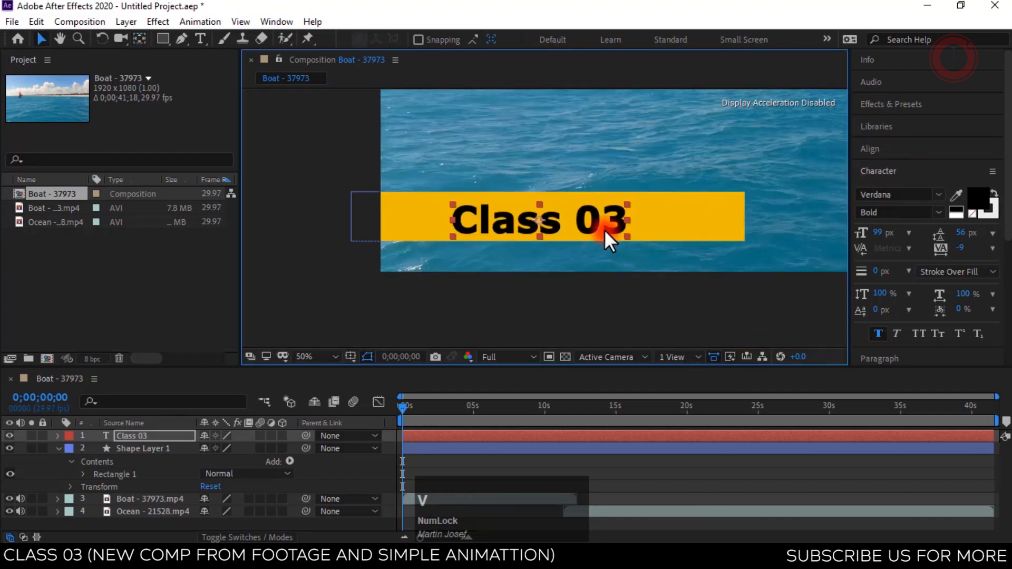
{"action": "left_click_drag", "start_coordinate": [599, 225], "coordinate": [602, 222]}
{"action": "left_click_drag", "start_coordinate": [600, 227], "coordinate": [602, 221]}
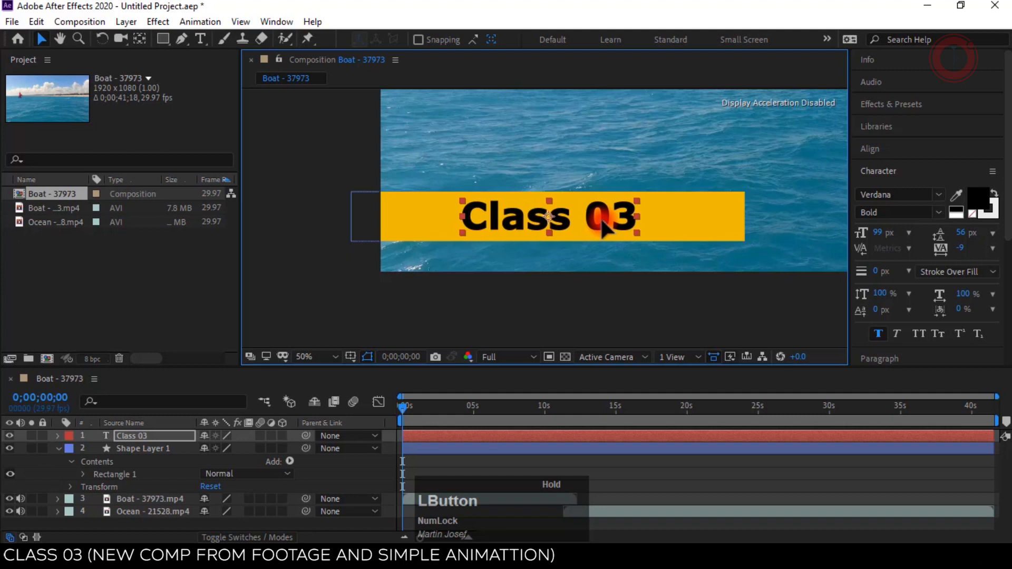
- Align the Class 03 text and Shape Layer 1 to the selection by their vertical and horizontal centres
{"action": "left_click", "coordinate": [144, 447]}
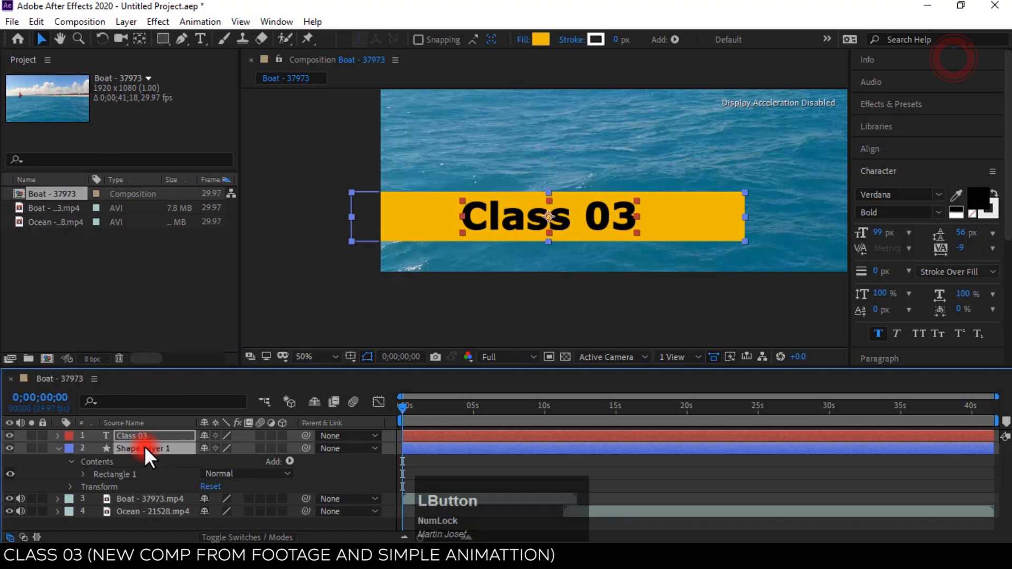
{"action": "left_click", "coordinate": [884, 145]}
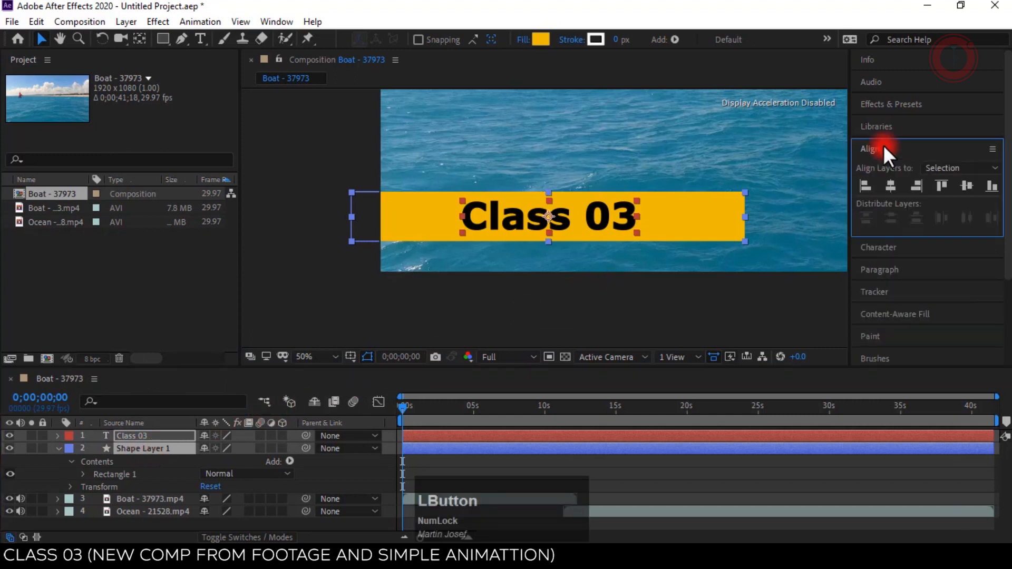
{"action": "left_click", "coordinate": [967, 186]}
{"action": "left_click", "coordinate": [890, 184]}
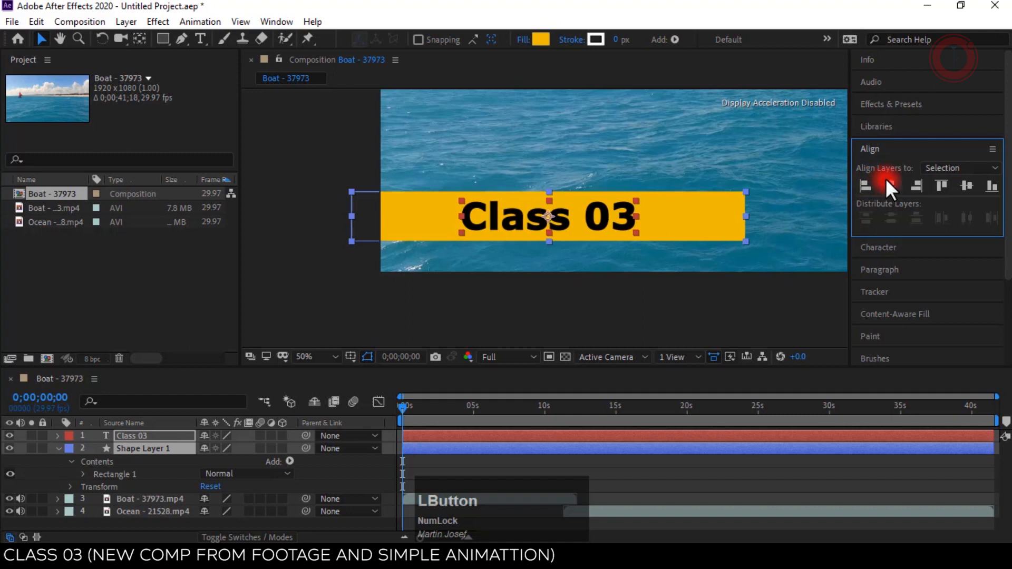
{"action": "left_click", "coordinate": [347, 466]}
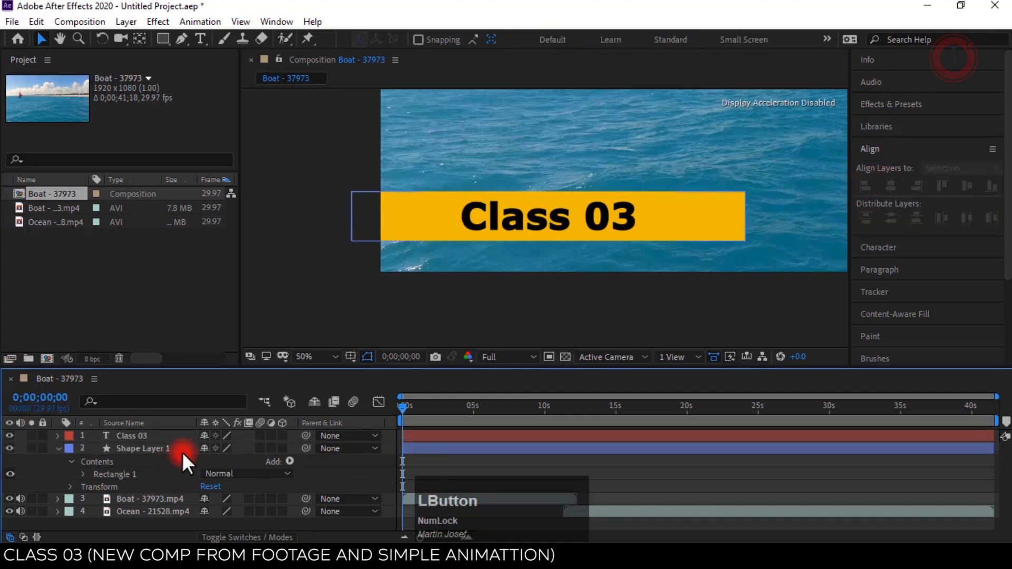
{"action": "left_click", "coordinate": [143, 436]}
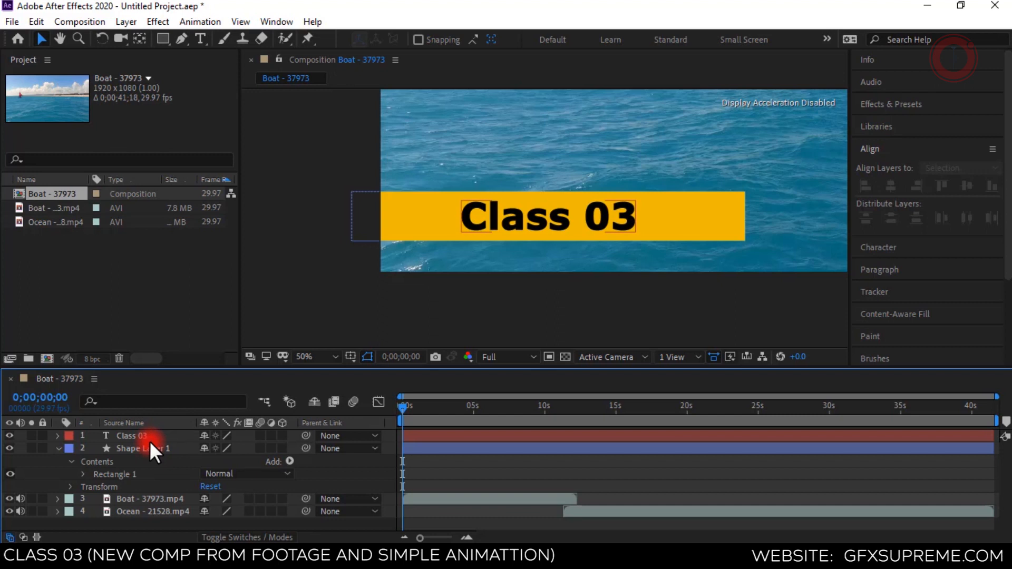
{"action": "left_click", "coordinate": [149, 445]}
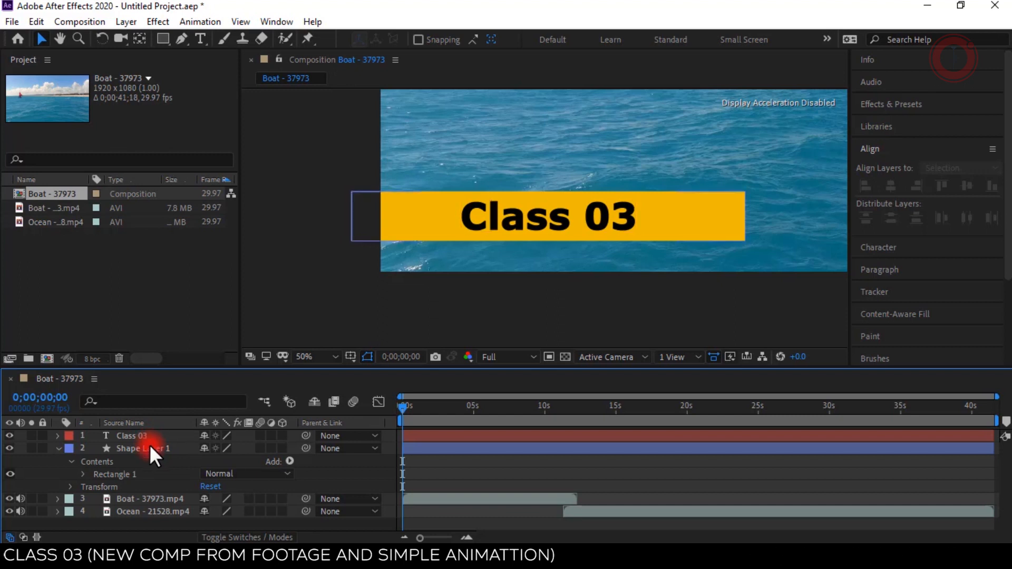
{"action": "left_click", "coordinate": [151, 436]}
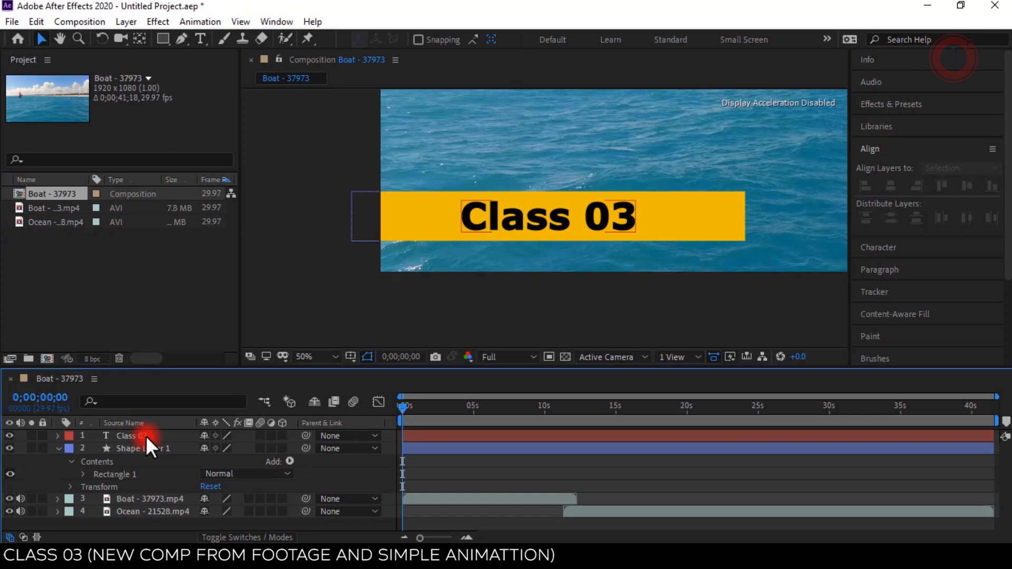
{"action": "left_click", "coordinate": [118, 447]}
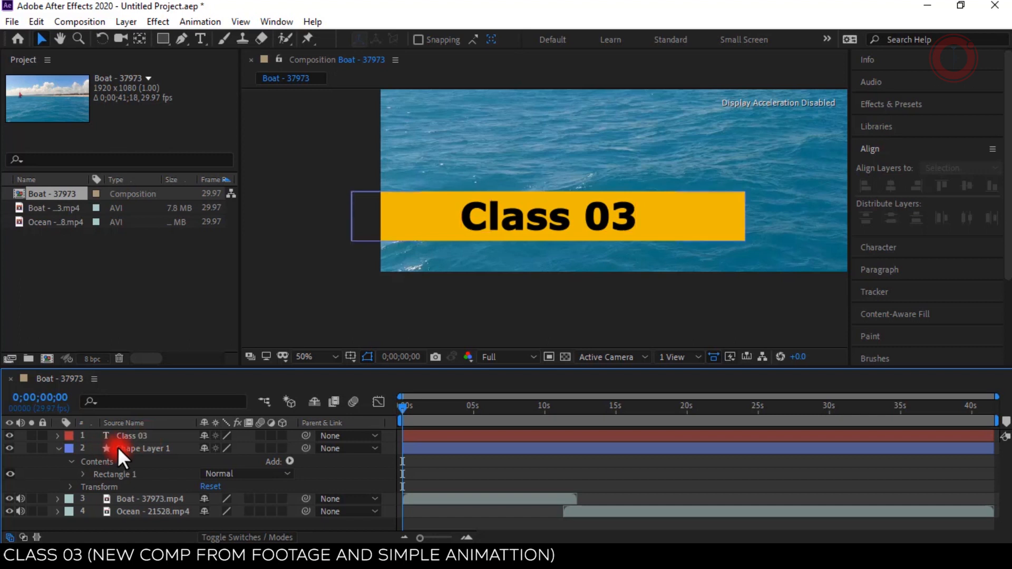
- Pre-compose the Class 03 and Shape Layer 1 layers into a composition named LowerThird, moving all attributes into it
{"action": "left_click", "coordinate": [140, 446]}
{"action": "left_click", "coordinate": [142, 438], "text": "shift"}
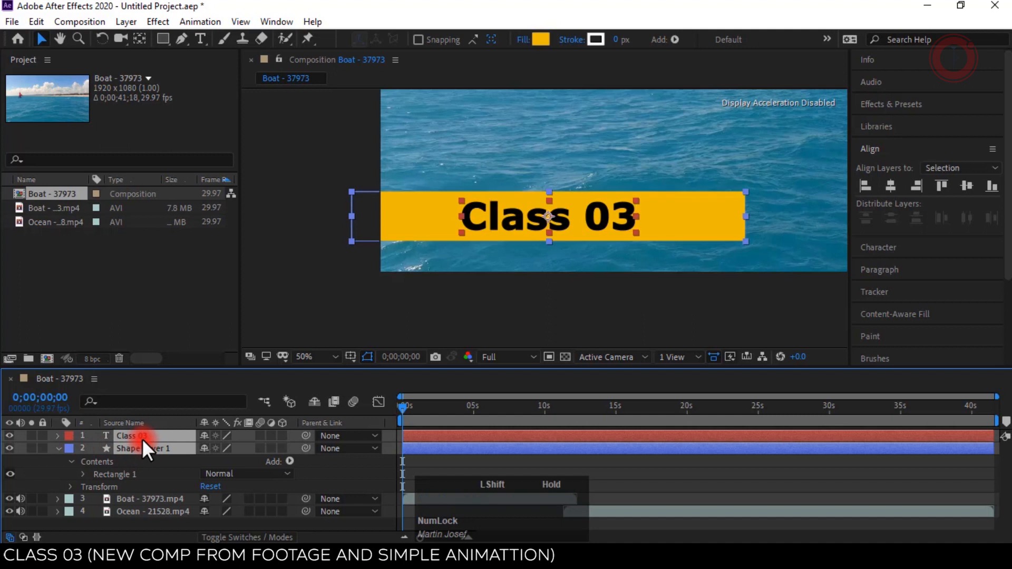
{"action": "right_click", "coordinate": [146, 451]}
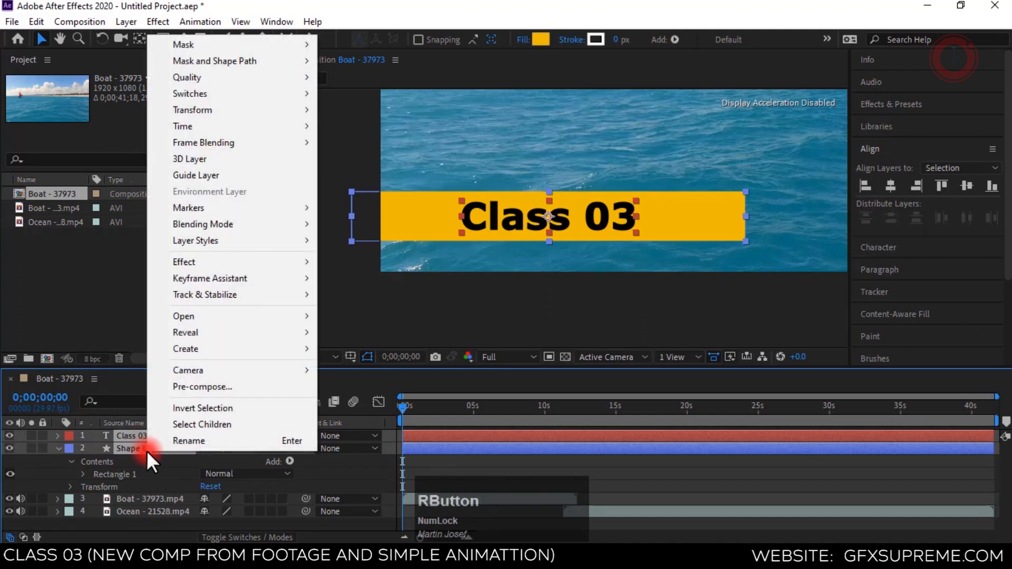
{"action": "left_click", "coordinate": [239, 386]}
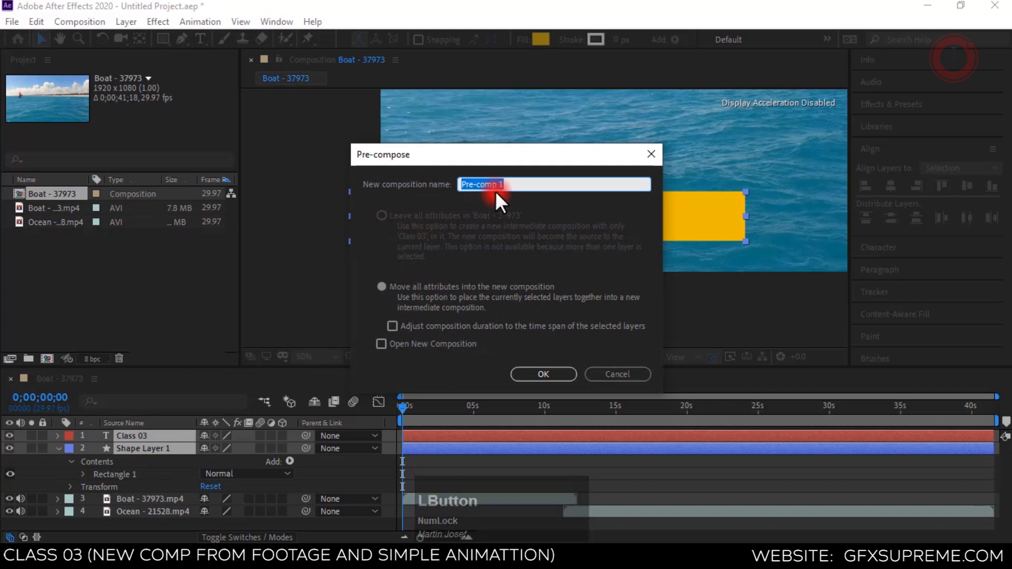
{"action": "key", "text": "Caps_Lock"}
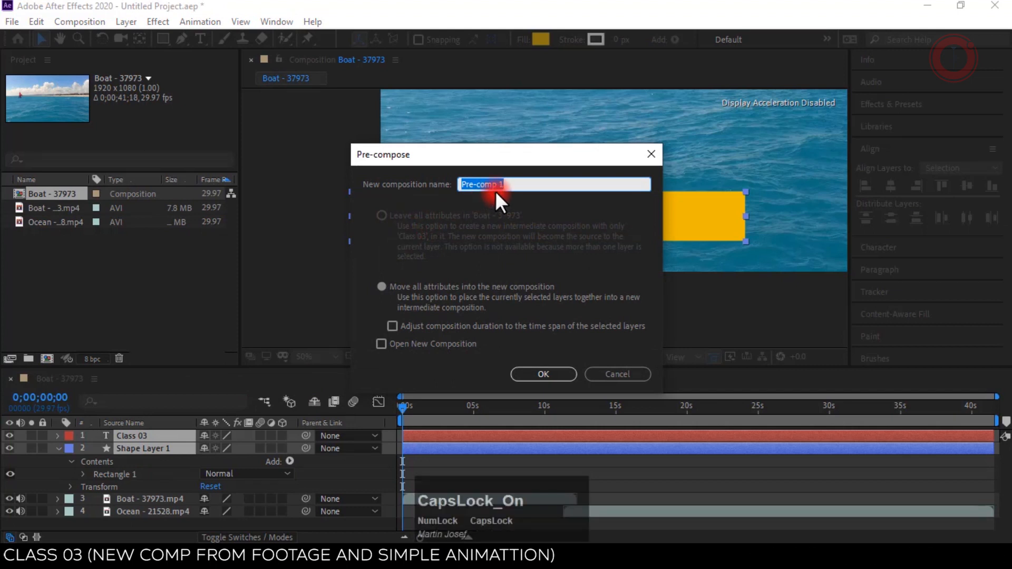
{"action": "type", "text": "lOWER"}
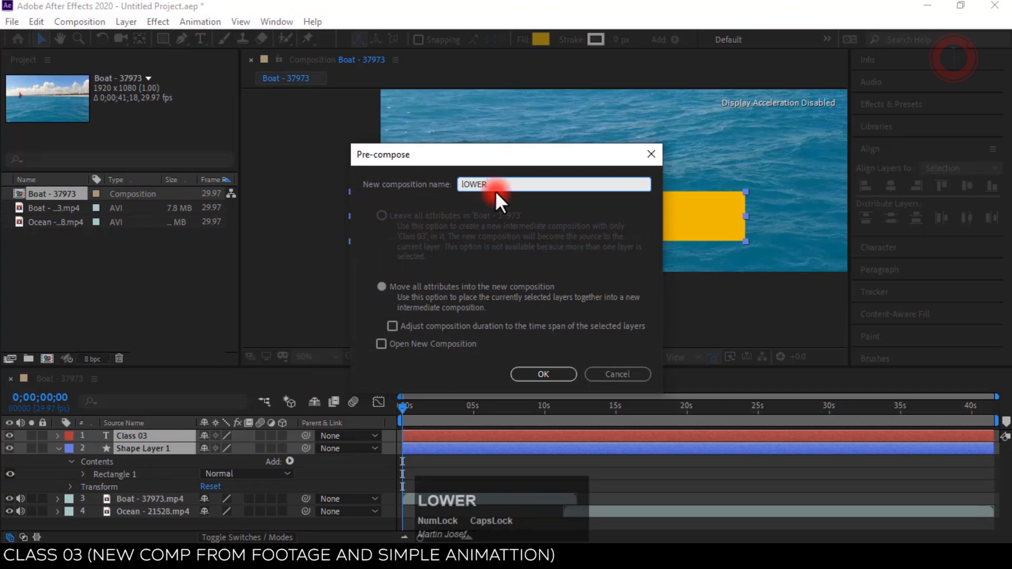
{"action": "key", "text": "ctrl+a"}
{"action": "key", "text": "Caps_Lock"}
{"action": "type", "text": "L"}
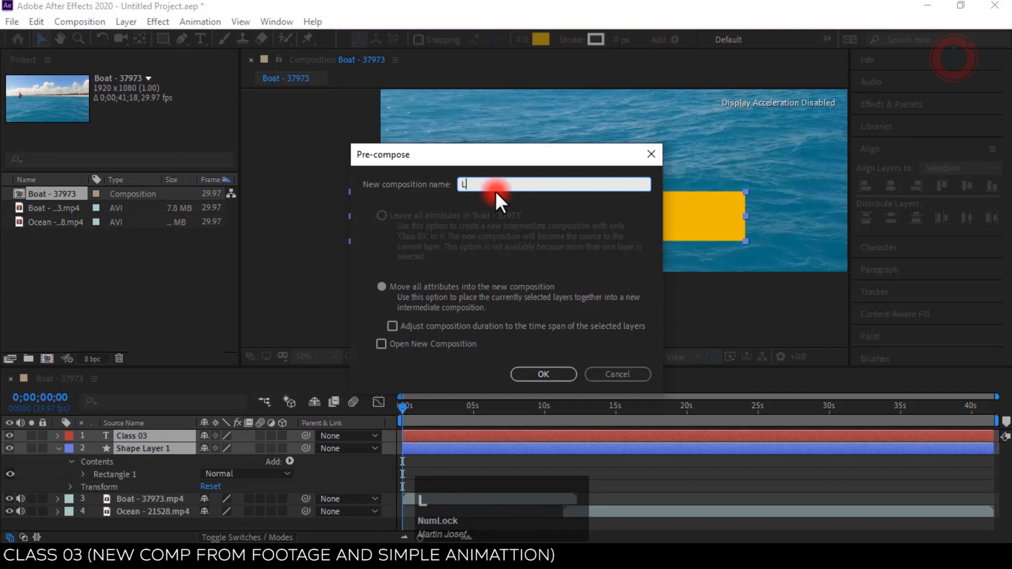
{"action": "type", "text": "owerThird"}
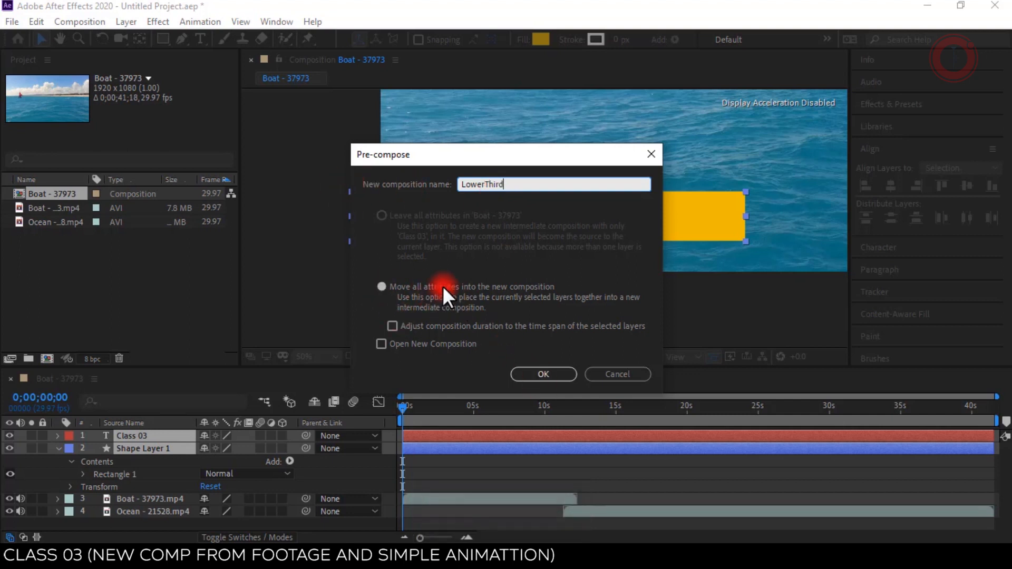
{"action": "left_click", "coordinate": [543, 375]}
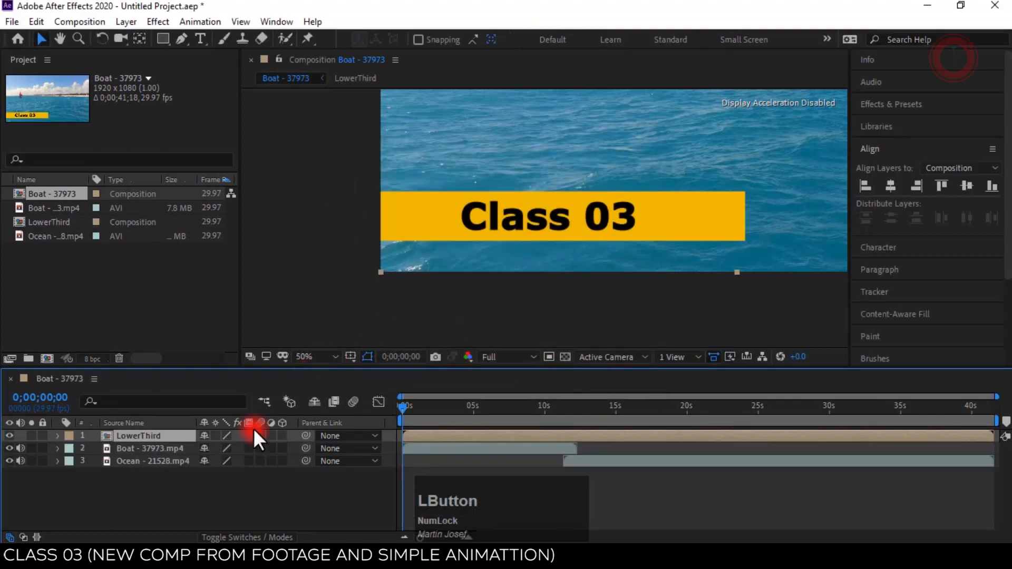
- Expand the LowerThird layer's Transform properties and place the playhead at 0;00;02;00
{"action": "left_click", "coordinate": [56, 437]}
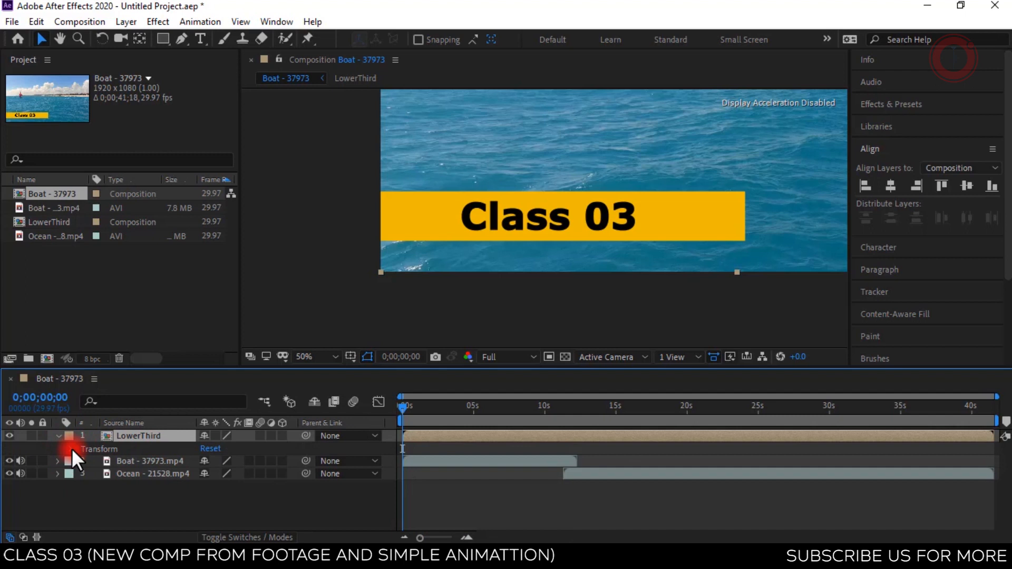
{"action": "left_click", "coordinate": [72, 449]}
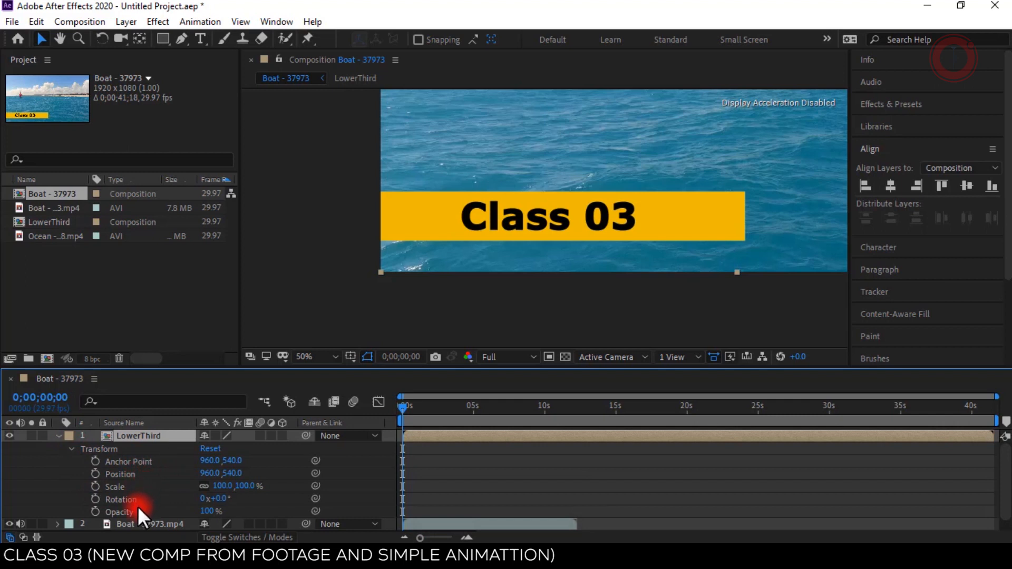
{"action": "left_click_drag", "start_coordinate": [409, 407], "coordinate": [438, 409]}
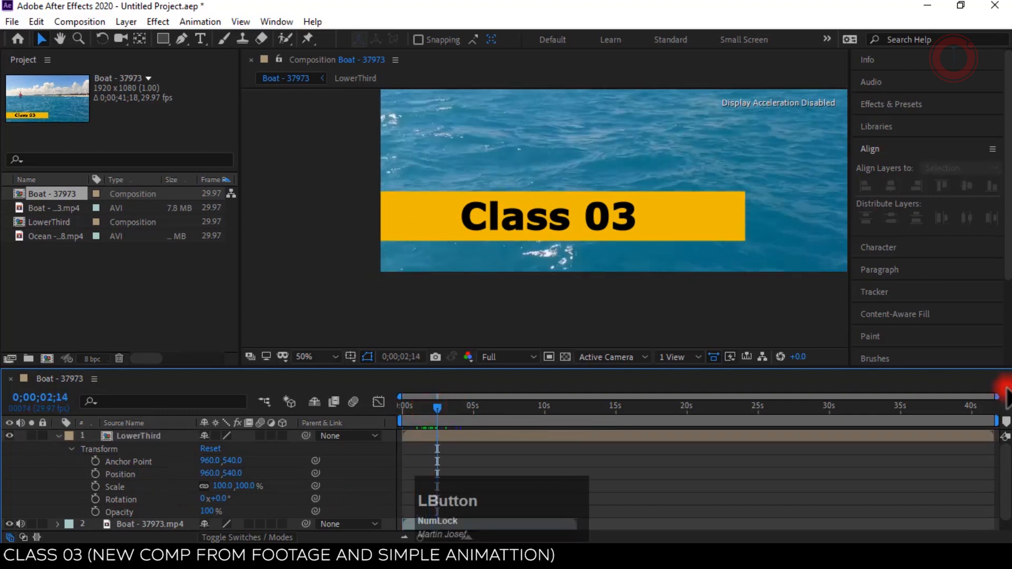
{"action": "left_click_drag", "start_coordinate": [998, 394], "coordinate": [517, 406]}
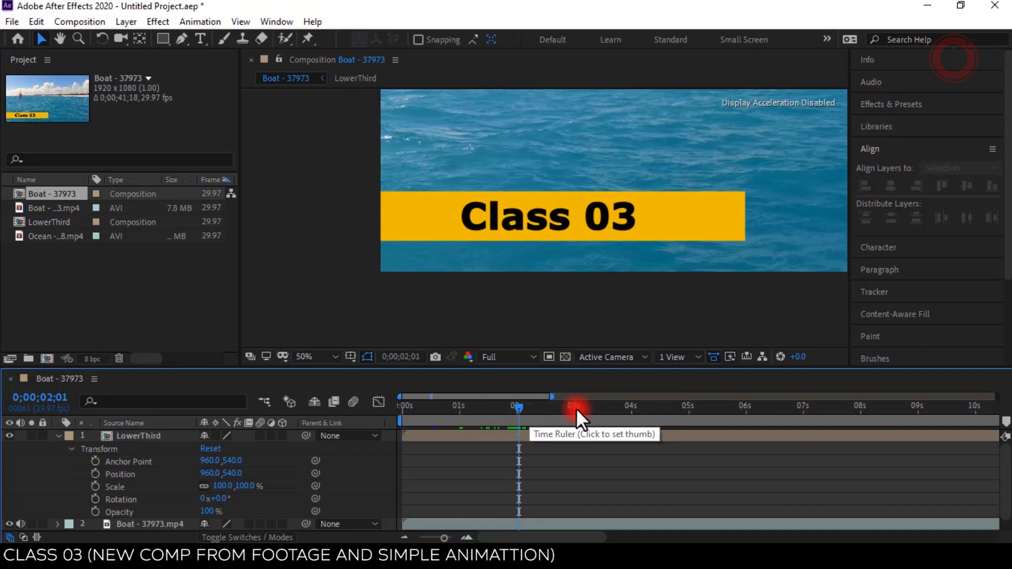
{"action": "mouse_move", "coordinate": [515, 408]}
{"action": "left_mouse_down"}
{"action": "mouse_move", "coordinate": [575, 409]}
{"action": "mouse_move", "coordinate": [517, 412]}
{"action": "left_mouse_up"}
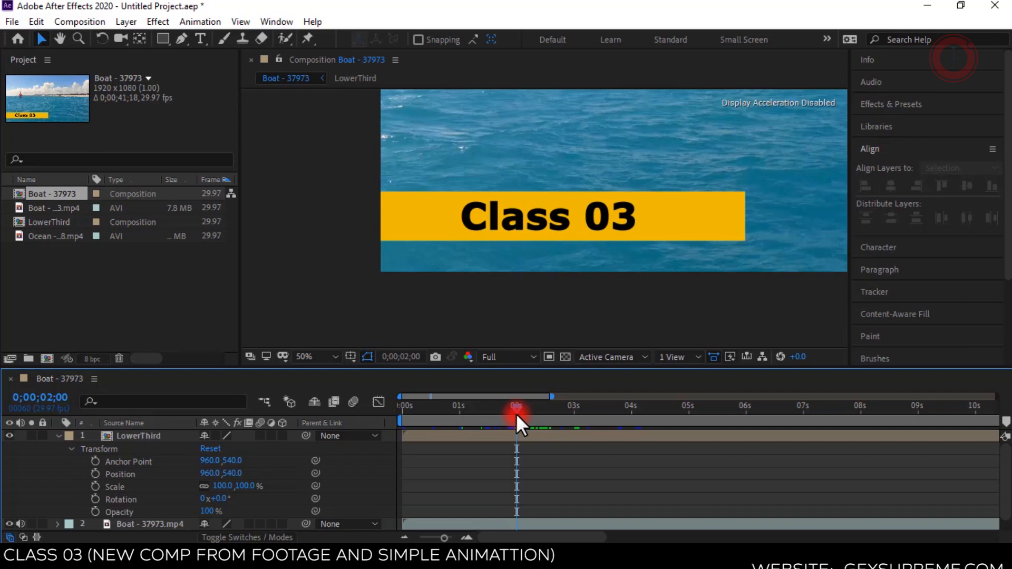
- Enter 200 as the timecode to set the current time to exactly 0;00;02;00
{"action": "left_click", "coordinate": [84, 436]}
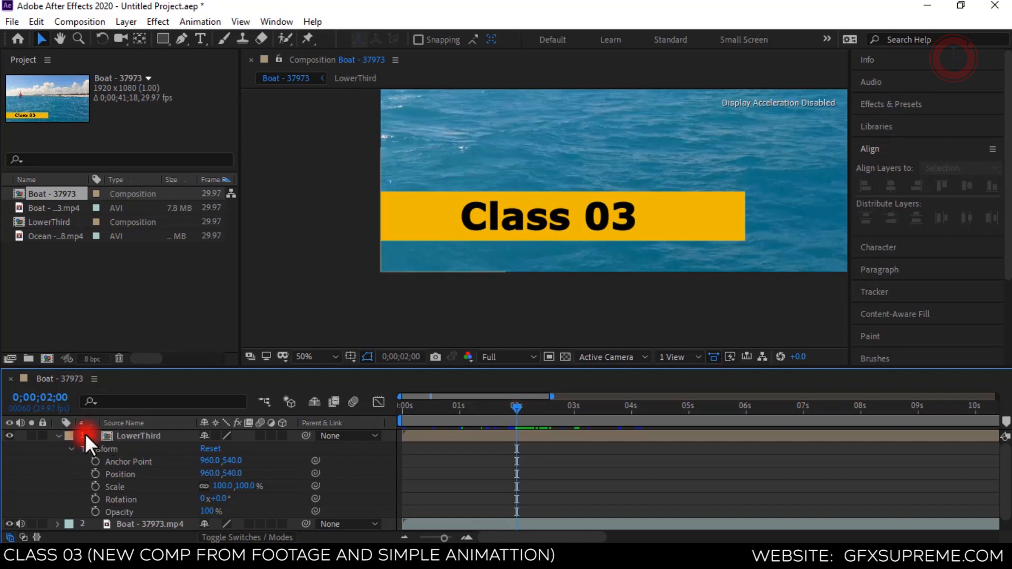
{"action": "left_click", "coordinate": [40, 398]}
{"action": "type", "text": "200"}
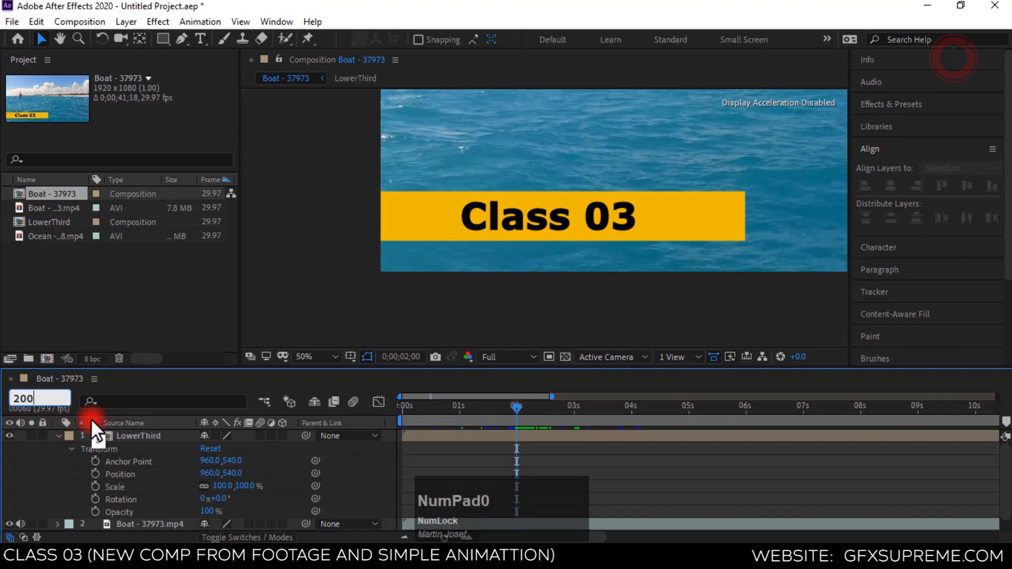
{"action": "key", "text": "KP_Enter"}
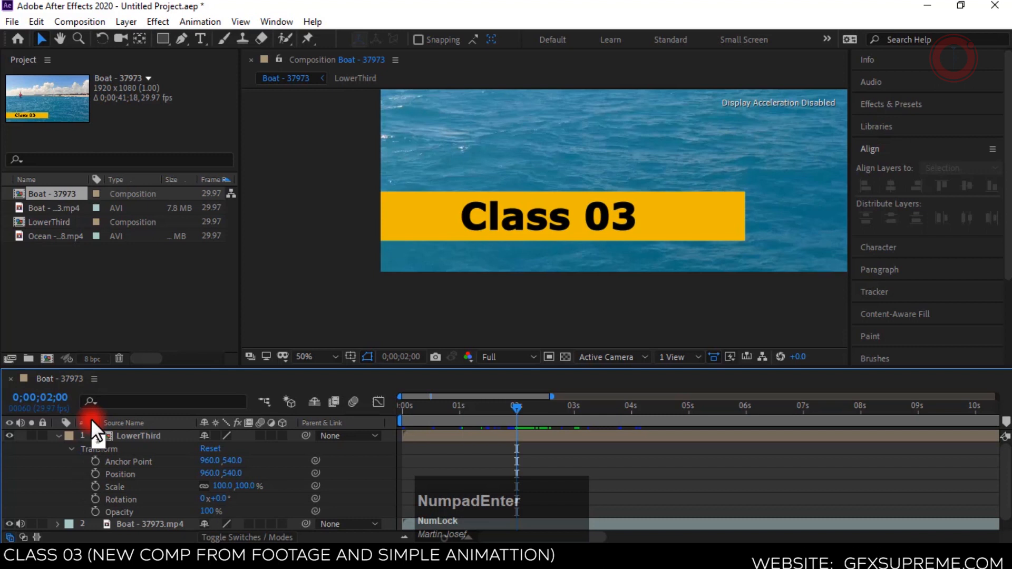
- Scrub the playhead ahead to 0;00;07;24 and return it to 0;00;02;00 by entering the timecode 200
{"action": "left_click_drag", "start_coordinate": [523, 406], "coordinate": [849, 416]}
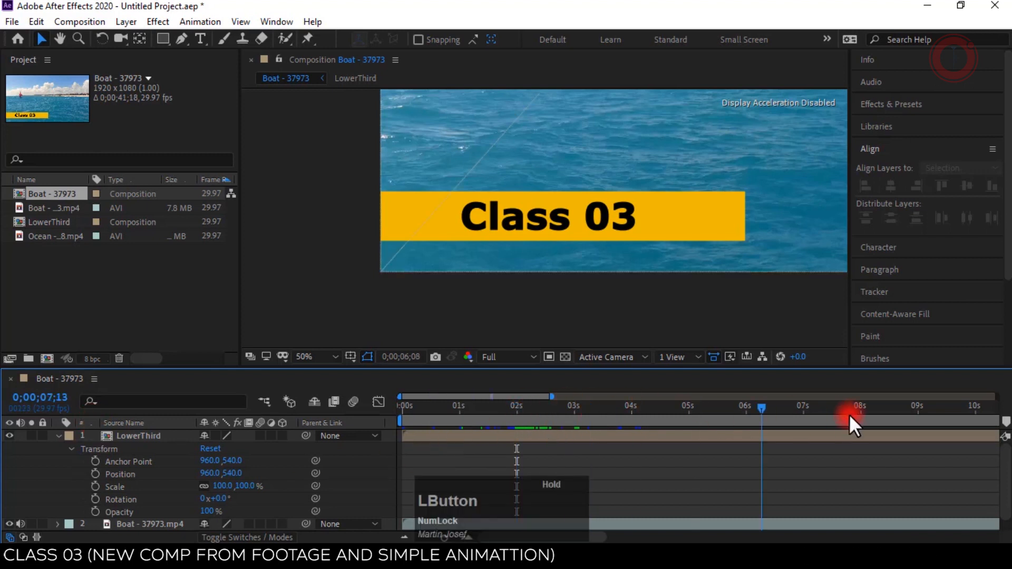
{"action": "left_click", "coordinate": [48, 400]}
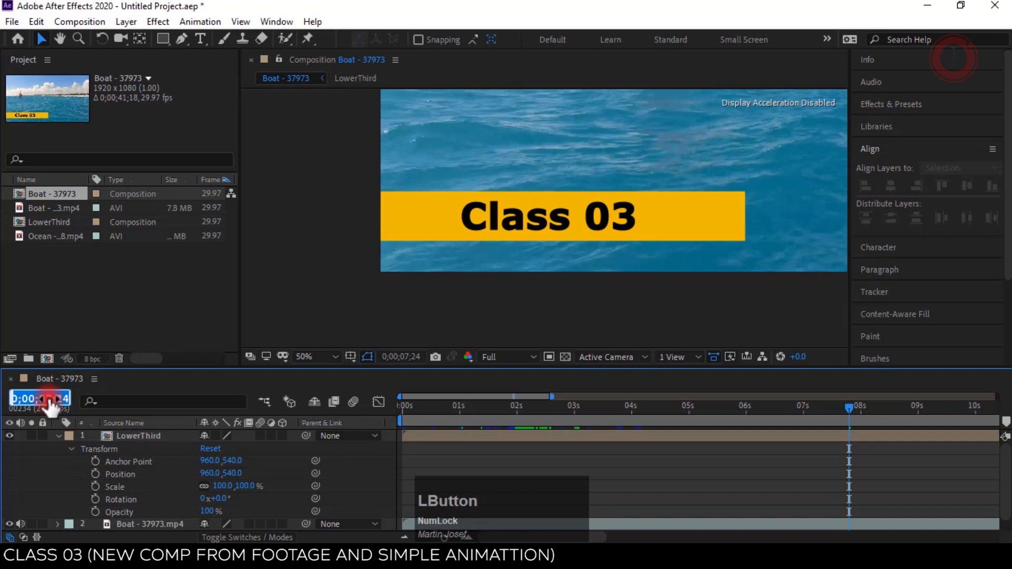
{"action": "type", "text": "200"}
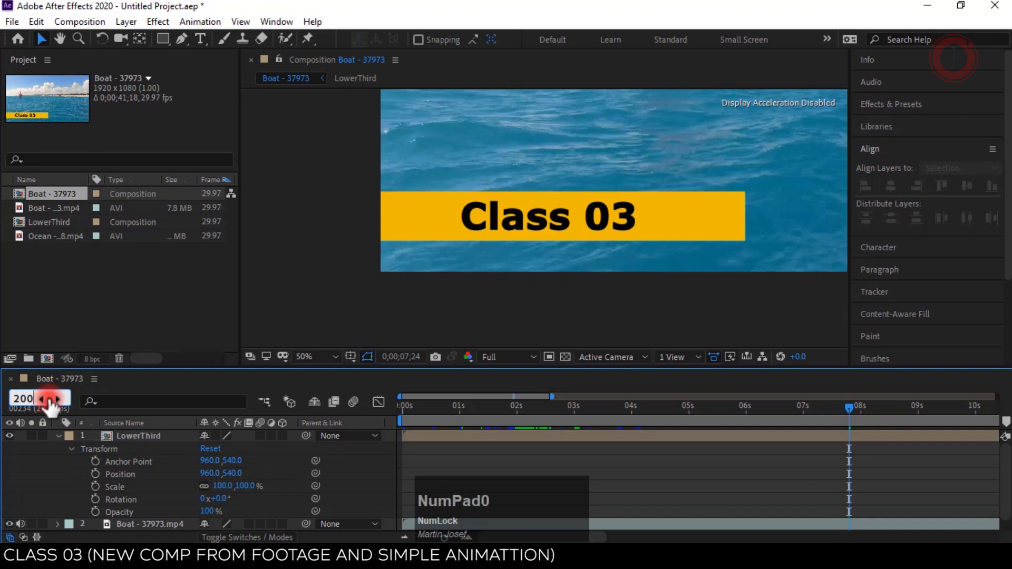
{"action": "key", "text": "KP_Enter"}
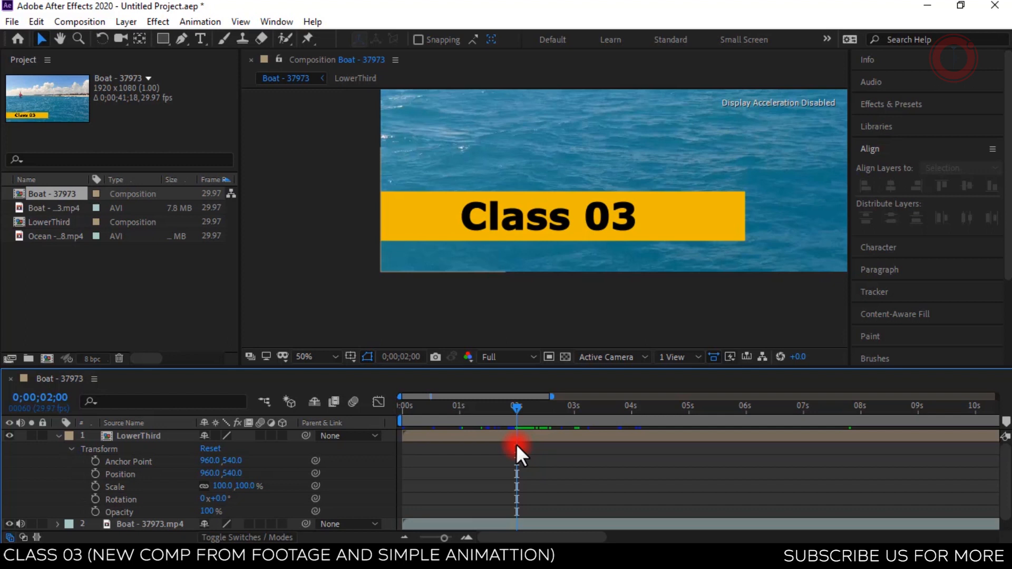
- Set the current time to 0;00;03;00 by editing only the seconds part of the timecode
{"action": "left_click", "coordinate": [49, 398]}
{"action": "left_click", "coordinate": [31, 400]}
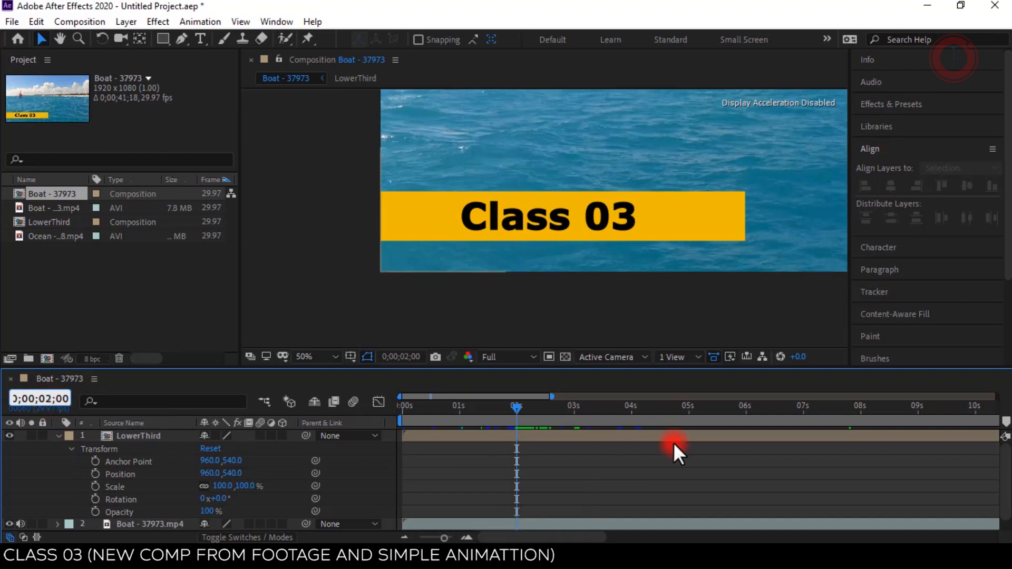
{"action": "double_click", "coordinate": [61, 400]}
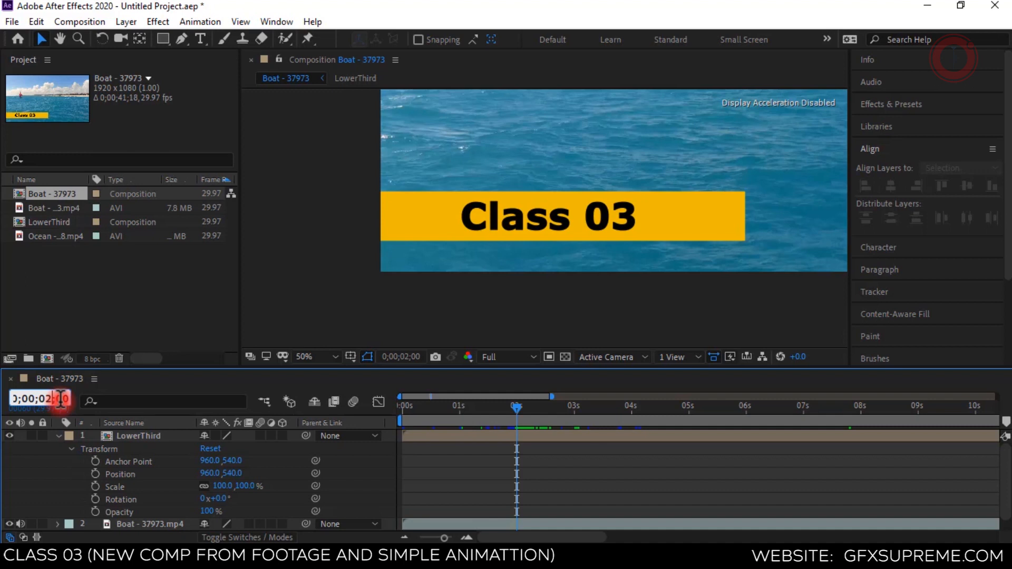
{"action": "left_click", "coordinate": [35, 398]}
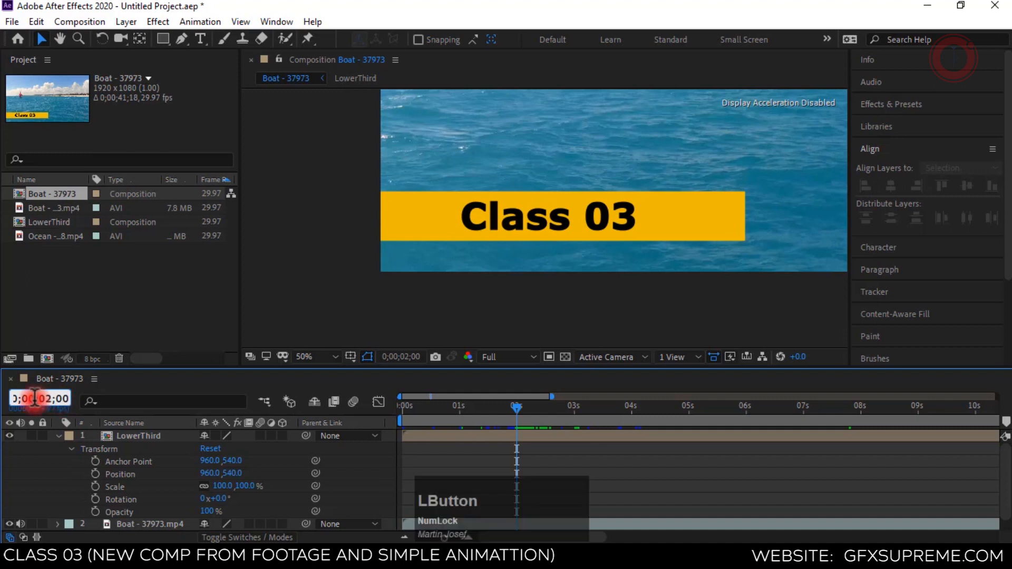
{"action": "key", "text": "Right"}
{"action": "key", "text": "Right"}
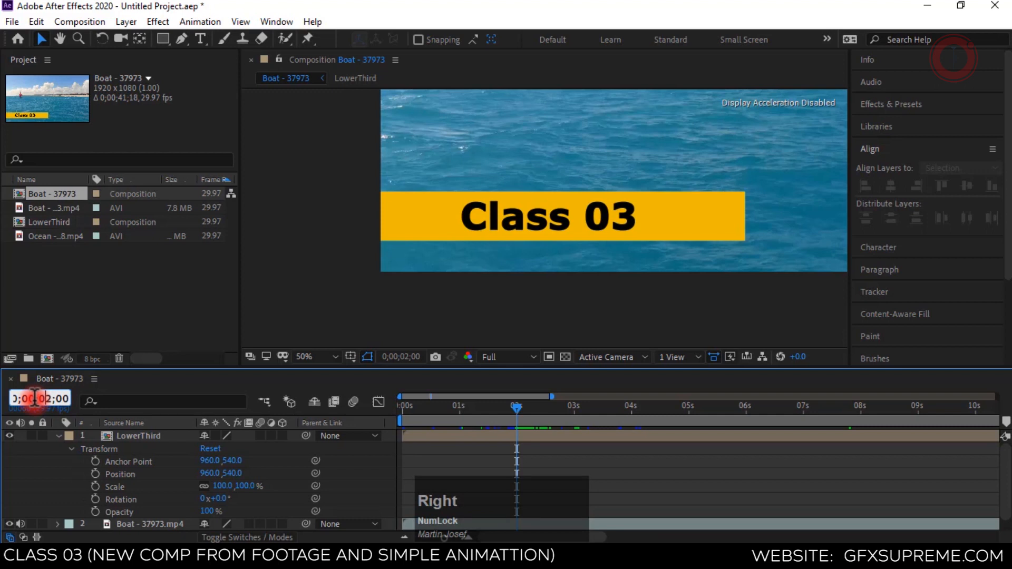
{"action": "type", "text": "3"}
{"action": "key", "text": "KP_Enter"}
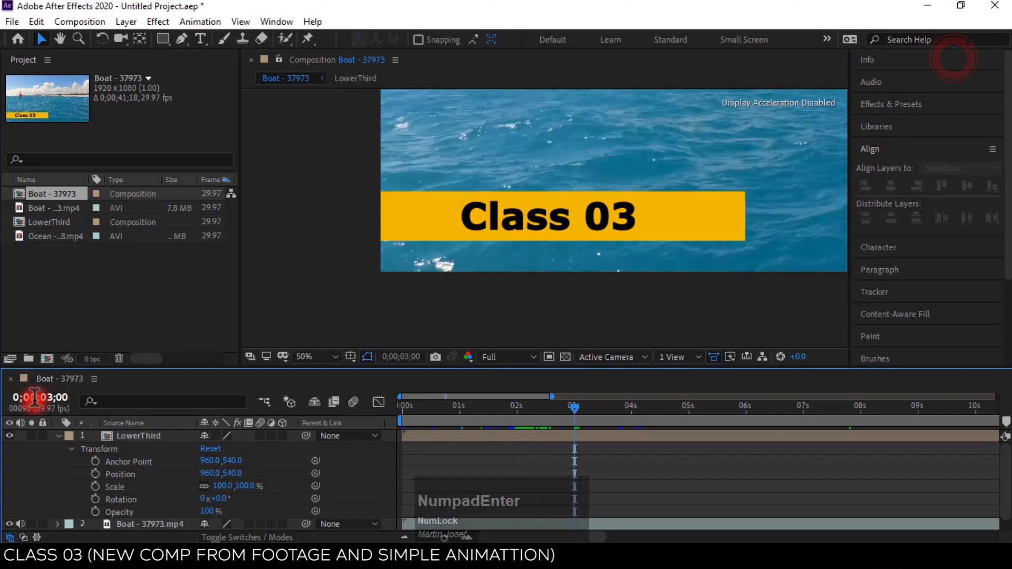
- Return the current time to 0;00;02;00 by changing the seconds part of the timecode
{"action": "left_click", "coordinate": [45, 404]}
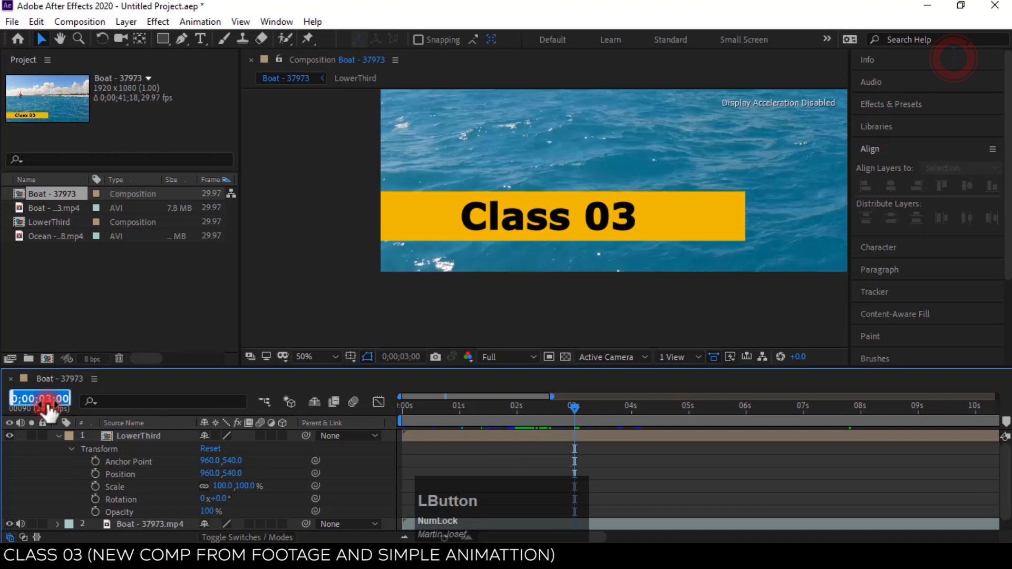
{"action": "key", "text": "Right"}
{"action": "key", "text": "Right"}
{"action": "type", "text": "2"}
{"action": "key", "text": "KP_Enter"}
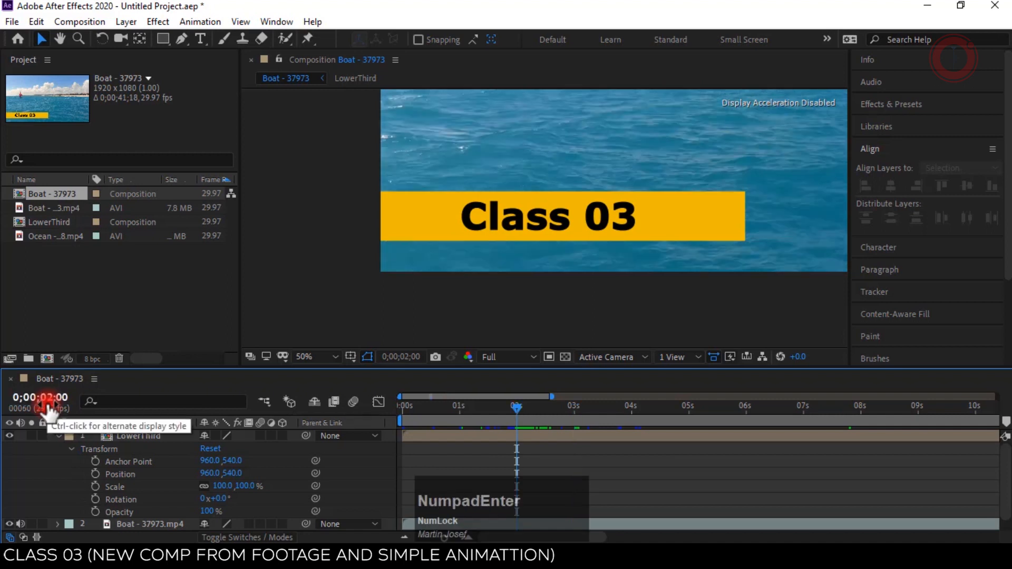
{"action": "left_click", "coordinate": [556, 459]}
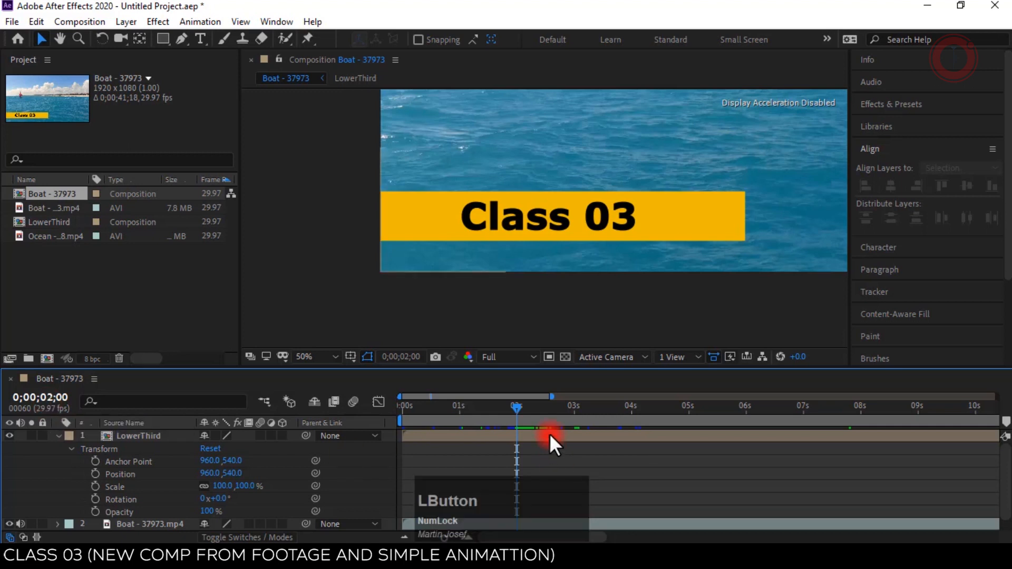
- Try to move the LowerThird layer off-frame at 0;00;02;00 by lowering its Position X value to -140
{"action": "key", "text": "ctrl+z"}
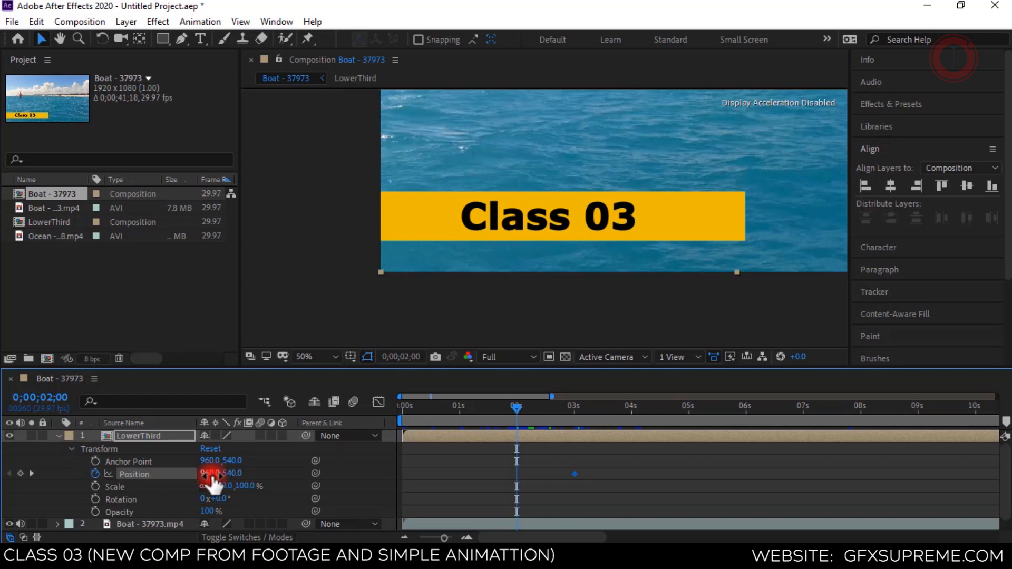
{"action": "left_click_drag", "start_coordinate": [211, 477], "coordinate": [179, 487]}
{"action": "left_click_drag", "start_coordinate": [170, 490], "coordinate": [146, 493]}
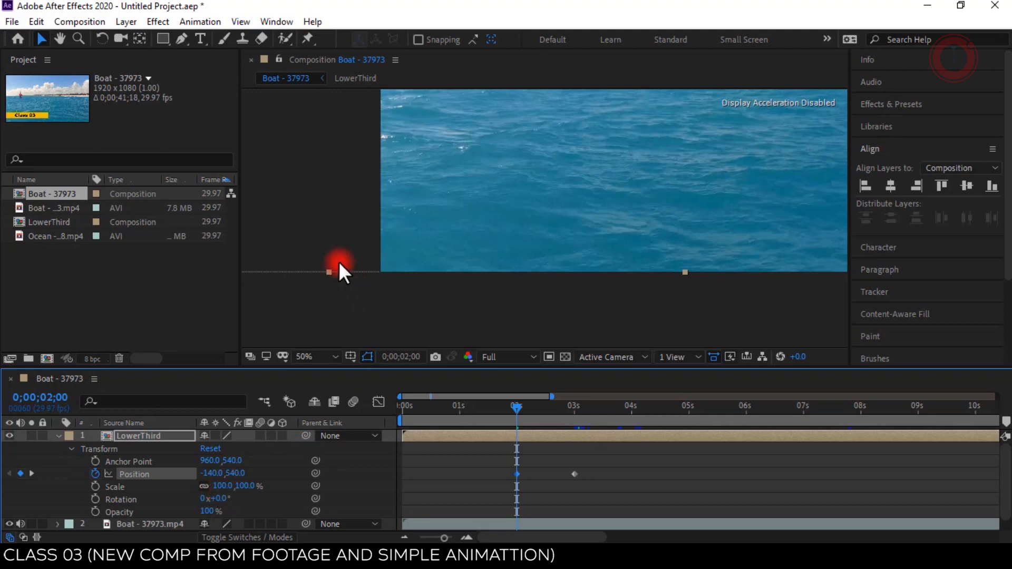
{"action": "key", "text": "ctrl+z"}
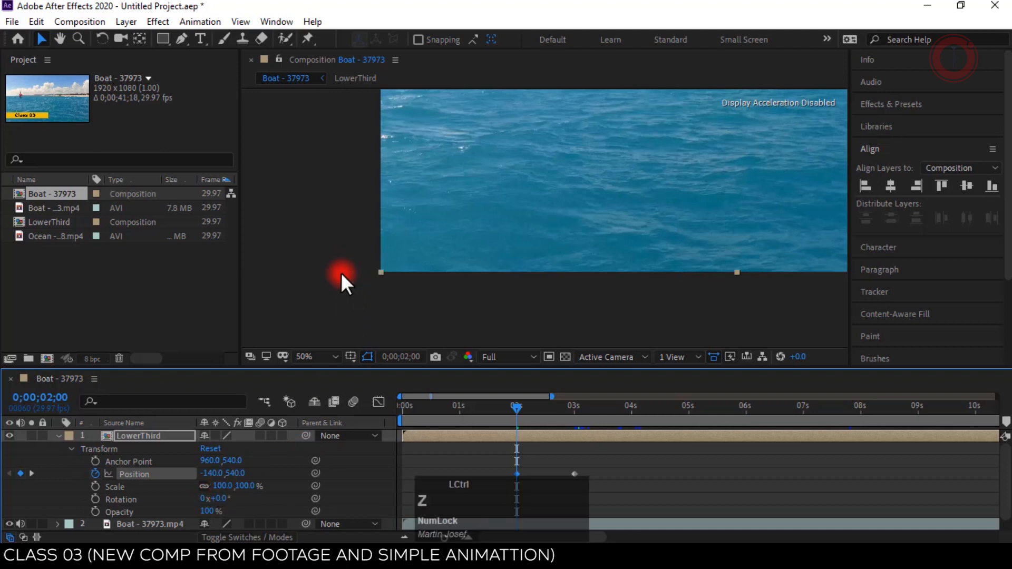
- Slide the LowerThird layer horizontally out of the frame to Position about -48, 540 at 0;00;02;00, and scrub through its entrance
{"action": "left_click_drag", "start_coordinate": [708, 226], "coordinate": [335, 237]}
{"action": "left_click_drag", "start_coordinate": [514, 407], "coordinate": [581, 413]}
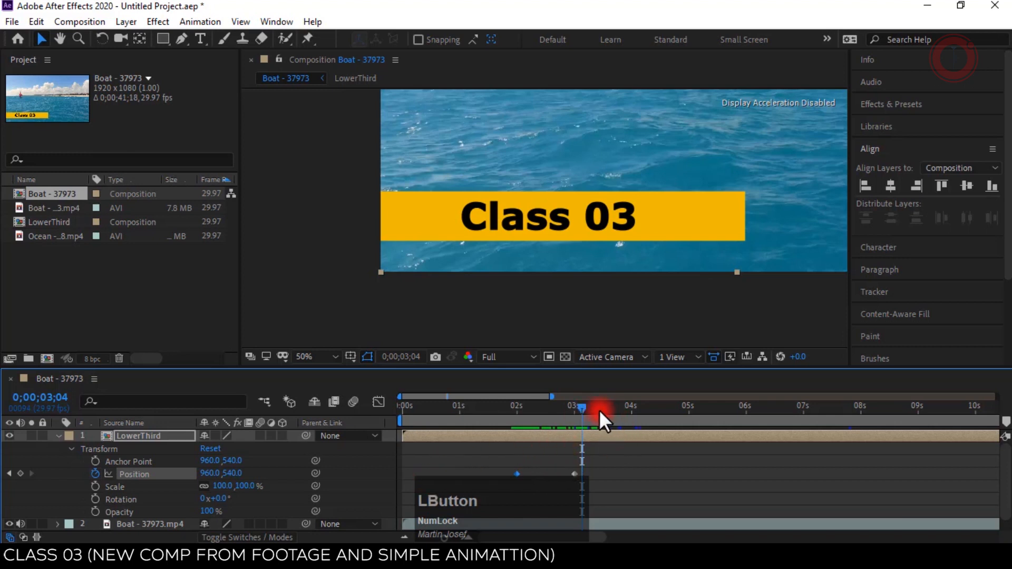
- Copy the on-screen Position keyframe at 0;00;03;00 and paste it at 0;00;07;00
{"action": "left_click_drag", "start_coordinate": [584, 413], "coordinate": [800, 415]}
{"action": "left_click", "coordinate": [575, 473]}
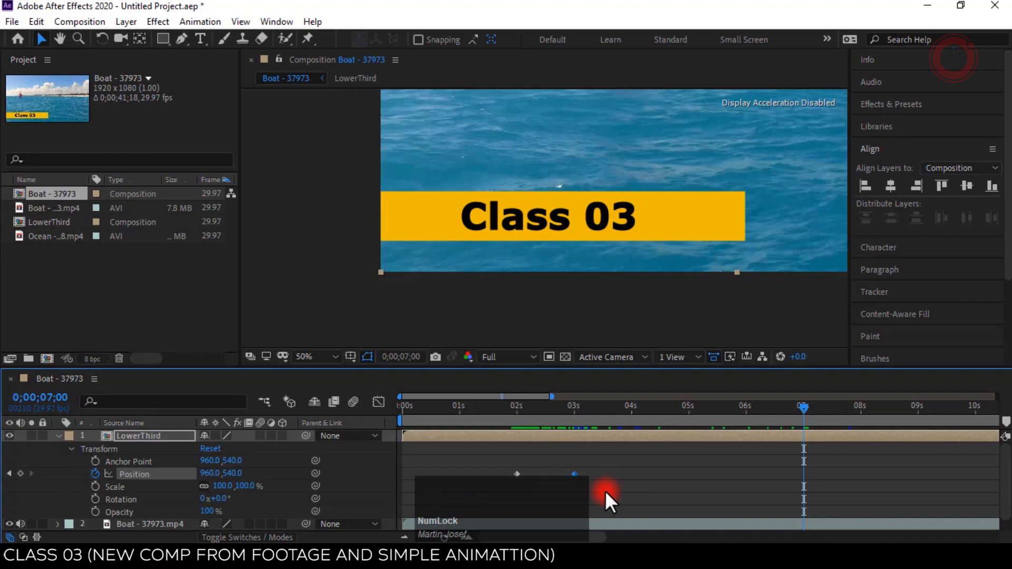
{"action": "key", "text": "ctrl+c"}
{"action": "key", "text": "ctrl+v"}
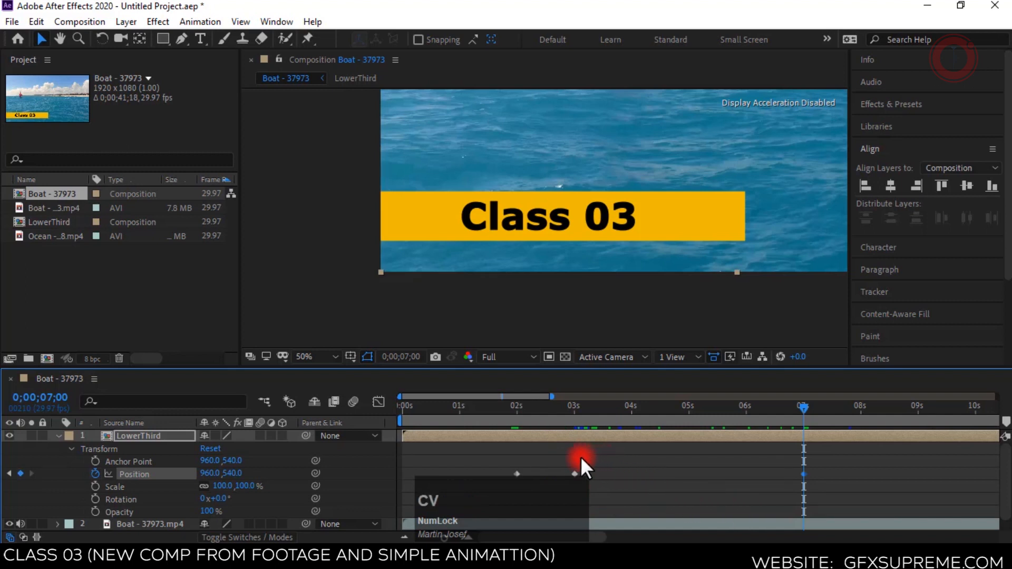
{"action": "left_click", "coordinate": [575, 473]}
{"action": "left_click_drag", "start_coordinate": [565, 458], "coordinate": [608, 500]}
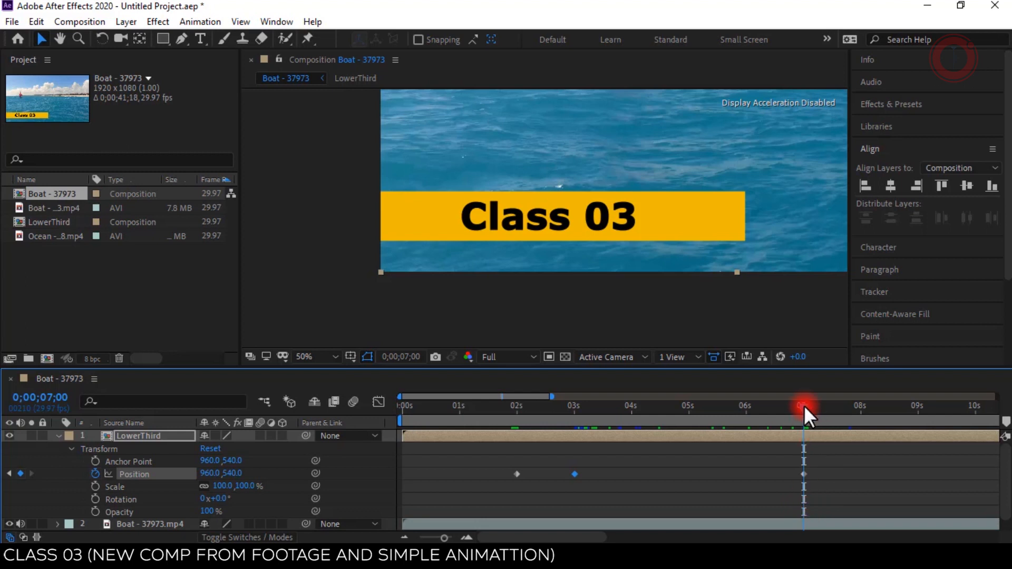
- Set the current time to 0;00;08;00 and paste a copy of the off-frame Position keyframe from 0;00;02;00 there
{"action": "left_click", "coordinate": [51, 399]}
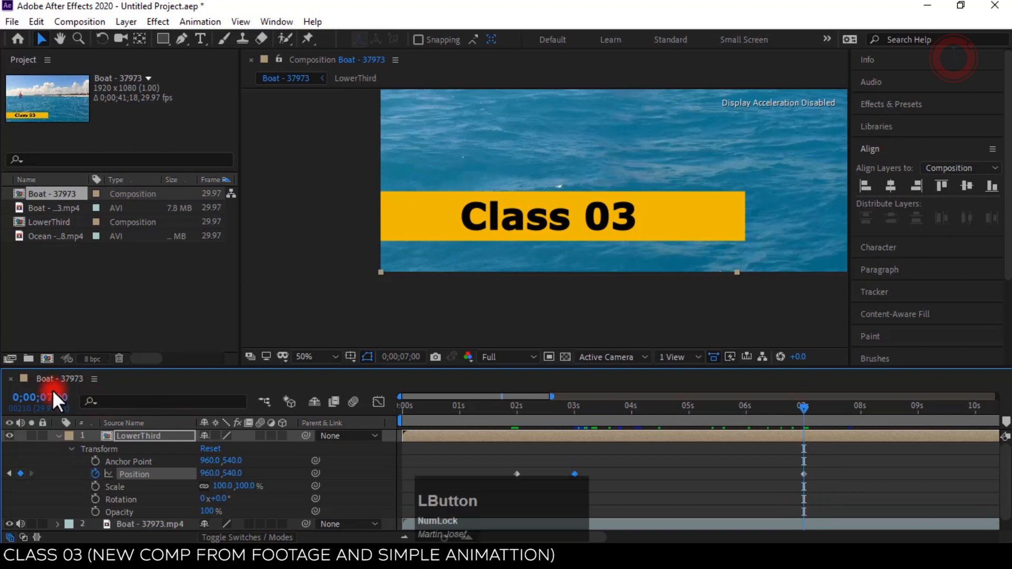
{"action": "type", "text": "800"}
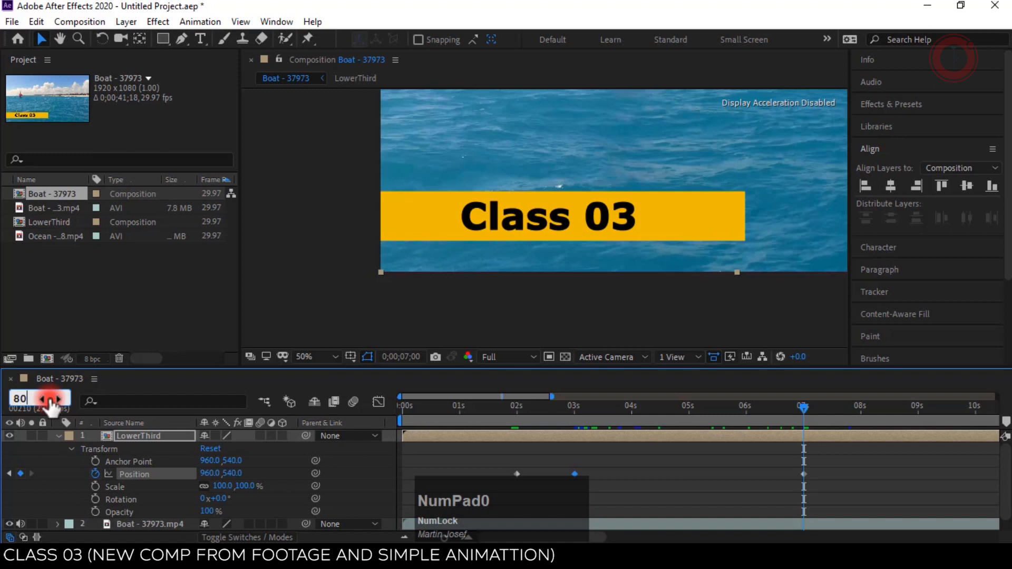
{"action": "key", "text": "KP_Enter"}
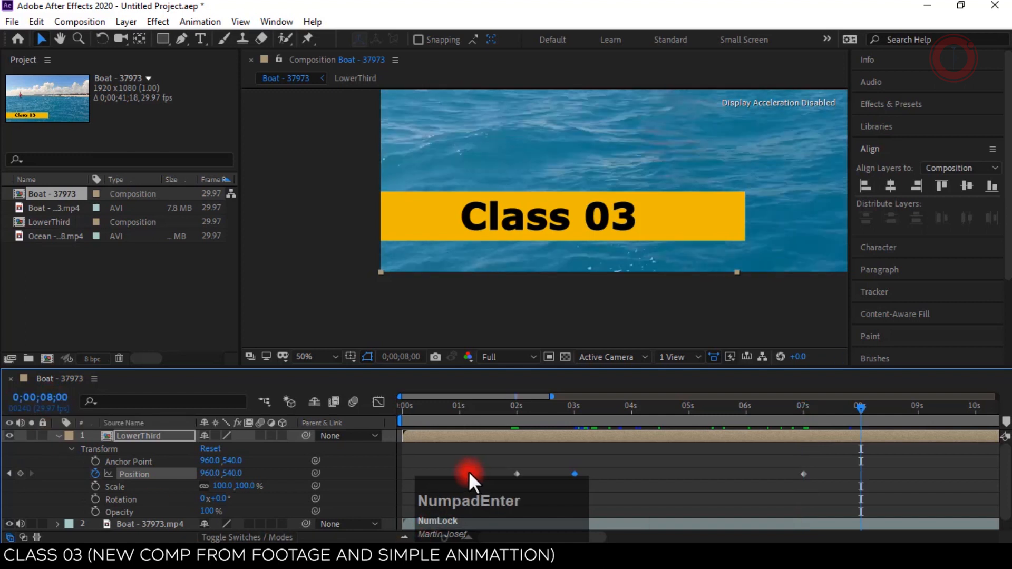
{"action": "left_click", "coordinate": [517, 474]}
{"action": "key", "text": "ctrl+c"}
{"action": "key", "text": "ctrl+v"}
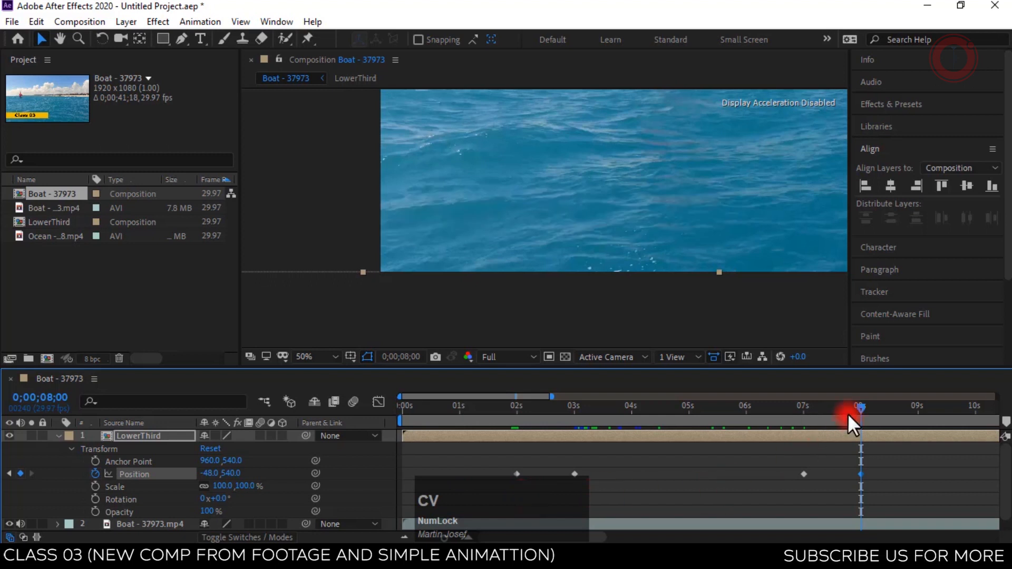
- Tighten the animation by moving the second Position keyframe to about 0;00;02;12 and compressing the last two to around the 4-second mark
{"action": "left_click_drag", "start_coordinate": [859, 408], "coordinate": [701, 408]}
{"action": "left_click", "coordinate": [669, 458]}
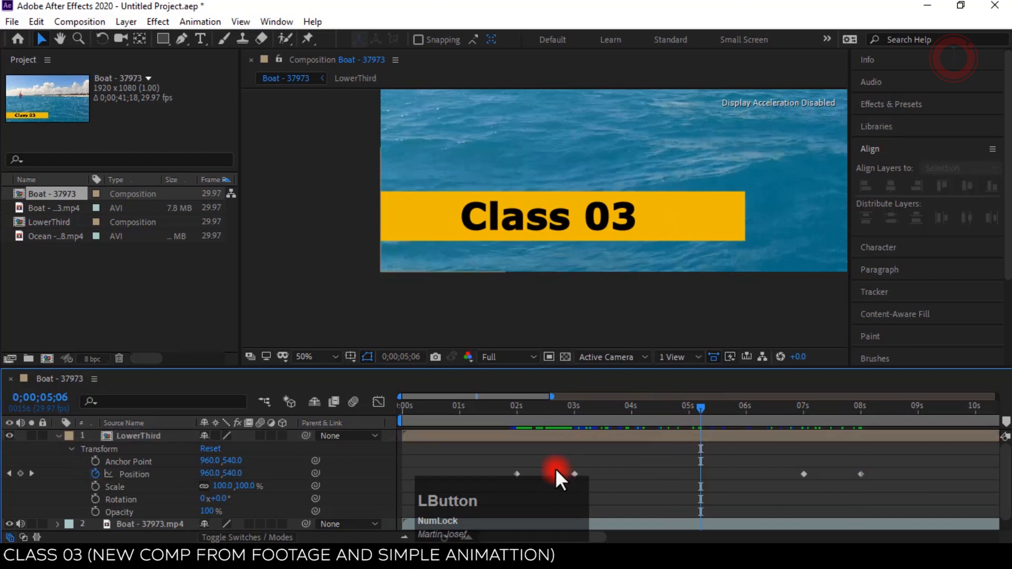
{"action": "left_click_drag", "start_coordinate": [564, 463], "coordinate": [543, 476]}
{"action": "left_click", "coordinate": [805, 475]}
{"action": "left_click_drag", "start_coordinate": [814, 474], "coordinate": [652, 480]}
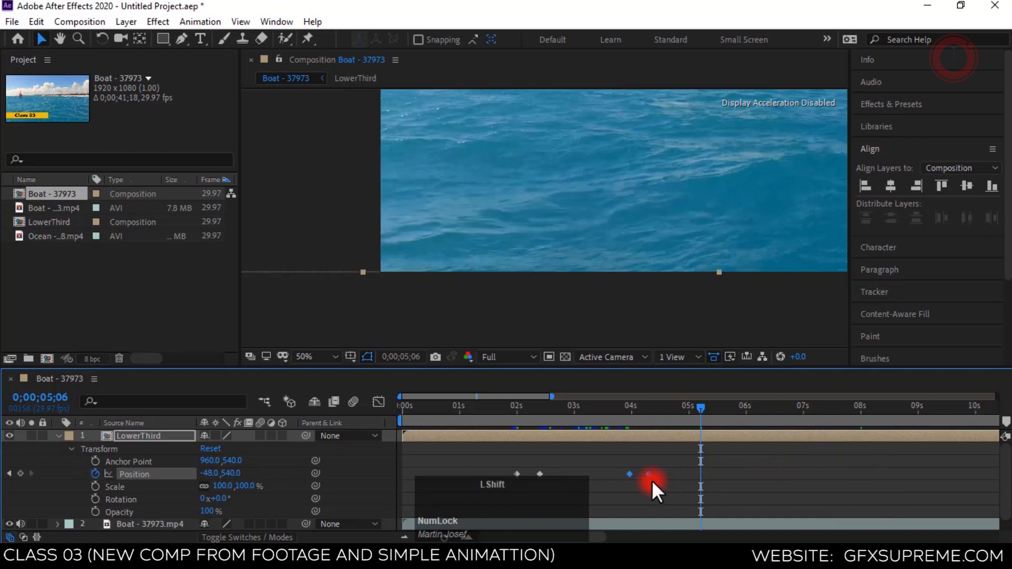
- Shift the last two Position keyframes together so the final one aligns with the playhead at 0;00;05;06
{"action": "left_click_drag", "start_coordinate": [600, 446], "coordinate": [707, 505]}
{"action": "right_click", "coordinate": [648, 479]}
{"action": "right_click", "coordinate": [673, 480]}
{"action": "left_click", "coordinate": [644, 480]}
{"action": "left_click_drag", "start_coordinate": [651, 477], "coordinate": [699, 480]}
{"action": "left_click_drag", "start_coordinate": [488, 459], "coordinate": [707, 491]}
- Scrub to 0;00;06;26, select all four Position keyframes, and show only the LowerThird layer's keyframed properties
{"action": "left_click_drag", "start_coordinate": [708, 408], "coordinate": [796, 409]}
{"action": "left_click_drag", "start_coordinate": [500, 459], "coordinate": [740, 492]}
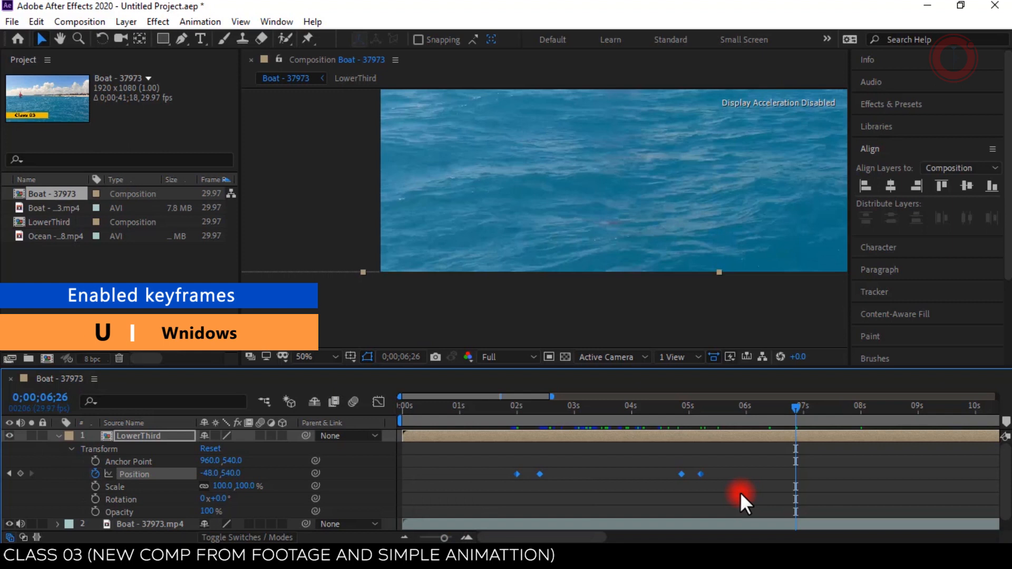
{"action": "key", "text": "u"}
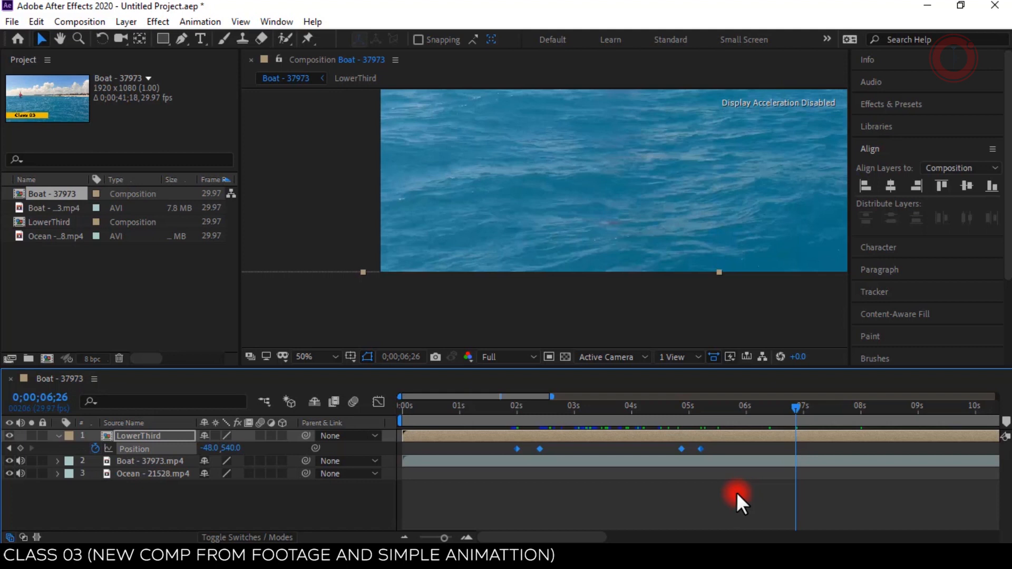
- Apply Easy Ease to all four Position keyframes of the LowerThird layer
{"action": "left_click_drag", "start_coordinate": [482, 453], "coordinate": [736, 447]}
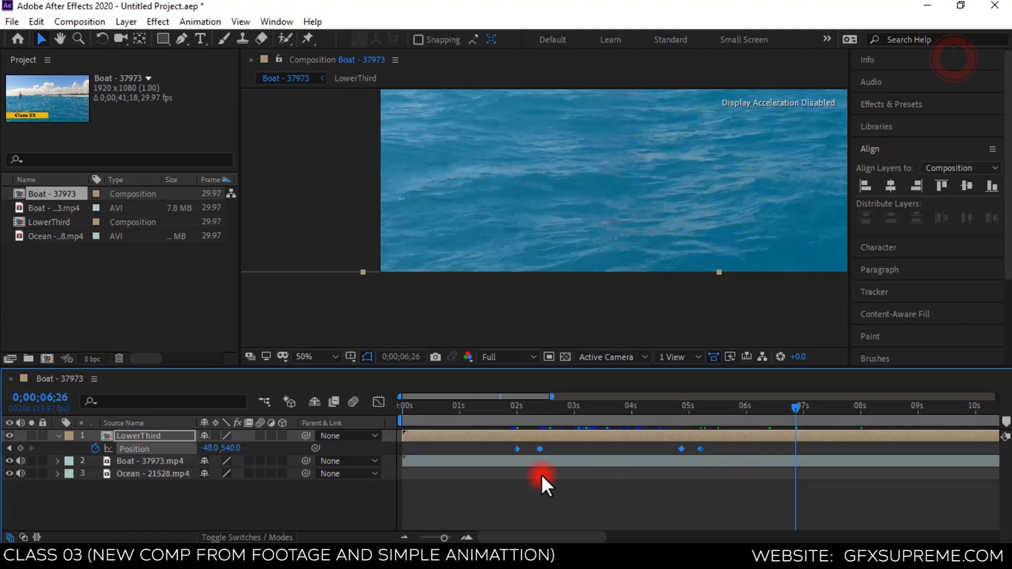
{"action": "right_click", "coordinate": [539, 448]}
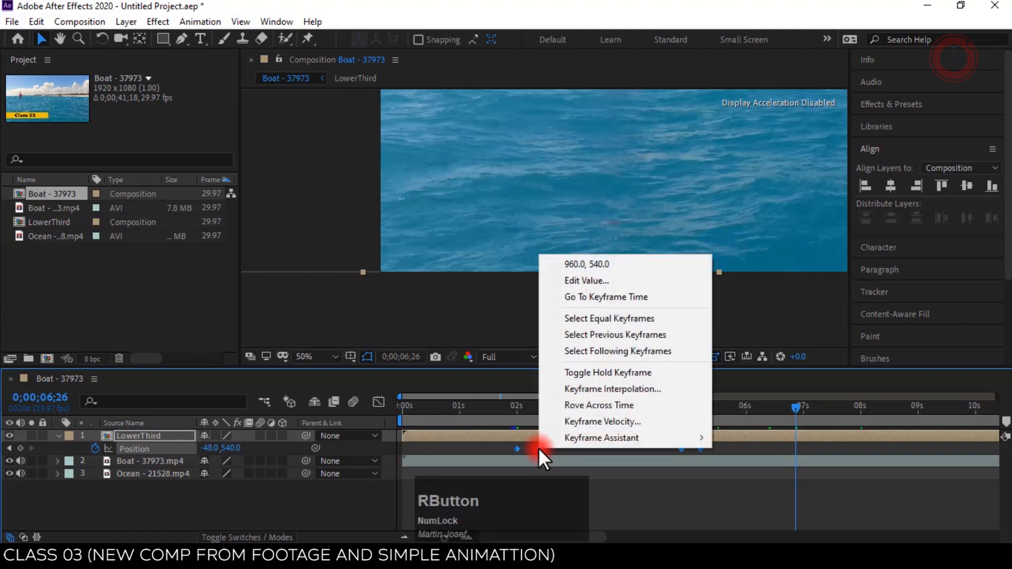
{"action": "mouse_move", "coordinate": [574, 439]}
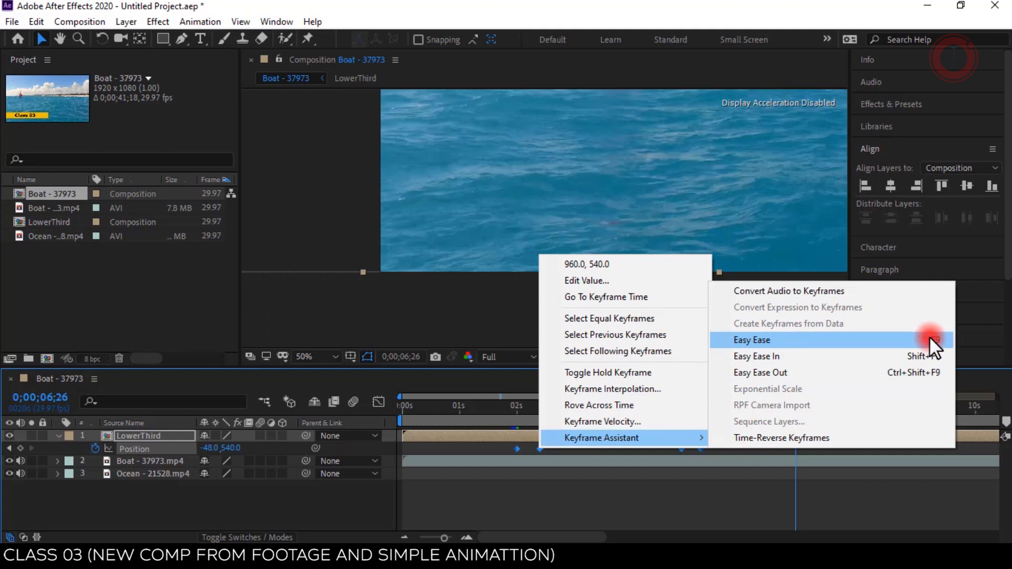
{"action": "left_click", "coordinate": [837, 341]}
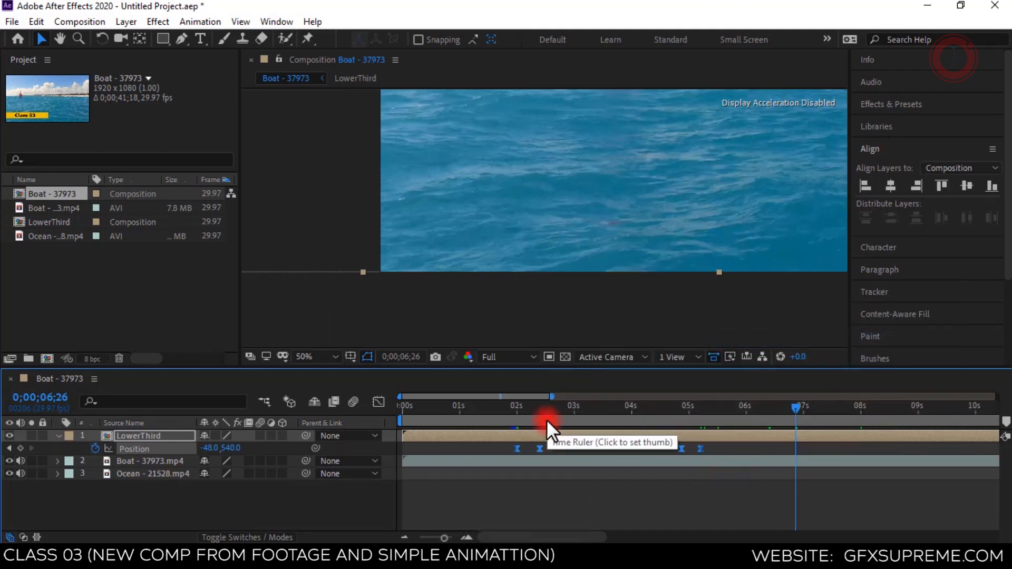
- Select the first two Position keyframes, show them in the Graph Editor, and switch to editing the speed graph
{"action": "left_click_drag", "start_coordinate": [497, 446], "coordinate": [566, 449]}
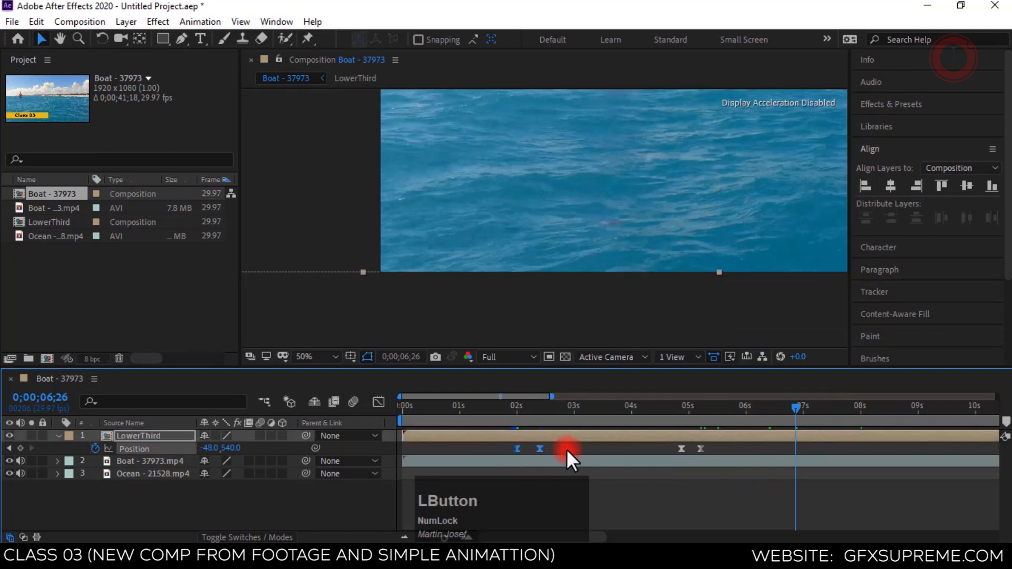
{"action": "left_click", "coordinate": [378, 403]}
{"action": "left_click", "coordinate": [454, 447]}
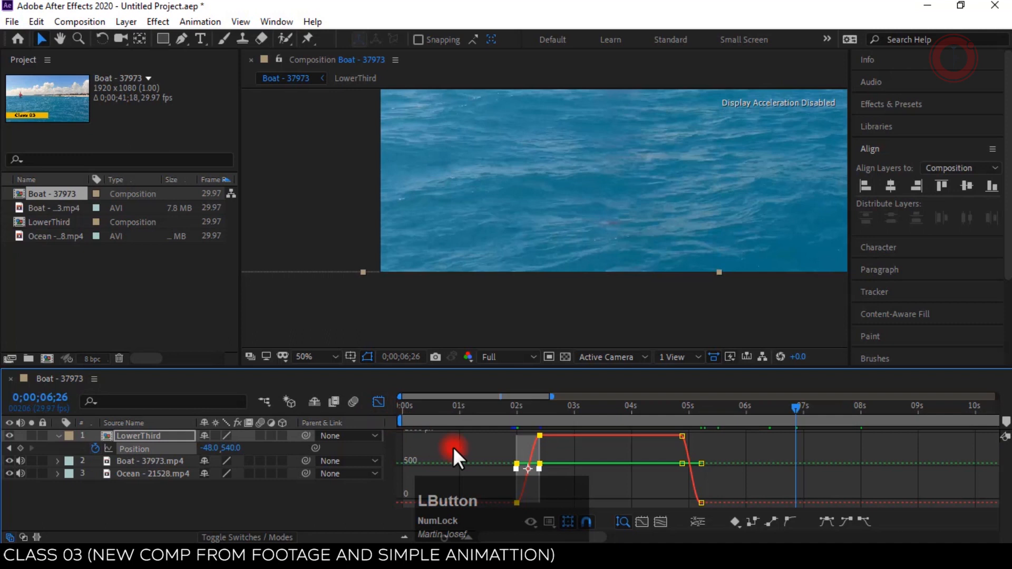
{"action": "left_click", "coordinate": [531, 521]}
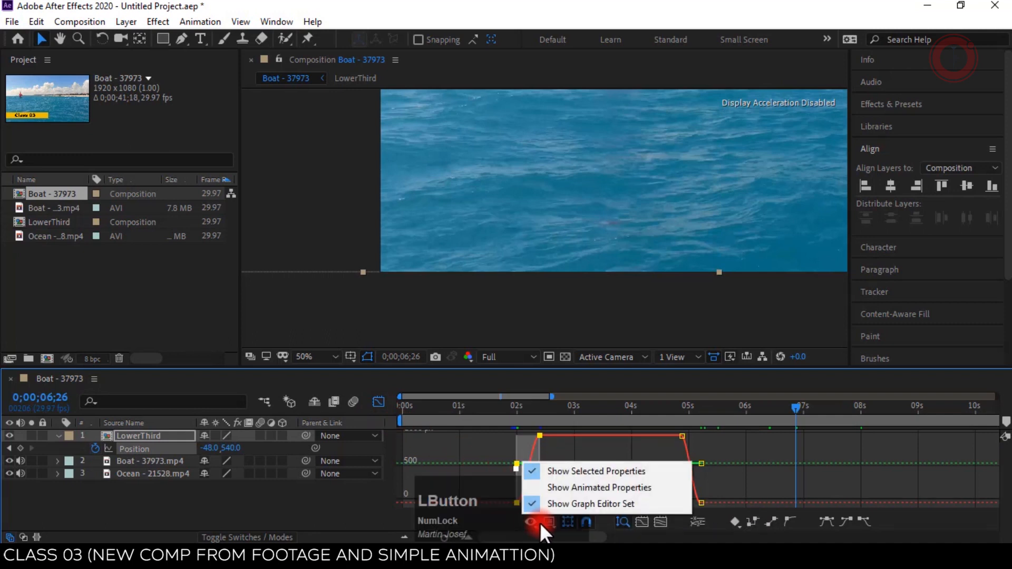
{"action": "left_click", "coordinate": [548, 523]}
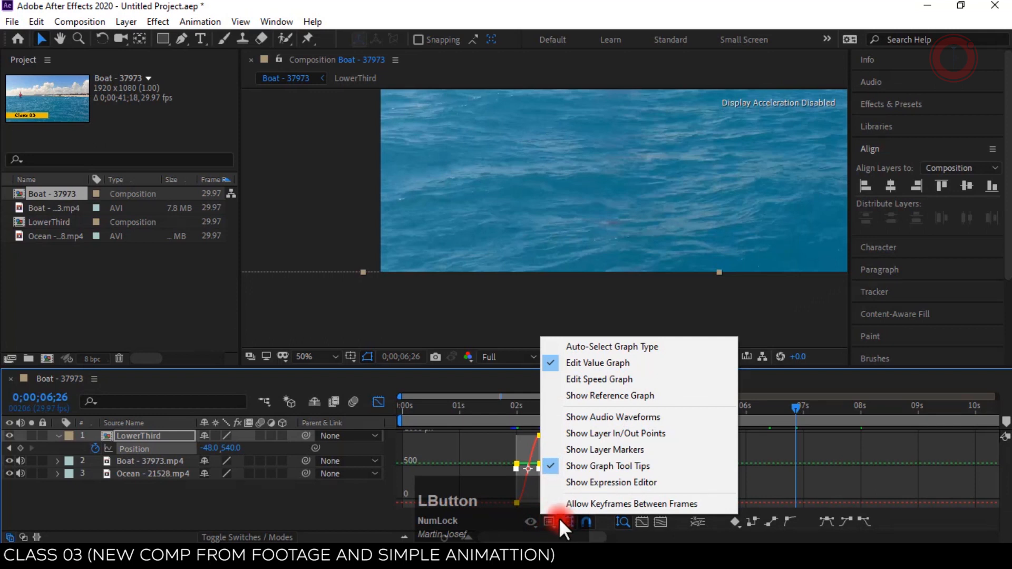
{"action": "left_click", "coordinate": [569, 381]}
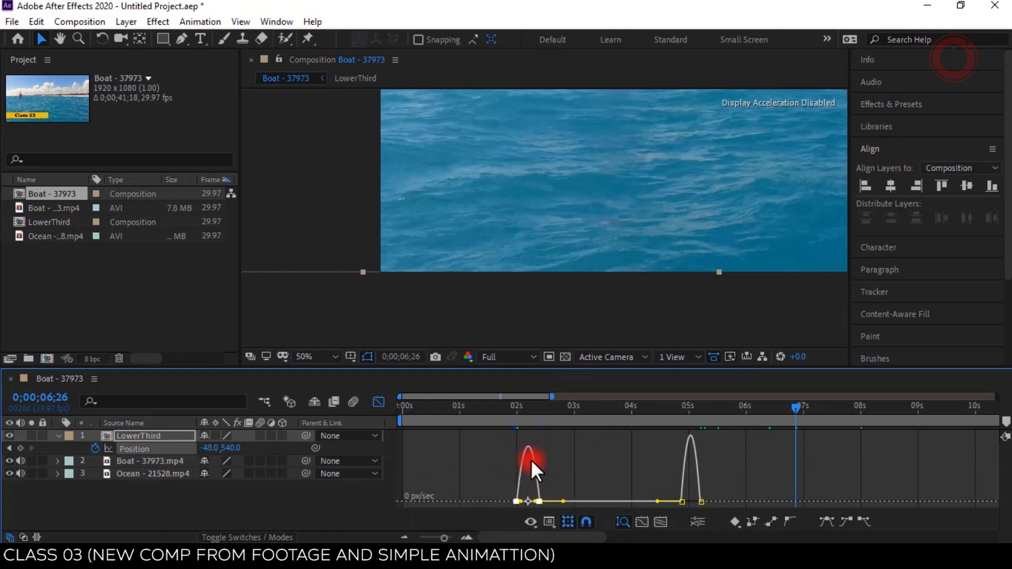
- Enlarge the speed graph, select the first two Position keyframes, and reshape the slide-in curve so its speed peaks early and eases out gradually
{"action": "mouse_move", "coordinate": [514, 411]}
{"action": "left_mouse_down"}
{"action": "mouse_move", "coordinate": [504, 410]}
{"action": "mouse_move", "coordinate": [703, 413]}
{"action": "mouse_move", "coordinate": [513, 418]}
{"action": "left_mouse_up"}
{"action": "left_click_drag", "start_coordinate": [557, 392], "coordinate": [469, 399]}
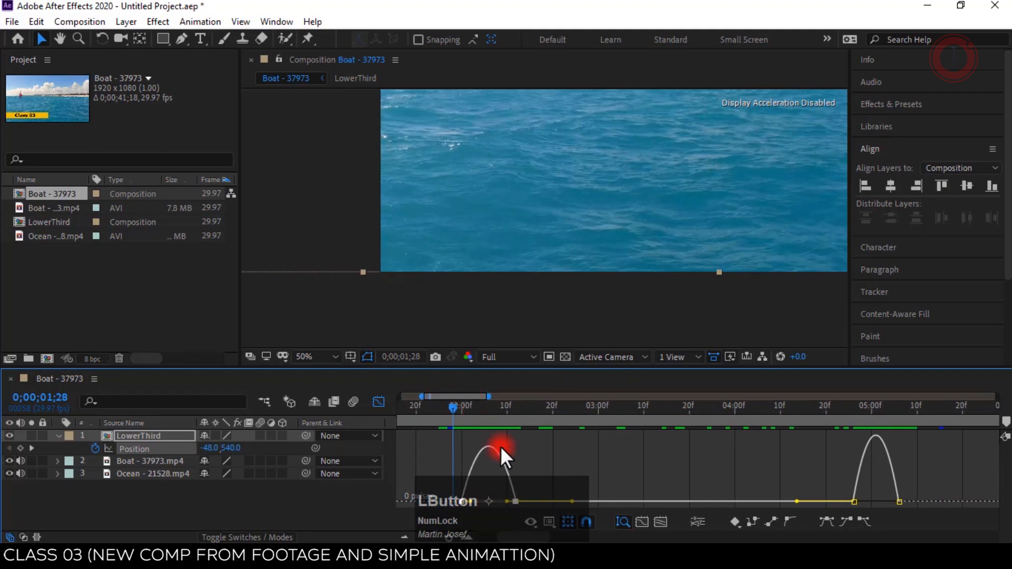
{"action": "scroll", "coordinate": [693, 457], "scroll_direction": "down", "scroll_amount": 1}
{"action": "left_click_drag", "start_coordinate": [621, 366], "coordinate": [612, 261]}
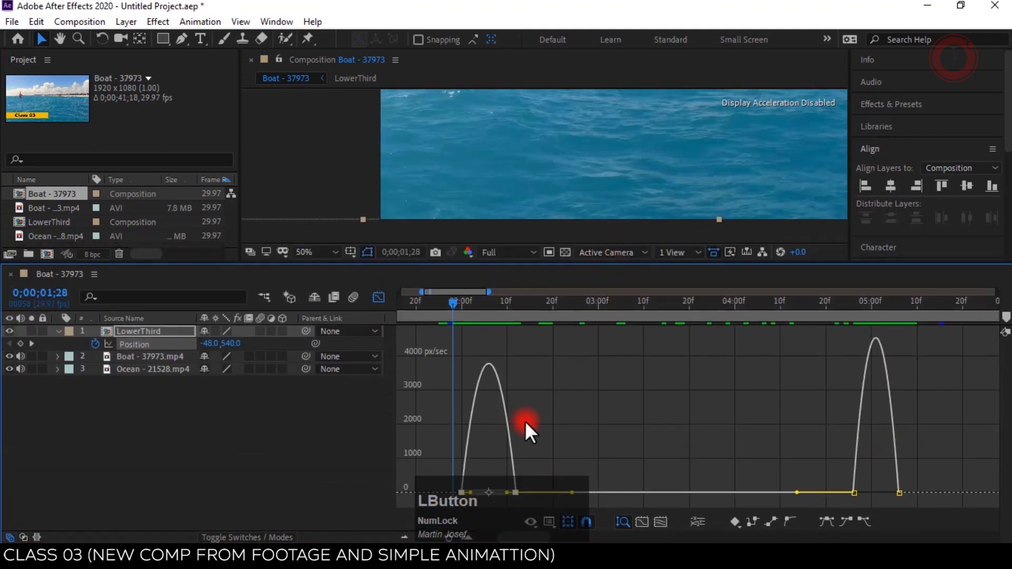
{"action": "left_click_drag", "start_coordinate": [446, 471], "coordinate": [535, 505]}
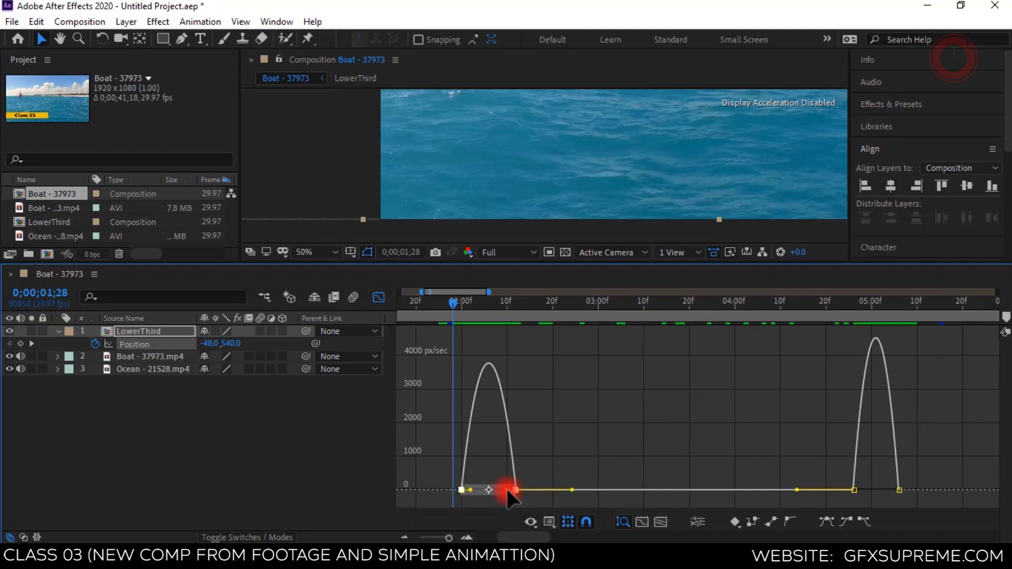
{"action": "left_click_drag", "start_coordinate": [506, 489], "coordinate": [455, 488]}
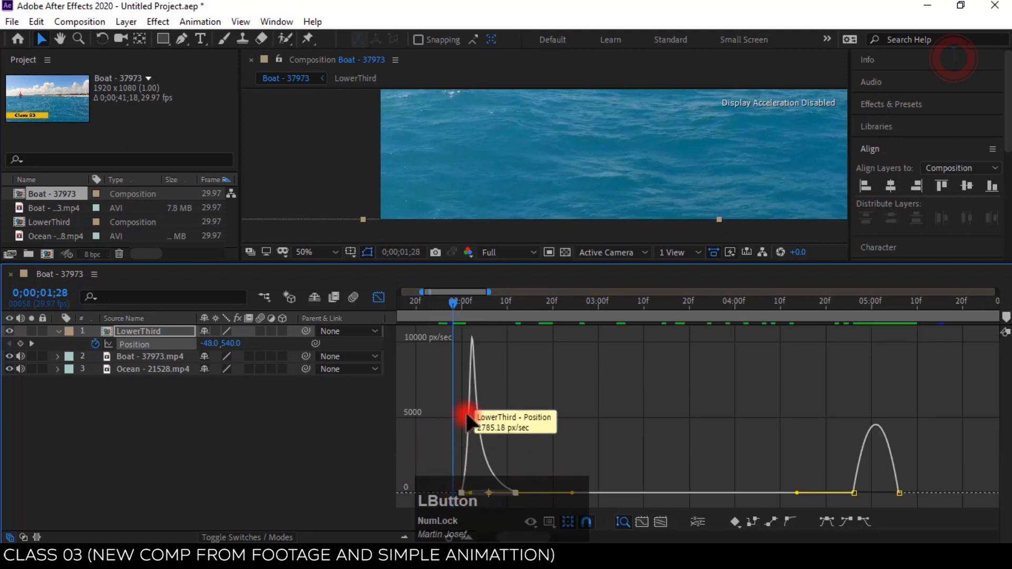
- Preview the lower third's slide-in from just before its first keyframe, starting at 0;00;01;25 and again at 0;00;01;21
{"action": "left_click_drag", "start_coordinate": [456, 305], "coordinate": [439, 302]}
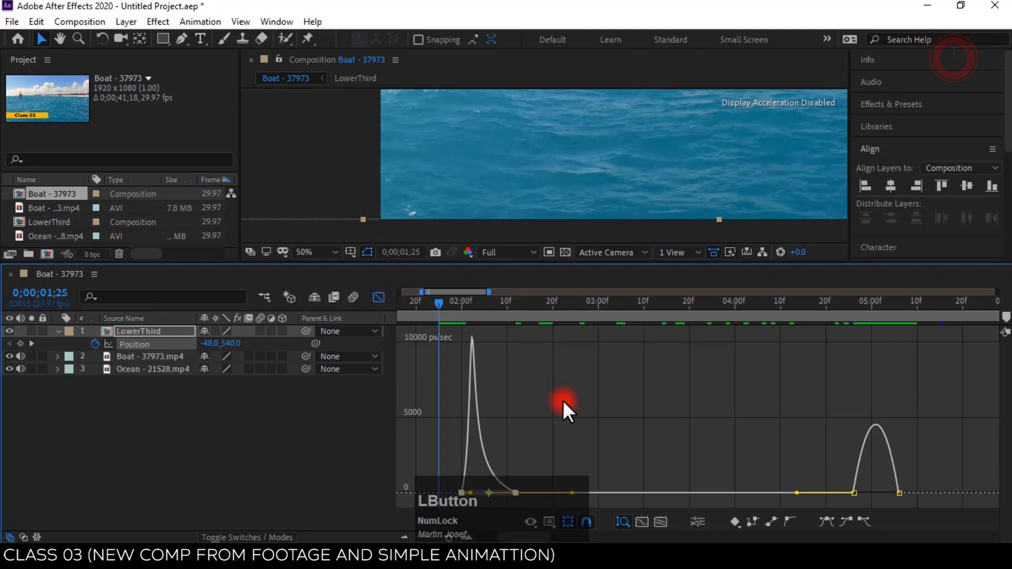
{"action": "key", "text": "space"}
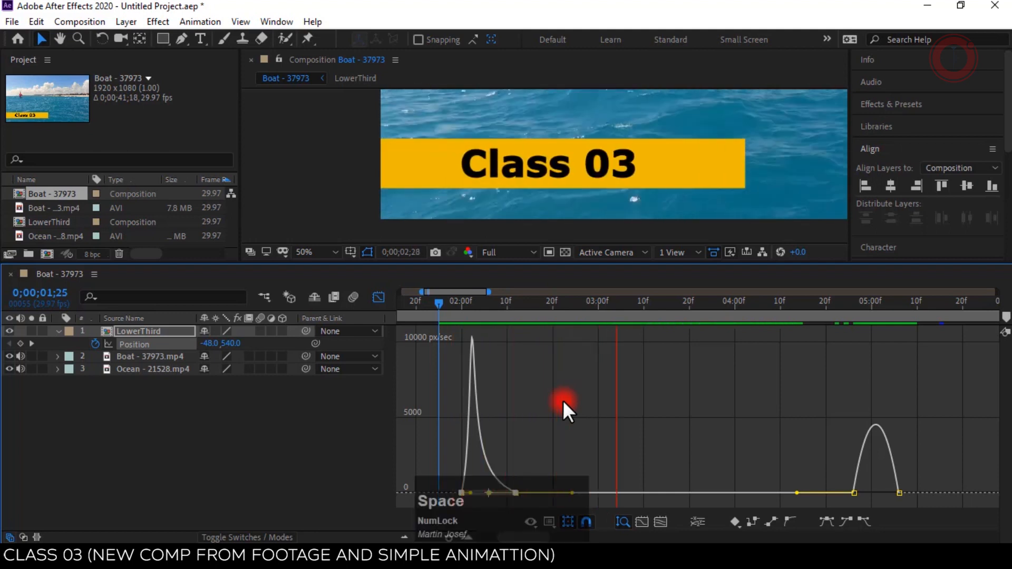
{"action": "left_click", "coordinate": [422, 302]}
{"action": "key", "text": "space"}
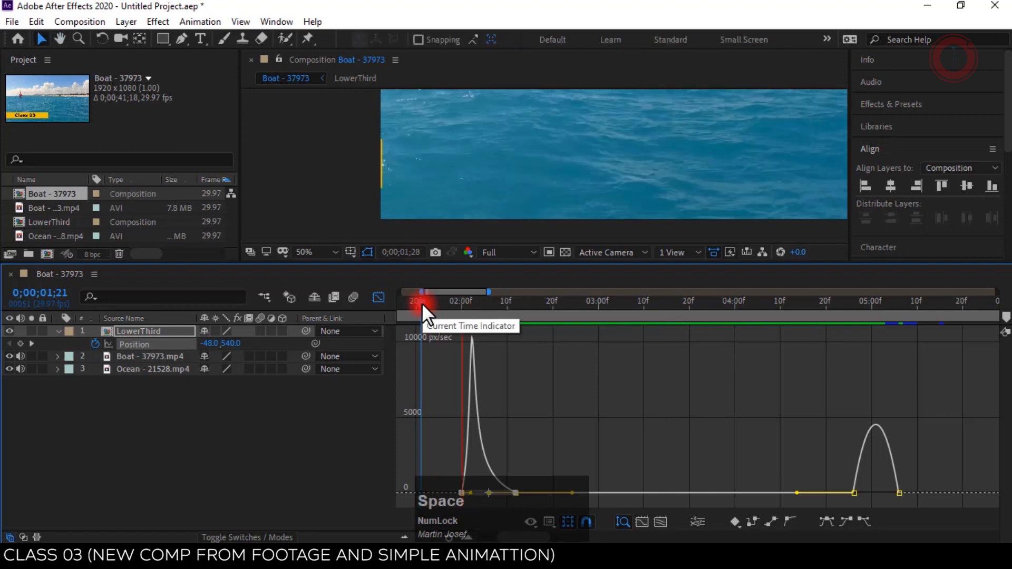
{"action": "key", "text": "space"}
- Lengthen the slide-in by moving the second Position keyframe to about 0;00;02;26, readjust its ease handle, and preview from 0;00;01;22
{"action": "left_click_drag", "start_coordinate": [504, 449], "coordinate": [581, 495]}
{"action": "left_click_drag", "start_coordinate": [521, 494], "coordinate": [415, 508]}
{"action": "left_click", "coordinate": [450, 307]}
{"action": "key", "text": "space"}
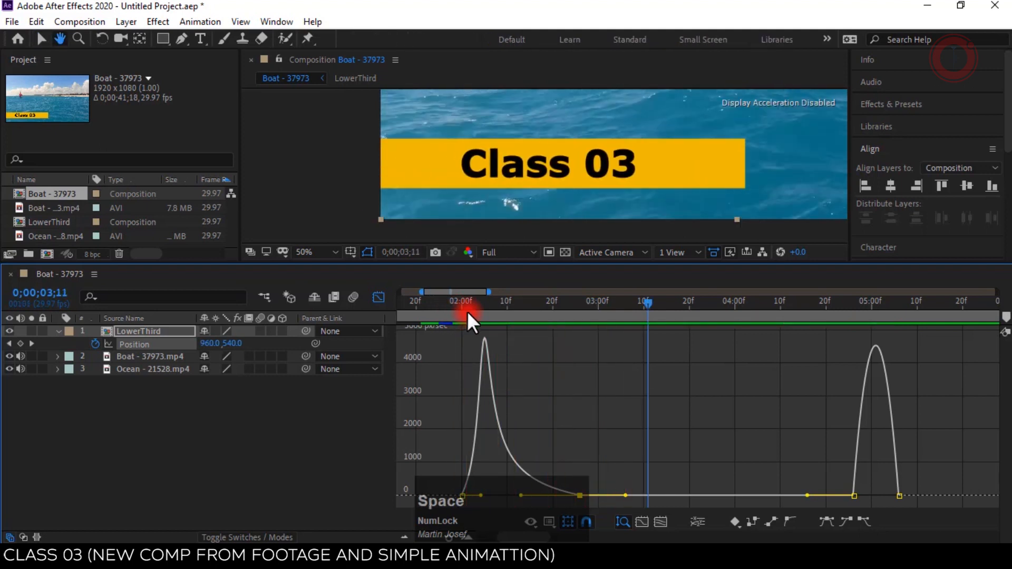
{"action": "left_click", "coordinate": [427, 303]}
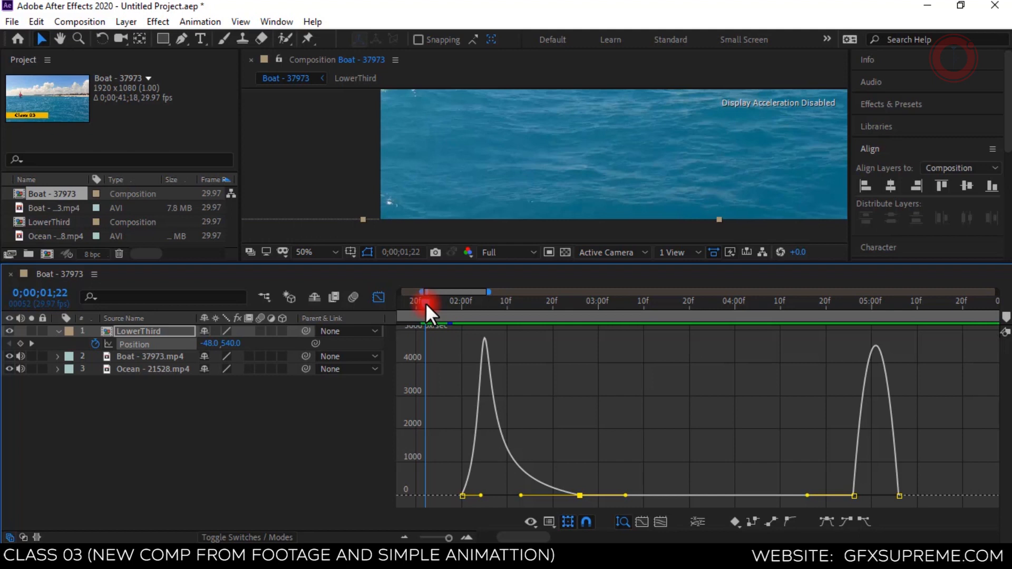
{"action": "key", "text": "space"}
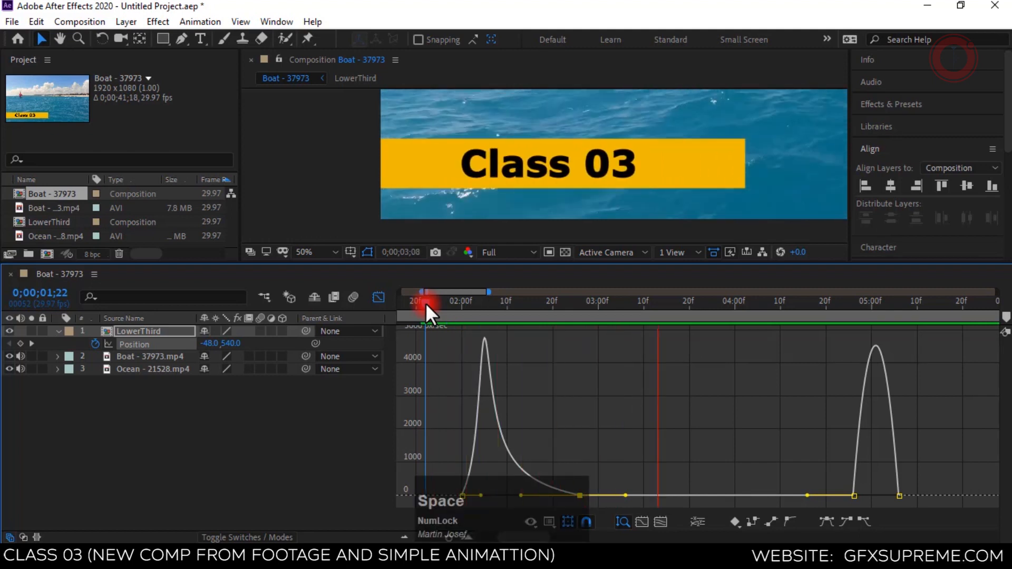
{"action": "key", "text": "space"}
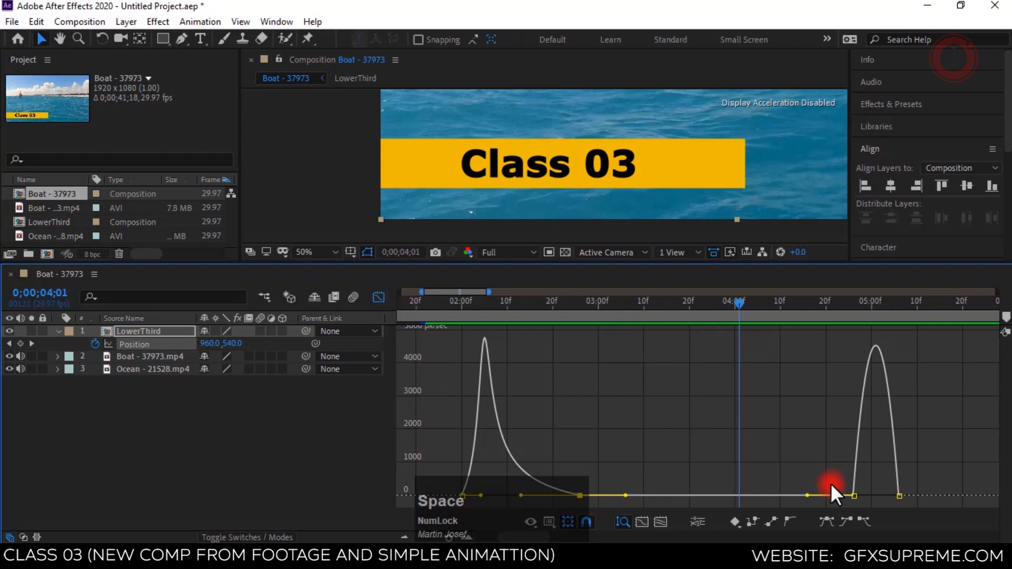
- Move the third Position keyframe earlier to about 0;00;04;18 and reshape the slide-out curve so its speed peaks early and eases out
{"action": "left_click_drag", "start_coordinate": [828, 485], "coordinate": [896, 521]}
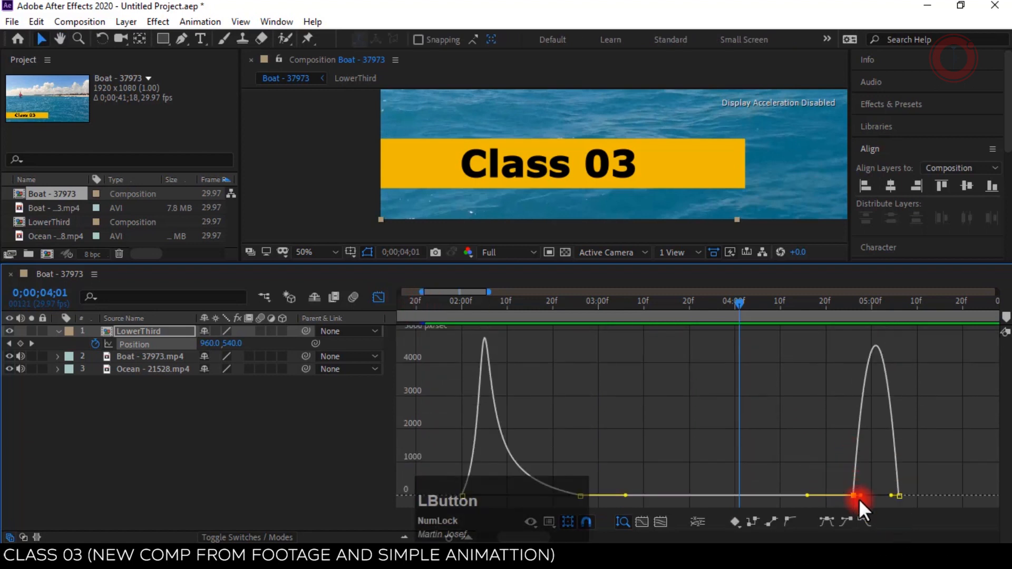
{"action": "right_click", "coordinate": [855, 494]}
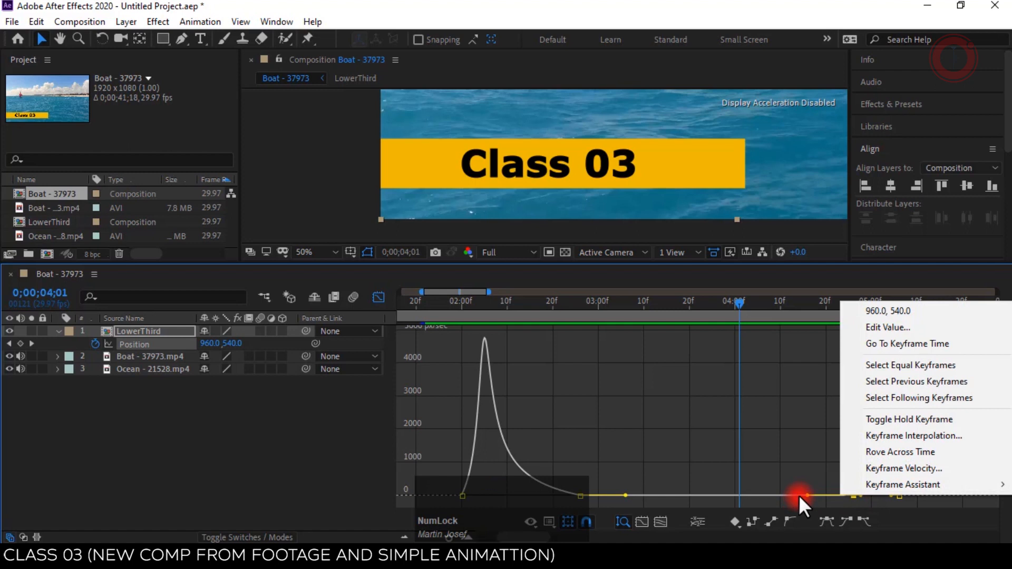
{"action": "left_click", "coordinate": [834, 473]}
{"action": "left_click_drag", "start_coordinate": [834, 472], "coordinate": [928, 517]}
{"action": "left_click_drag", "start_coordinate": [828, 490], "coordinate": [876, 486]}
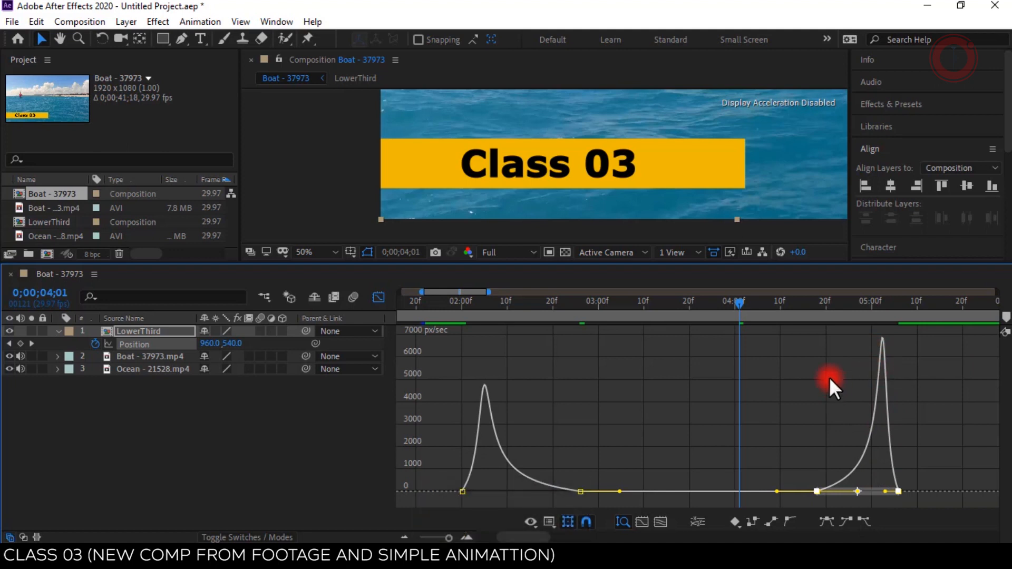
{"action": "key", "text": "ctrl+z"}
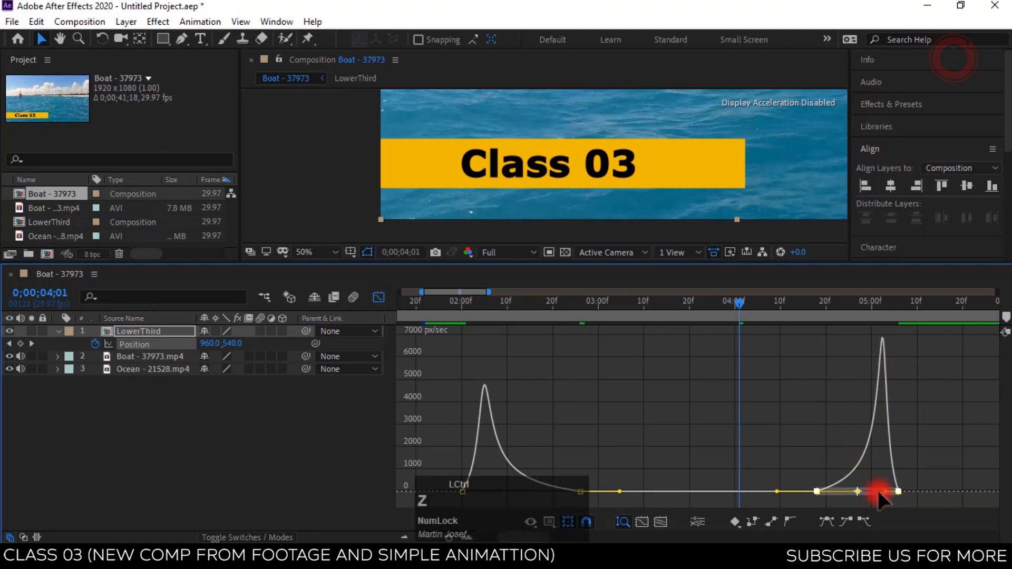
{"action": "left_click_drag", "start_coordinate": [884, 486], "coordinate": [819, 489]}
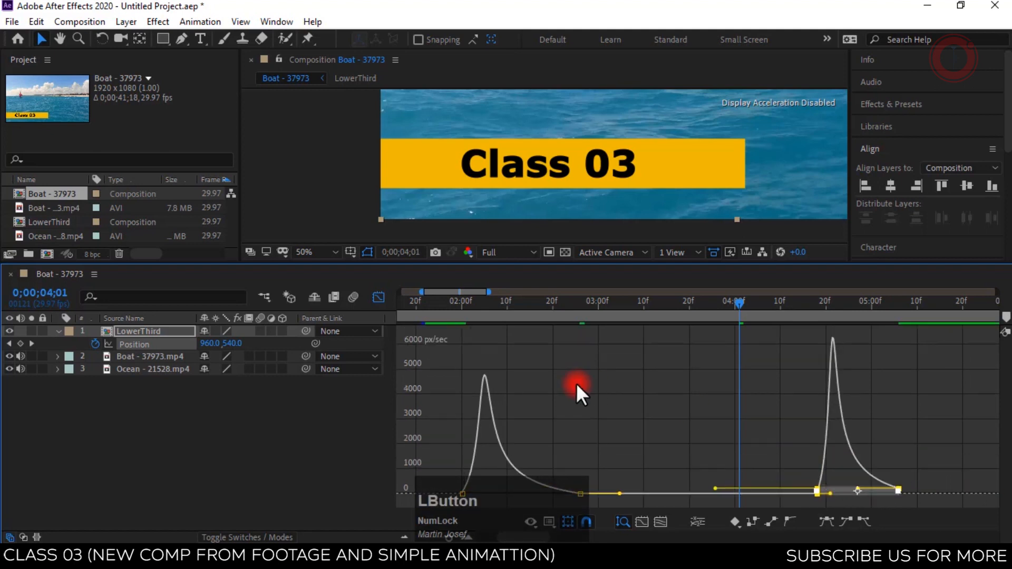
- Play the lower third's slide-in and slide-out from 0;00;01;23 to check the new easing
{"action": "left_click_drag", "start_coordinate": [458, 311], "coordinate": [432, 306]}
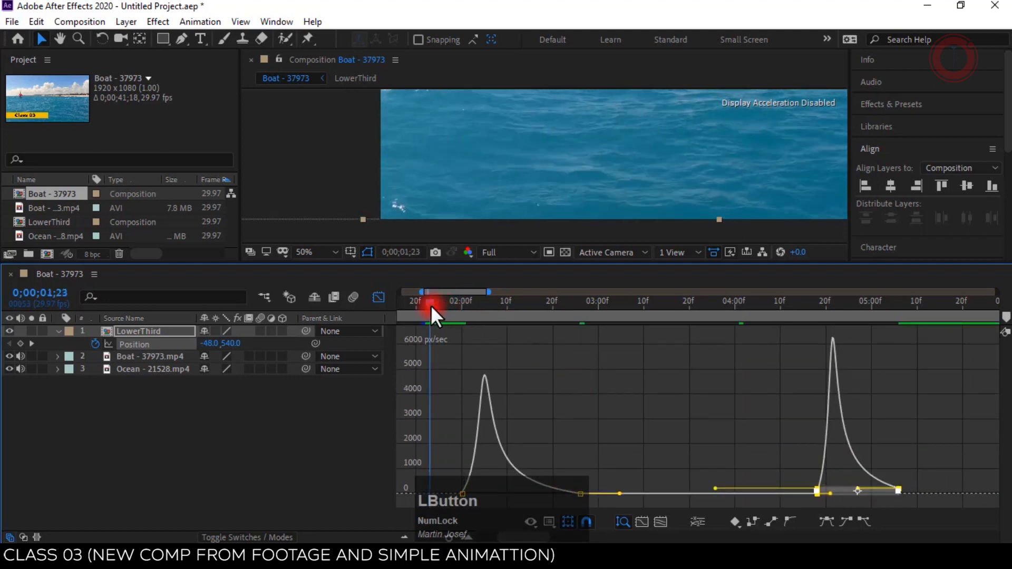
{"action": "key", "text": "space"}
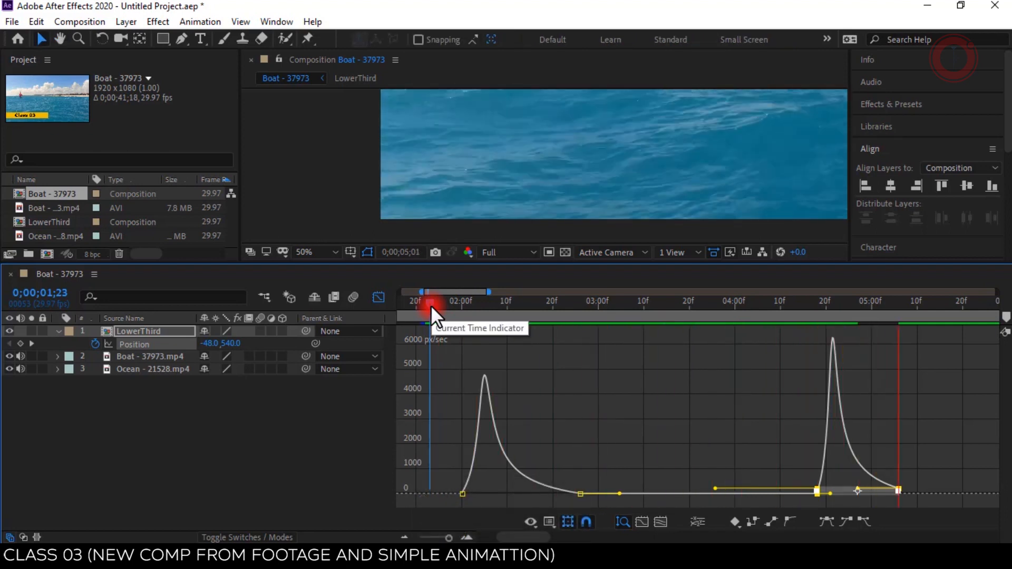
{"action": "key", "text": "space"}
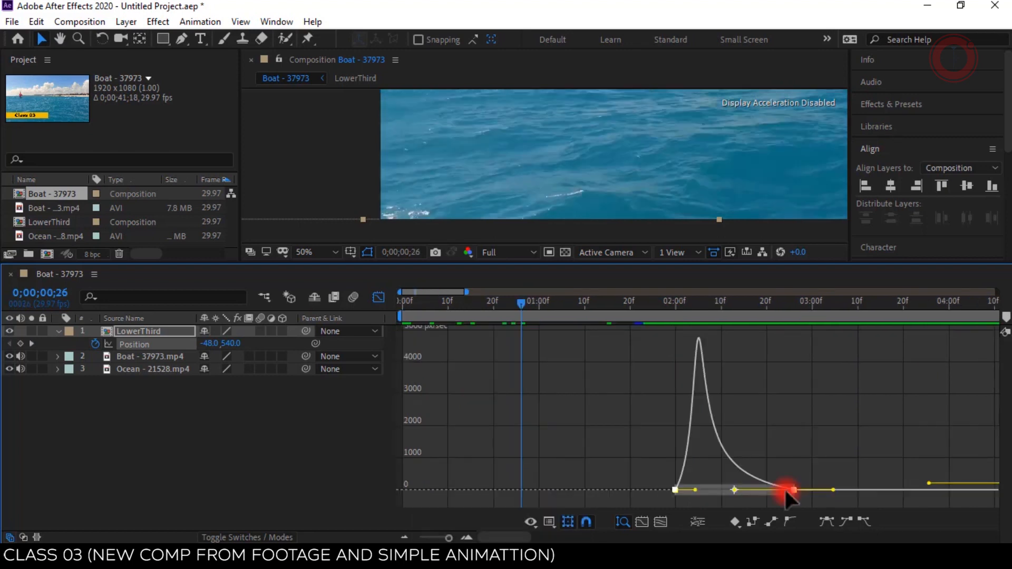
- Maximize the composition view at Fit up to 100% and play the animation over the footage
{"action": "left_click", "coordinate": [315, 55]}
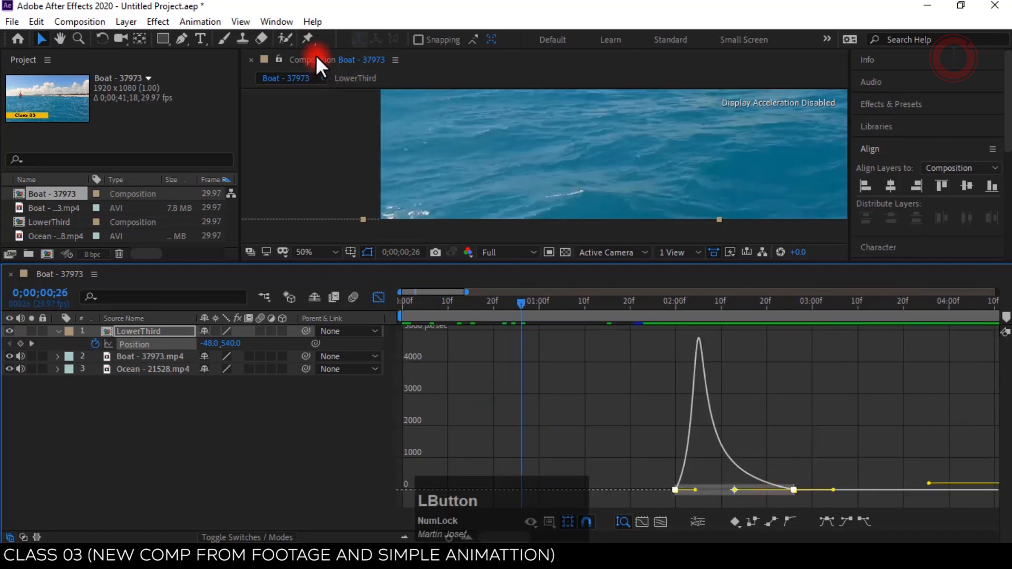
{"action": "left_click", "coordinate": [317, 57]}
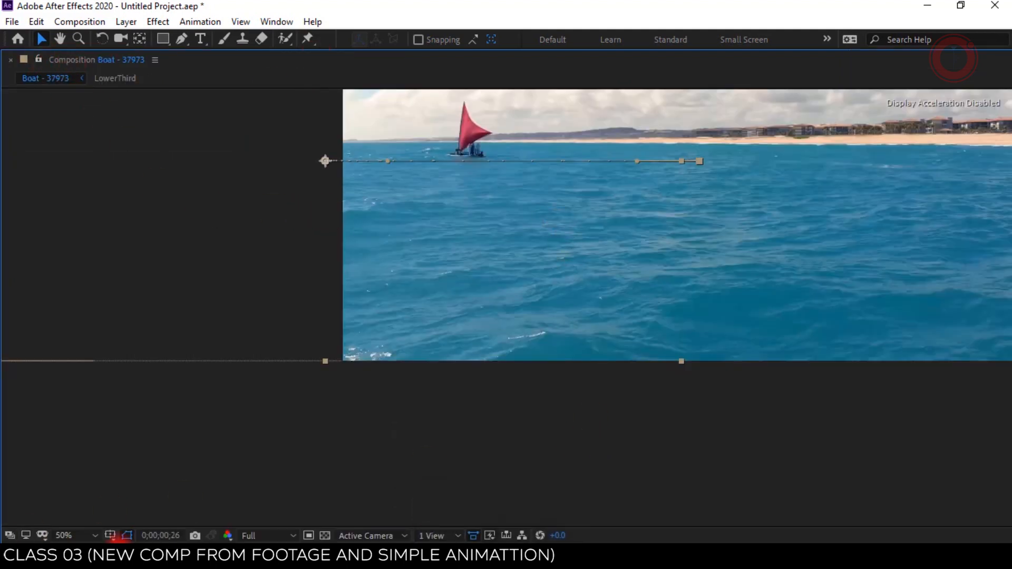
{"action": "left_click", "coordinate": [81, 526]}
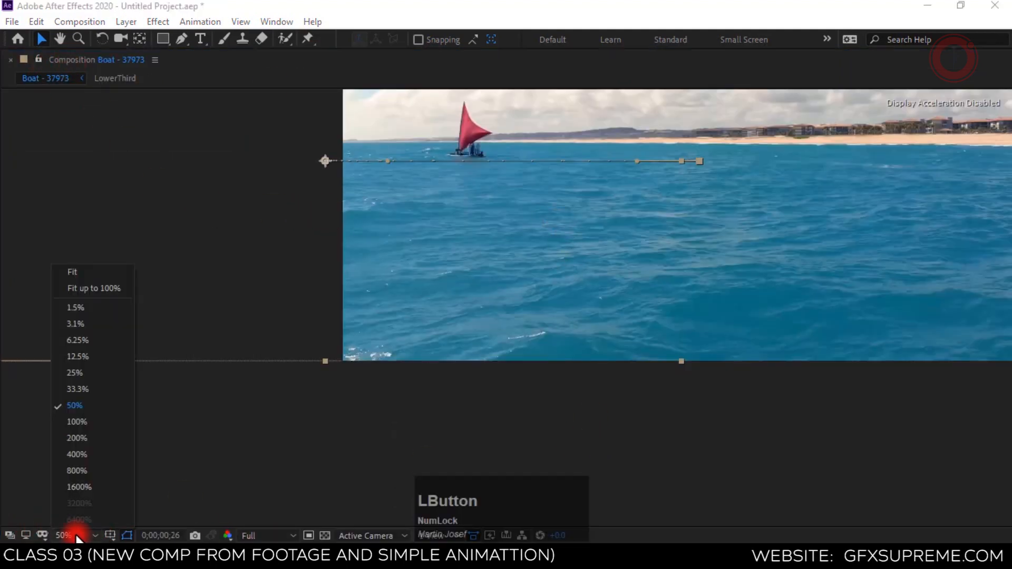
{"action": "left_click", "coordinate": [100, 289]}
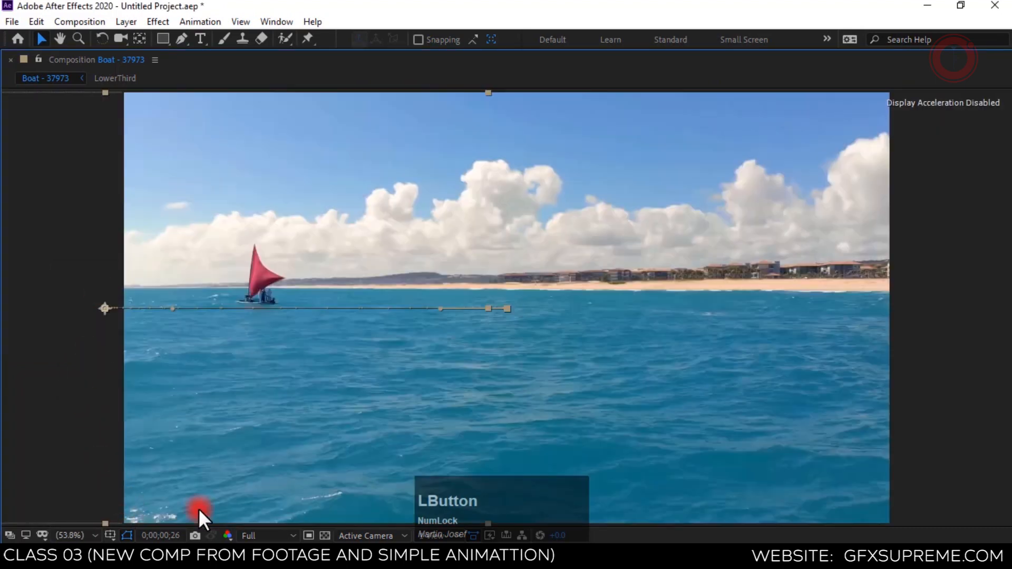
{"action": "key", "text": "space"}
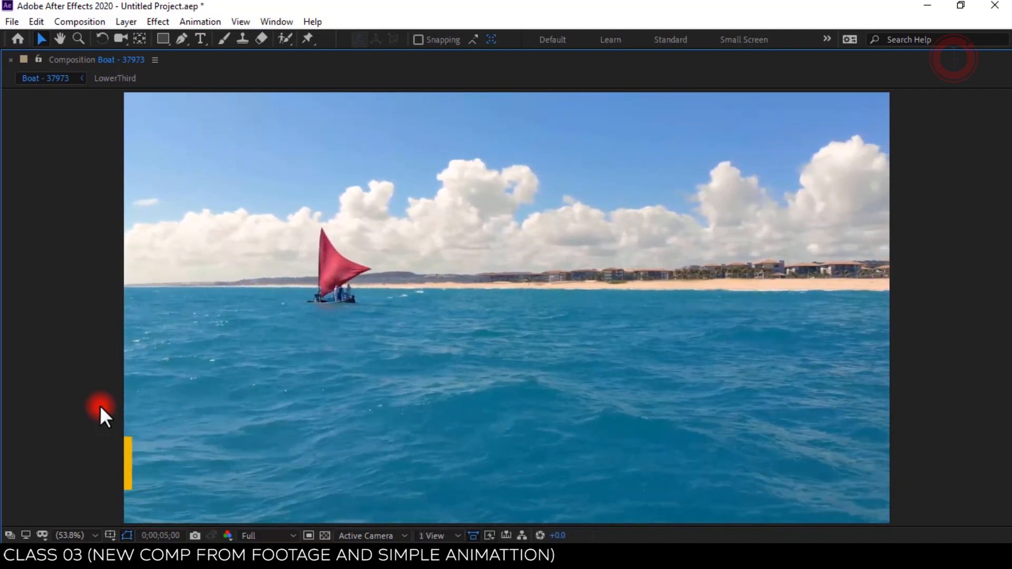
{"action": "key", "text": "space"}
{"action": "key", "text": "space"}
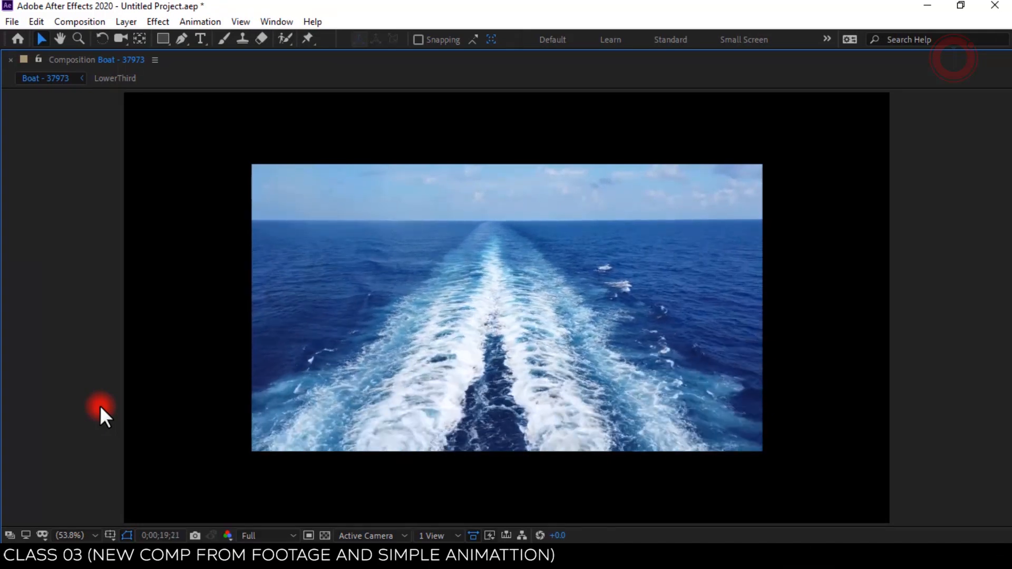
- Restore the full panel layout with the layer bars instead of the graph, and extend the timeline's visible range to the whole composition
{"action": "left_click", "coordinate": [56, 57]}
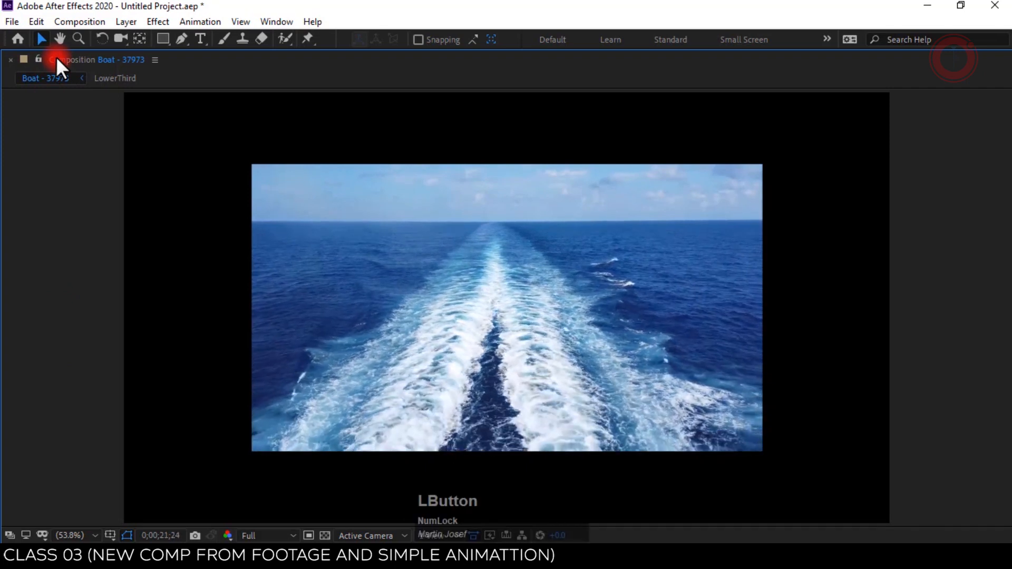
{"action": "double_click", "coordinate": [56, 59]}
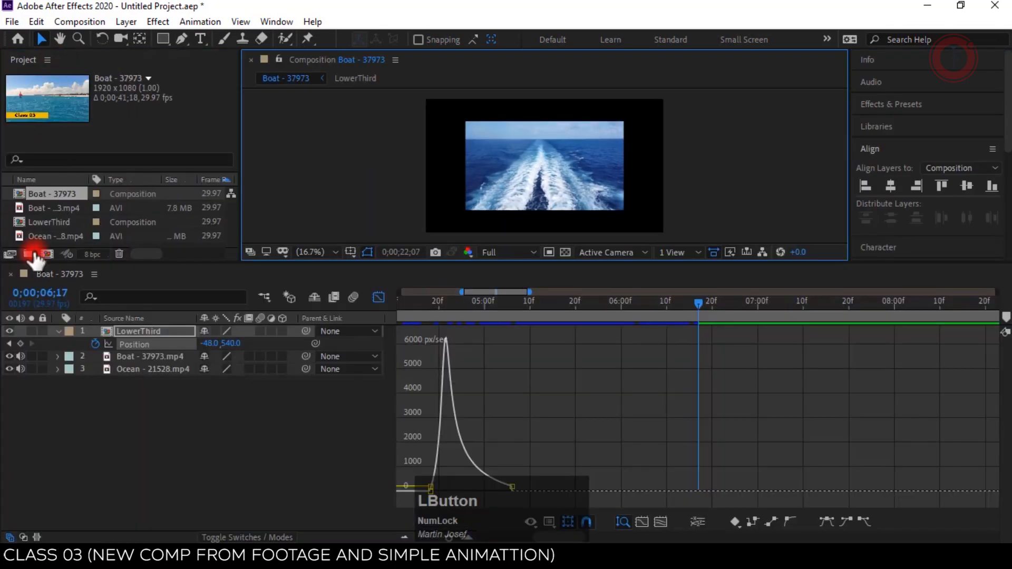
{"action": "left_click", "coordinate": [378, 298]}
{"action": "key", "text": "space"}
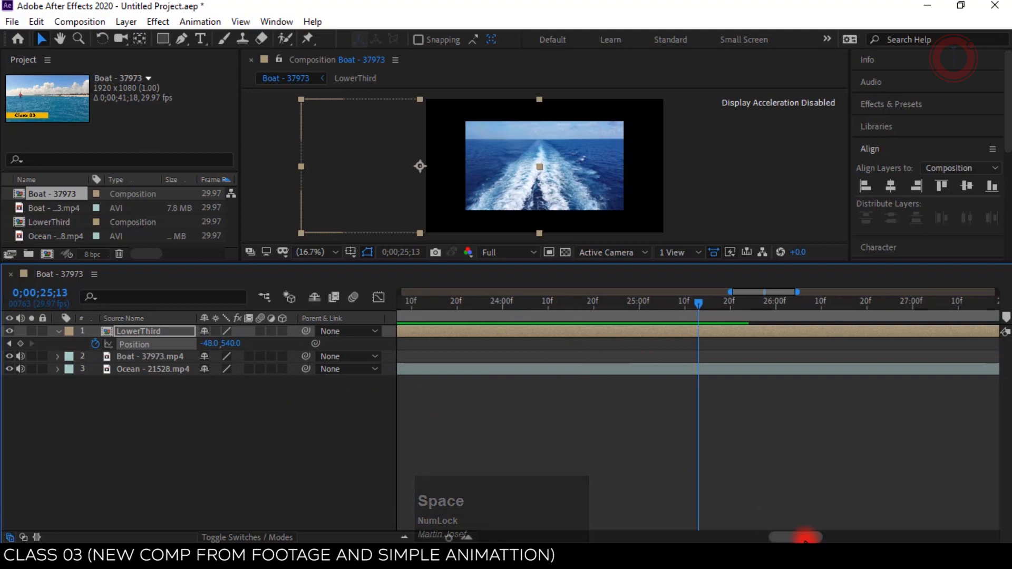
{"action": "left_click_drag", "start_coordinate": [732, 292], "coordinate": [369, 293]}
{"action": "left_click_drag", "start_coordinate": [790, 290], "coordinate": [399, 292]}
{"action": "left_click_drag", "start_coordinate": [768, 293], "coordinate": [1002, 293]}
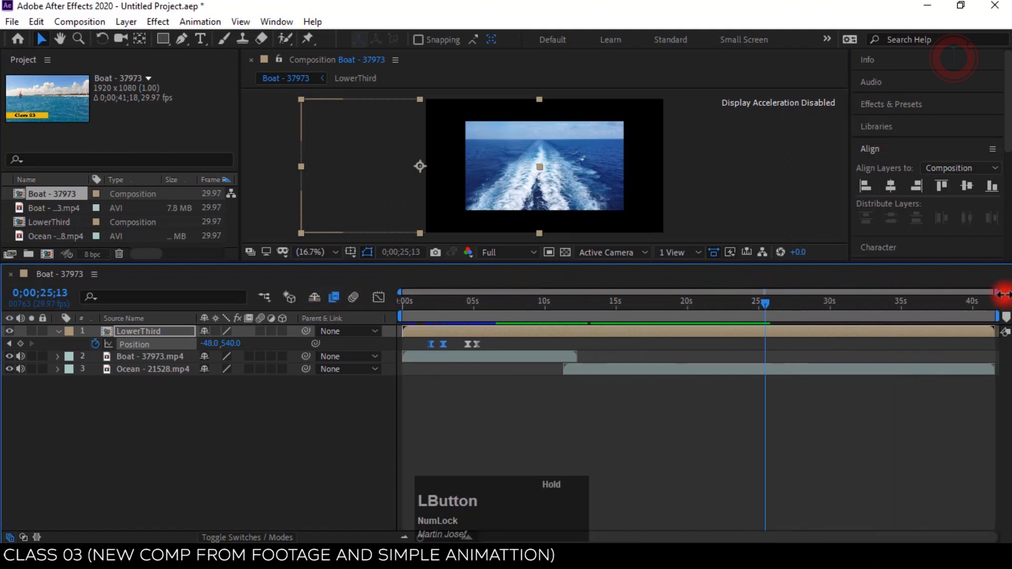
- Scale the Ocean - 21528.mp4 layer to 158% so it fills the frame, and collapse its properties
{"action": "left_click", "coordinate": [686, 368]}
{"action": "left_click", "coordinate": [57, 369]}
{"action": "left_click", "coordinate": [71, 382]}
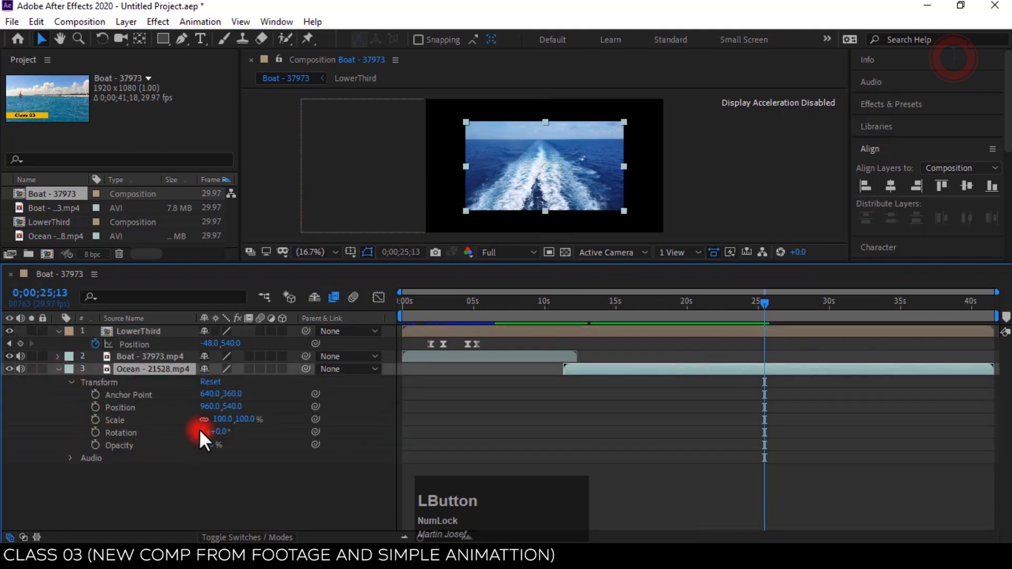
{"action": "left_click_drag", "start_coordinate": [233, 420], "coordinate": [273, 417]}
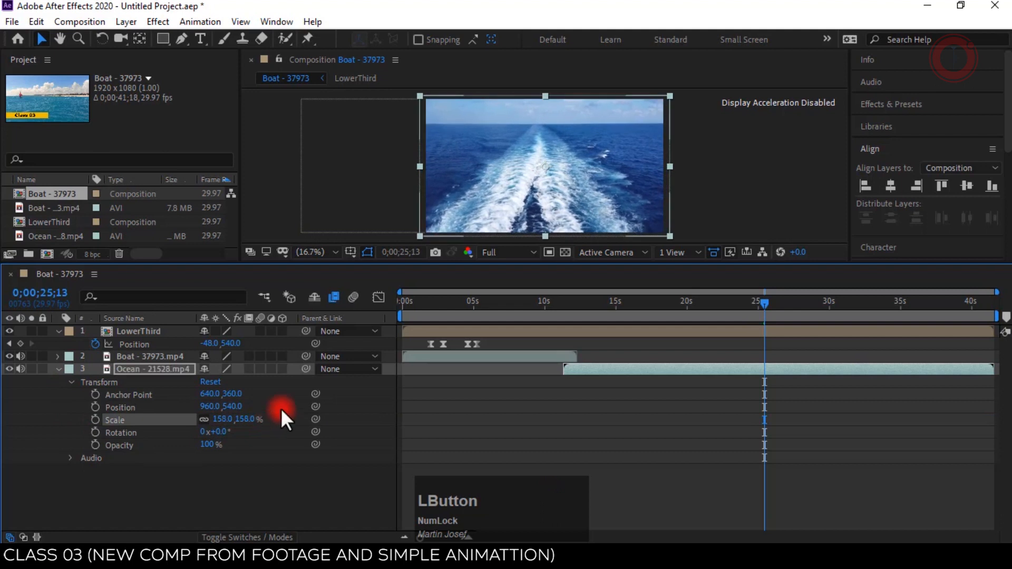
{"action": "left_click", "coordinate": [57, 369]}
{"action": "left_click", "coordinate": [129, 463]}
- Enlarge the composition preview area and play the finished sequence from 0;00;00;23
{"action": "left_click_drag", "start_coordinate": [662, 270], "coordinate": [656, 372]}
{"action": "left_click_drag", "start_coordinate": [648, 409], "coordinate": [413, 416]}
{"action": "key", "text": "space"}
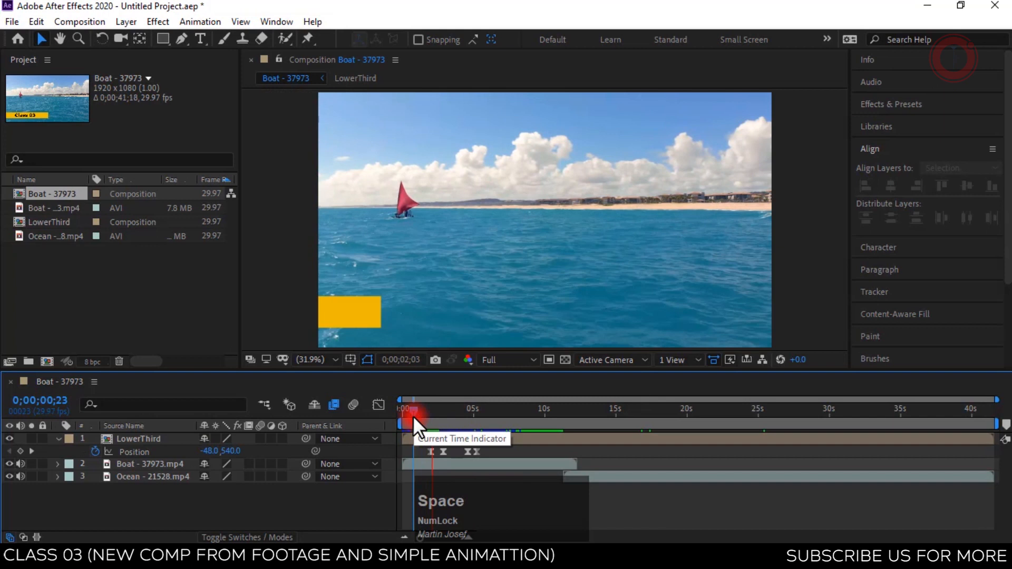